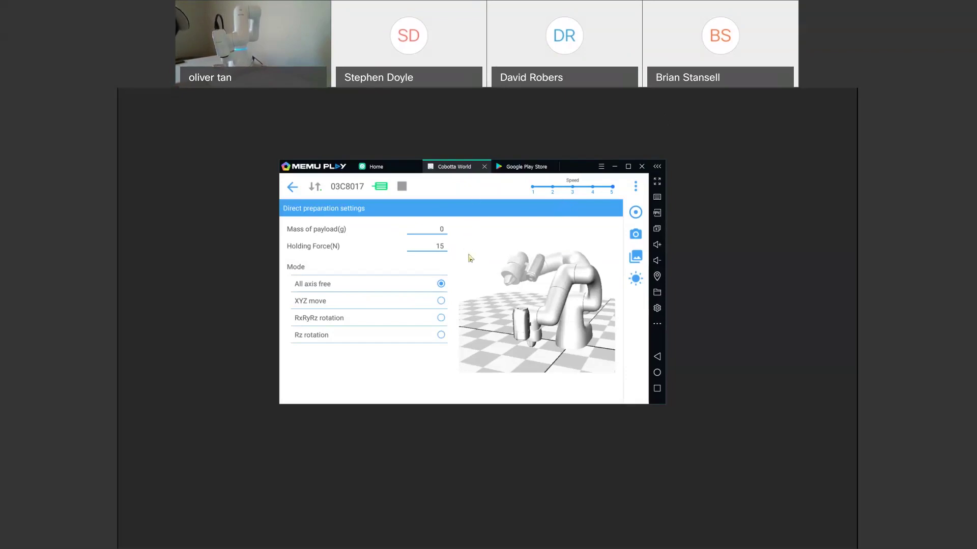
# Step: View the Cobotta World listing in the Google Play Store using the earlier cobotta search, and return to the home screen
pyautogui.click(382, 170)
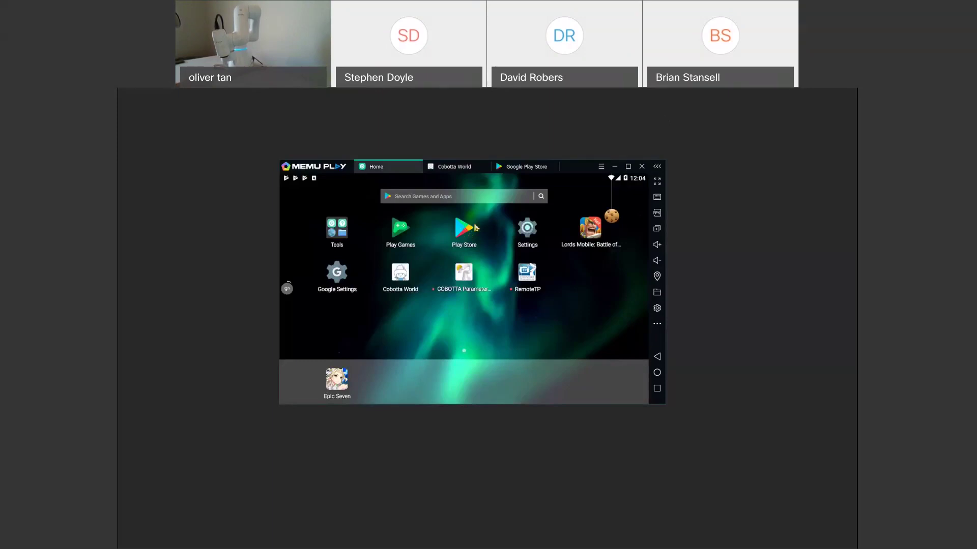
pyautogui.click(516, 168)
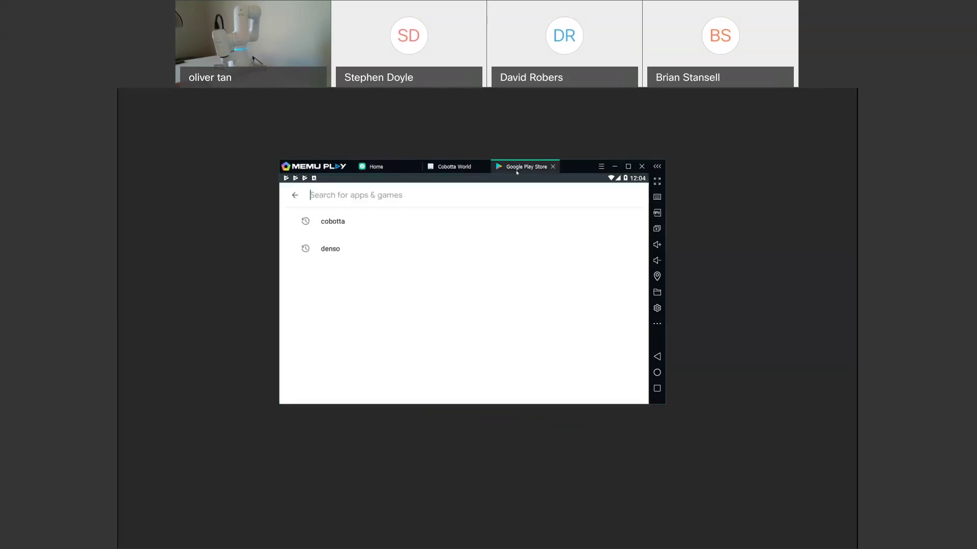
pyautogui.click(336, 224)
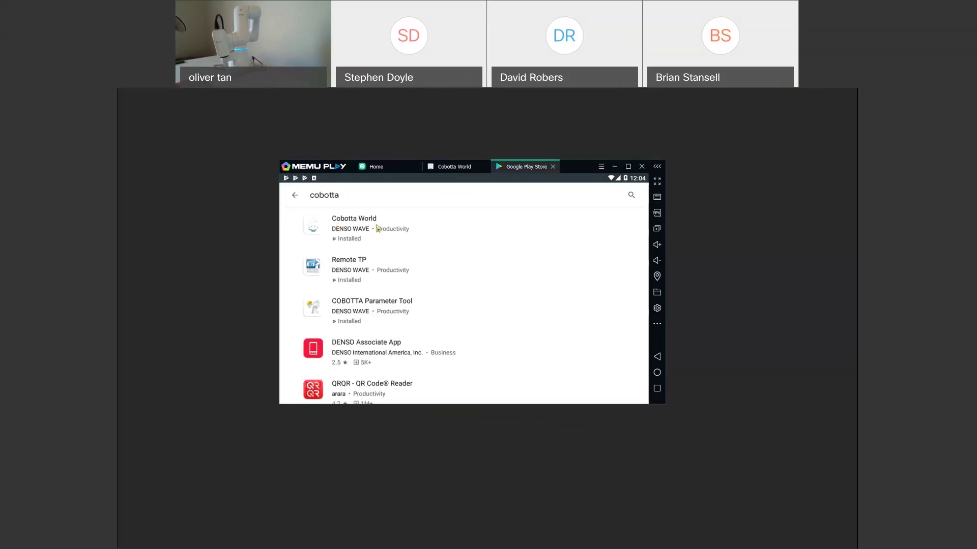
pyautogui.click(398, 226)
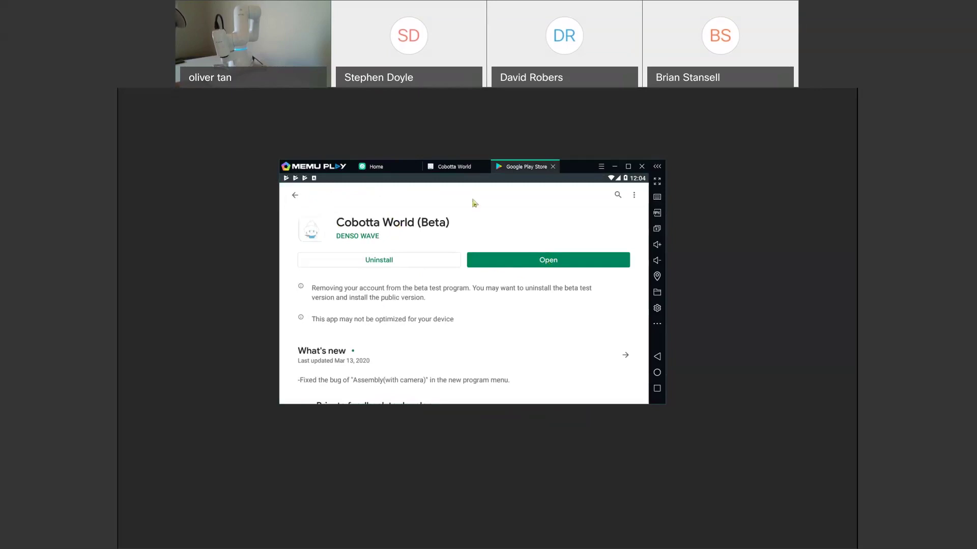
pyautogui.click(417, 166)
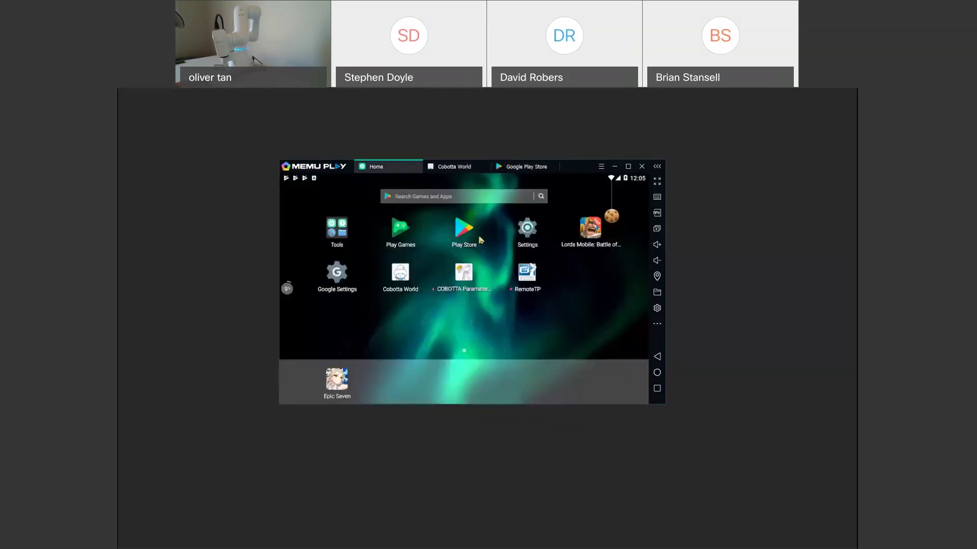
# Step: Close the running Cobotta World app and relaunch it from the home screen
pyautogui.click(461, 170)
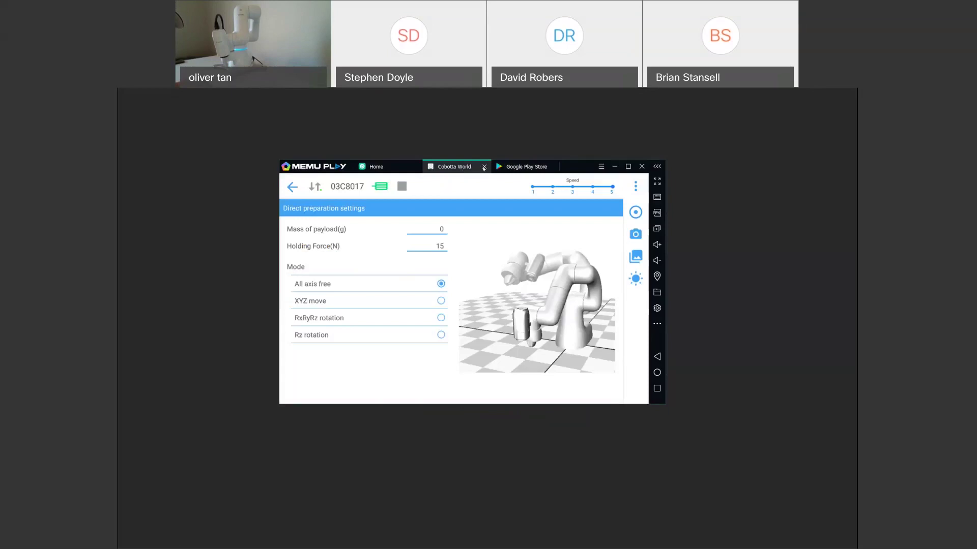
pyautogui.click(485, 167)
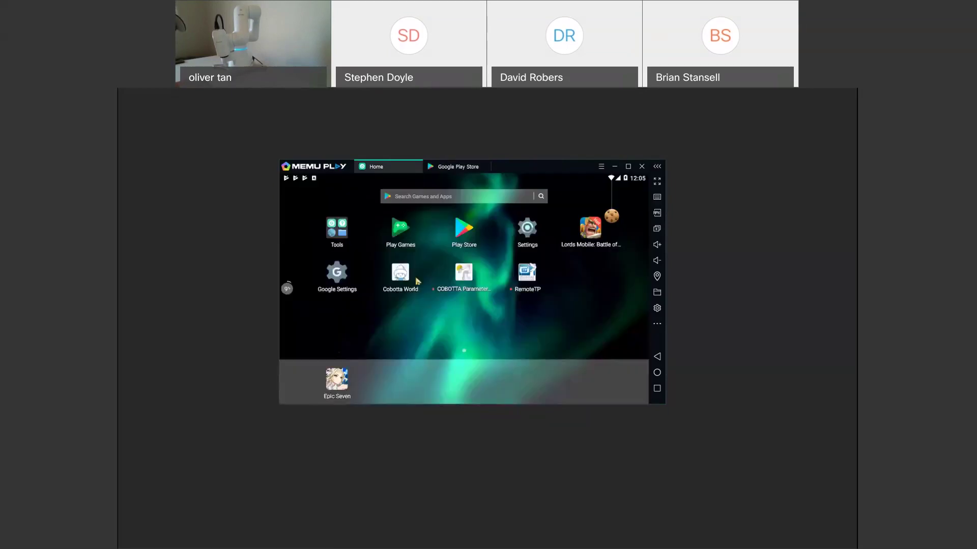
pyautogui.click(401, 275)
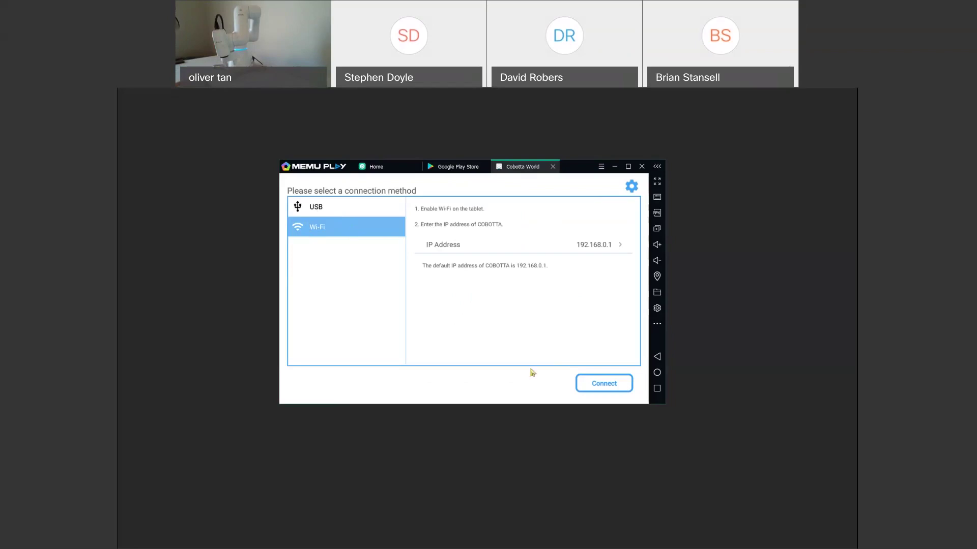
# Step: Connect to the robot over Wi-Fi, log in as Maintainer with the password, and accept the safety parameters for motion preparation
pyautogui.click(604, 386)
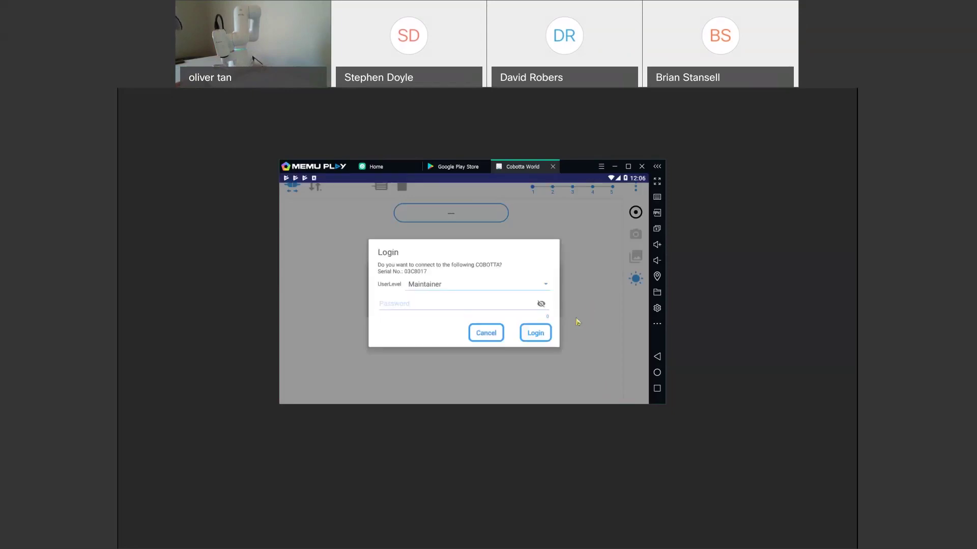
pyautogui.click(450, 307)
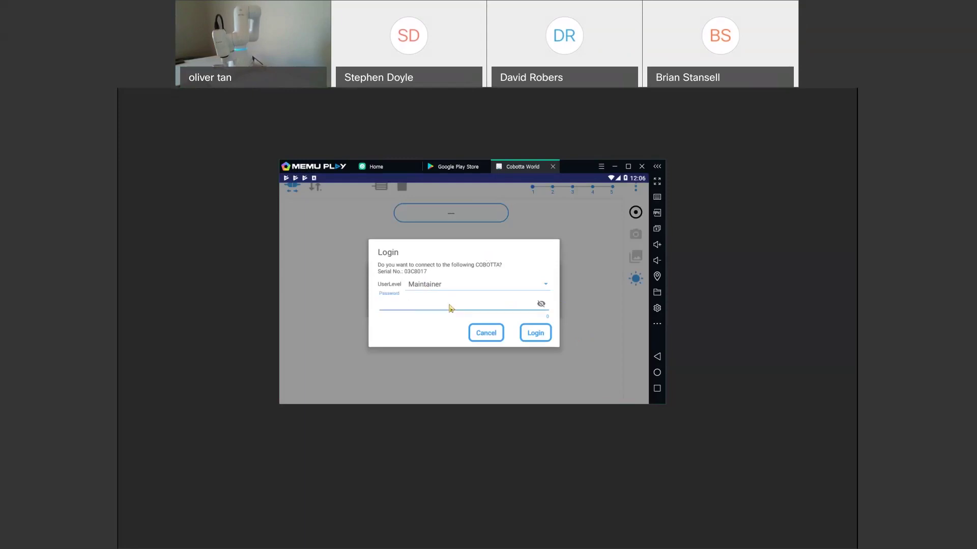
pyautogui.write('9•••0')
pyautogui.click(534, 334)
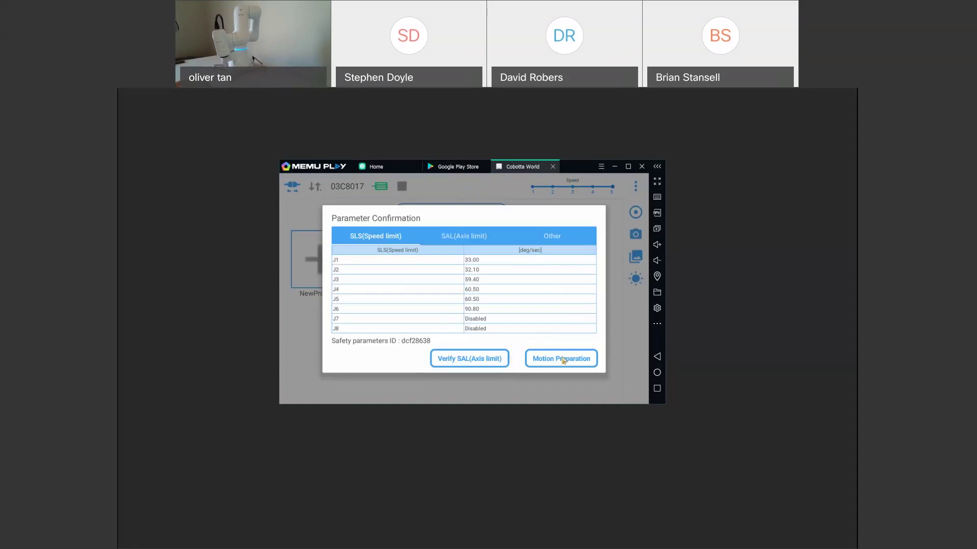
pyautogui.click(564, 361)
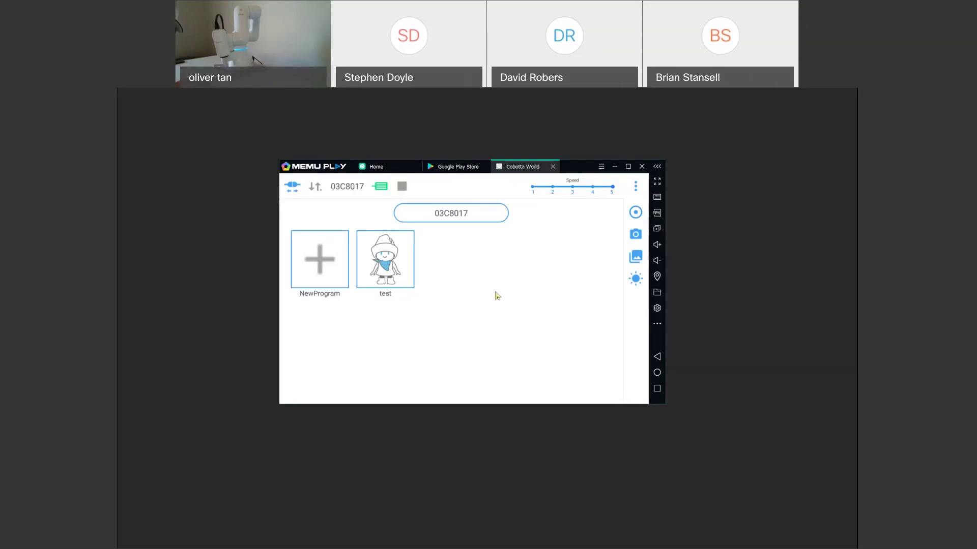
pyautogui.click(533, 188)
pyautogui.moveTo(533, 189); pyautogui.dragTo(611, 189)
pyautogui.click(635, 188)
pyautogui.click(637, 190)
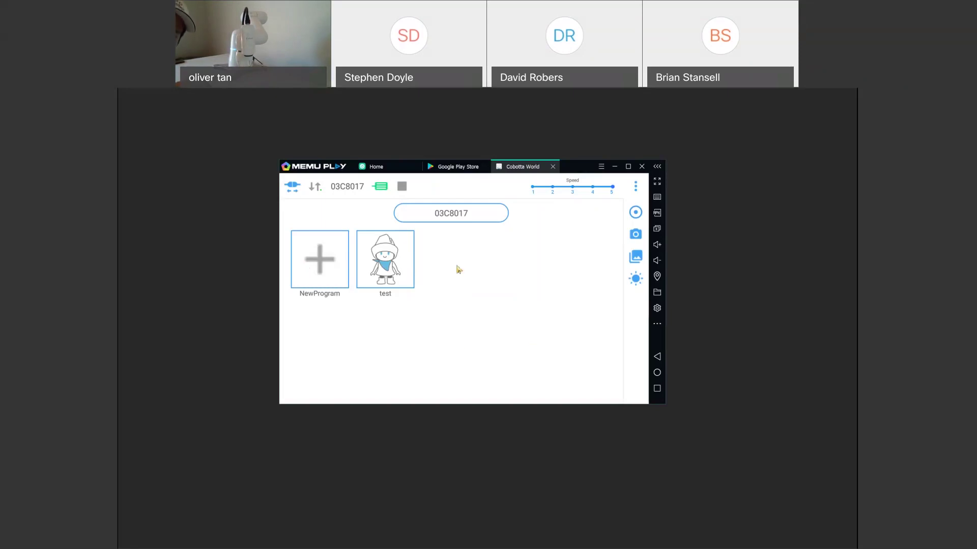
# Step: Start creating a new blank program
pyautogui.click(325, 267)
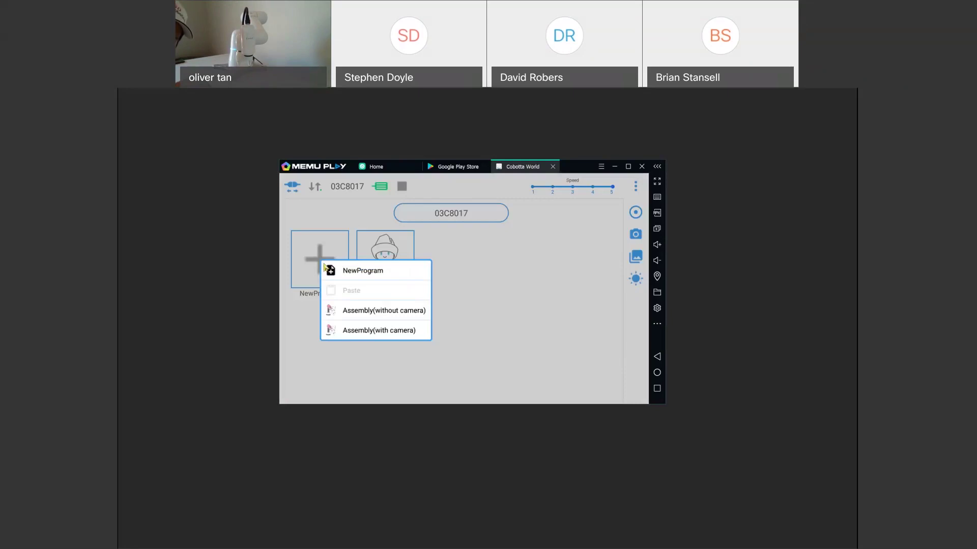
pyautogui.click(355, 273)
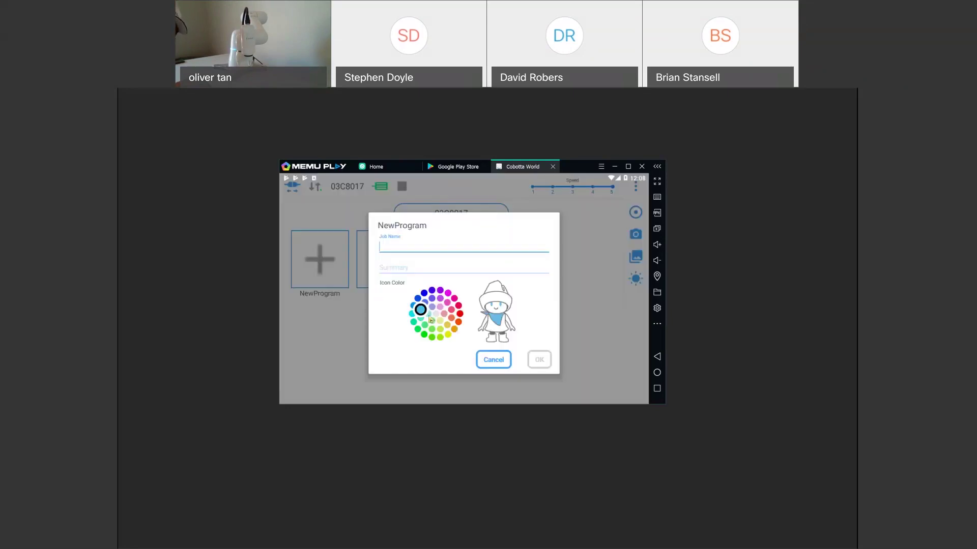
# Step: Try several icon colors for the new program and return to the original light blue
pyautogui.click(439, 321)
pyautogui.click(448, 325)
pyautogui.click(451, 308)
pyautogui.click(423, 334)
pyautogui.click(447, 334)
pyautogui.click(440, 307)
pyautogui.click(424, 293)
pyautogui.click(432, 290)
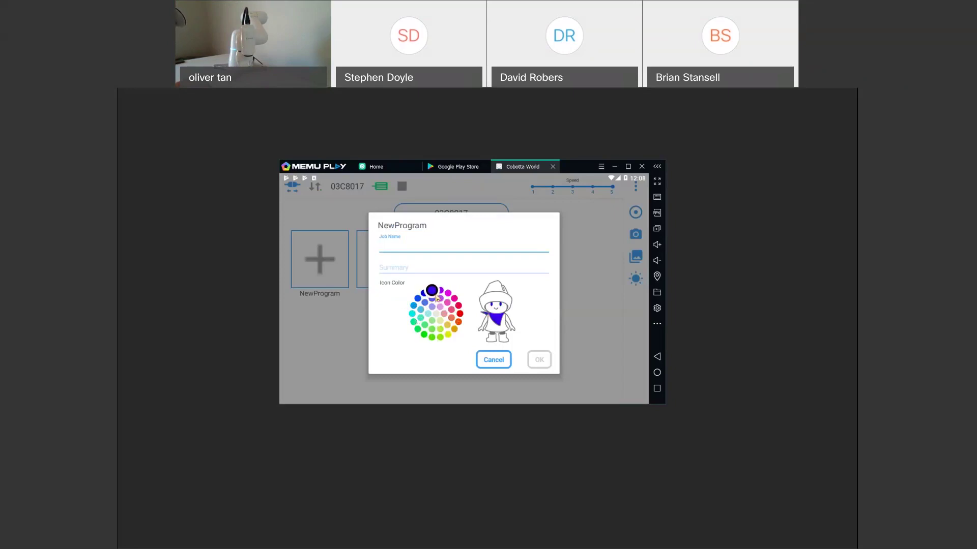
pyautogui.click(440, 294)
pyautogui.click(417, 298)
pyautogui.click(413, 306)
pyautogui.click(412, 314)
pyautogui.click(414, 322)
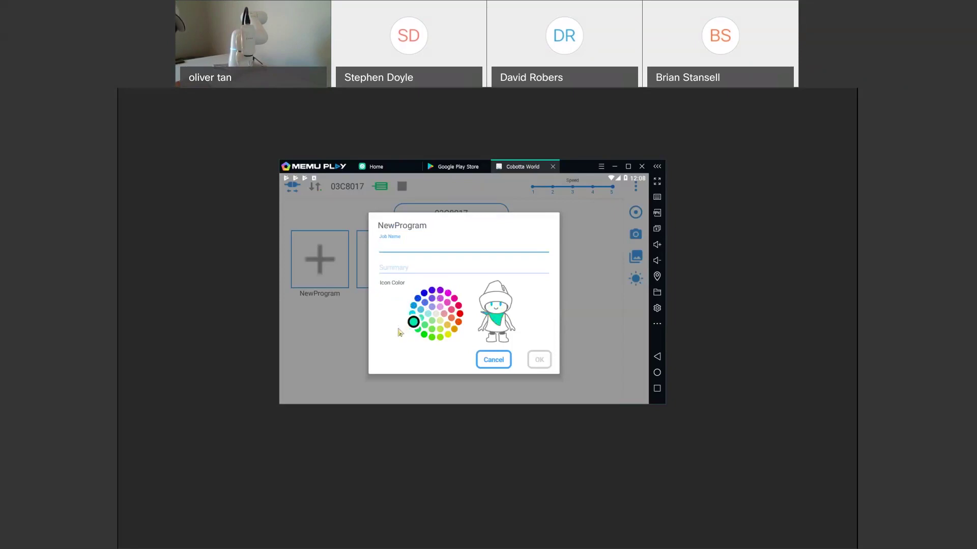
pyautogui.click(420, 309)
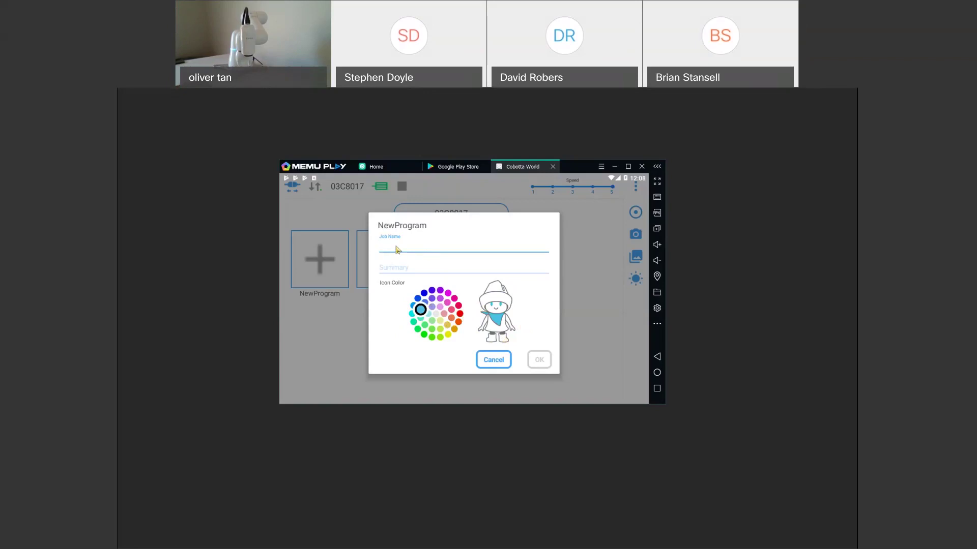
# Step: Name the new program picknplace and create it
pyautogui.write('picknpla')
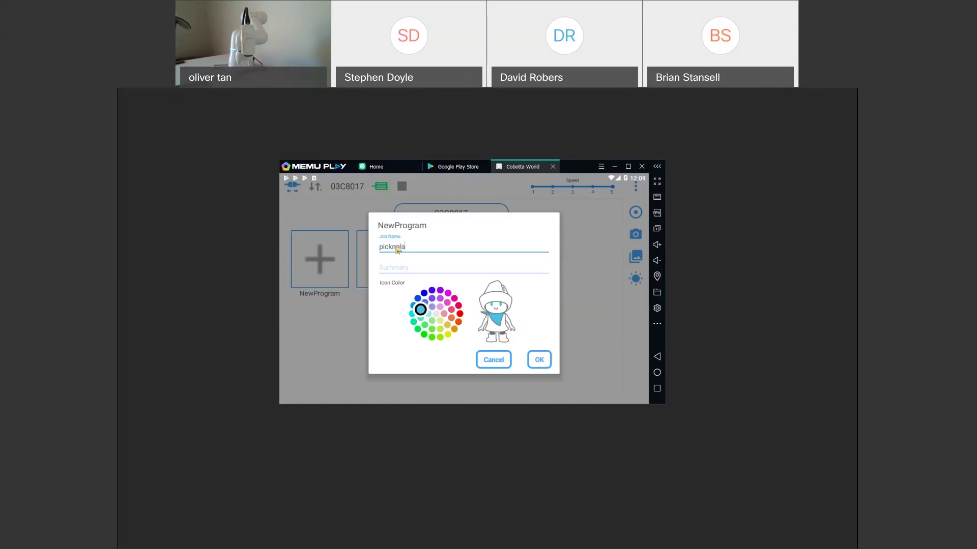
pyautogui.write('ce')
pyautogui.click(537, 361)
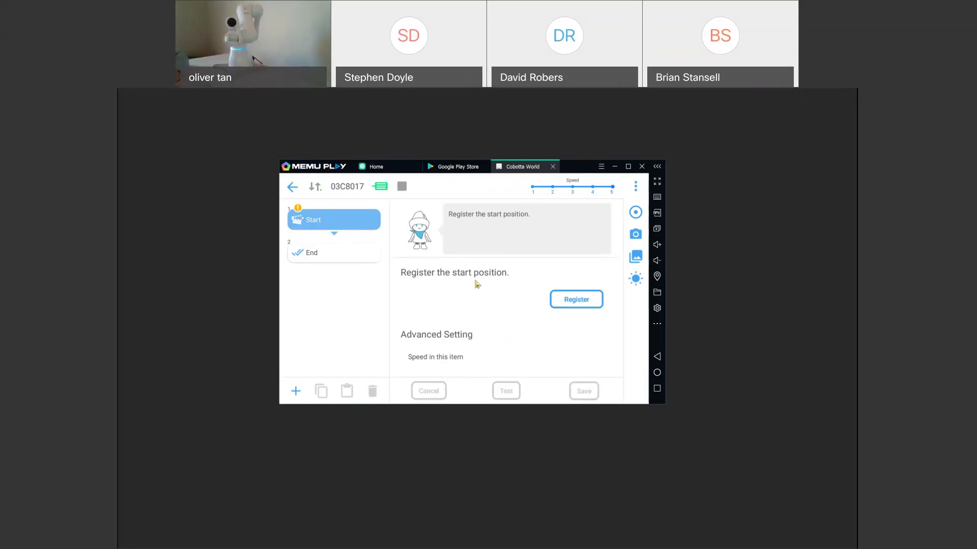
# Step: Register the robot's current position as the start position and save the Start item
pyautogui.click(576, 304)
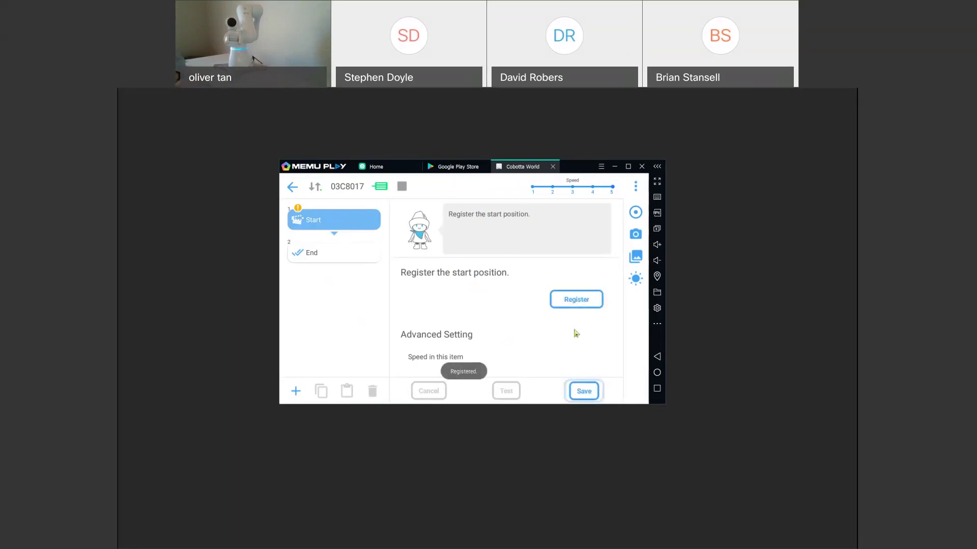
pyautogui.click(585, 394)
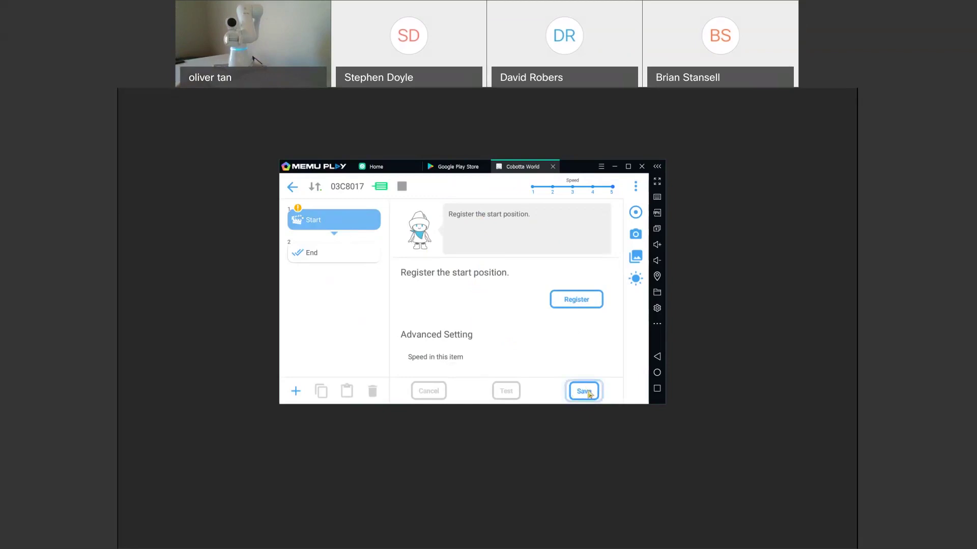
pyautogui.click(346, 256)
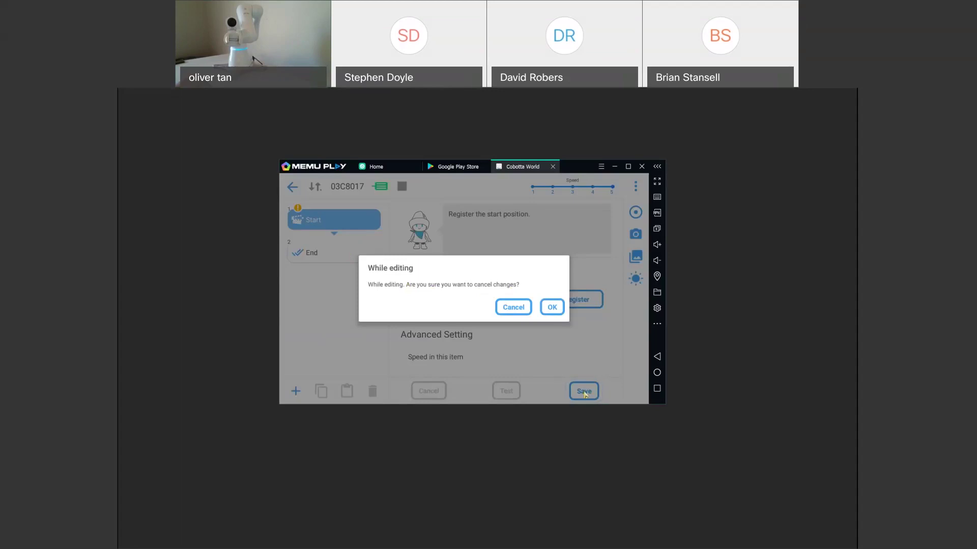
pyautogui.click(522, 308)
pyautogui.click(587, 393)
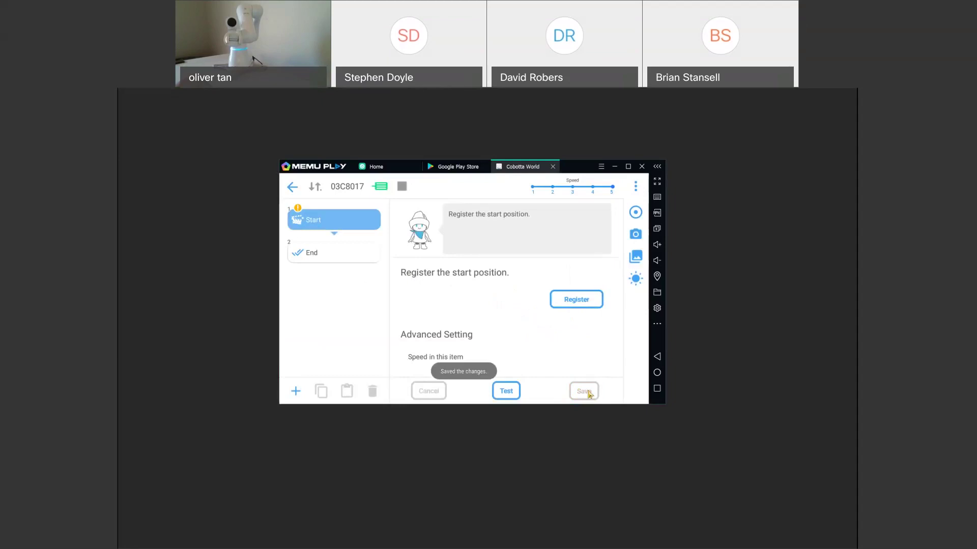
pyautogui.click(350, 256)
pyautogui.click(354, 227)
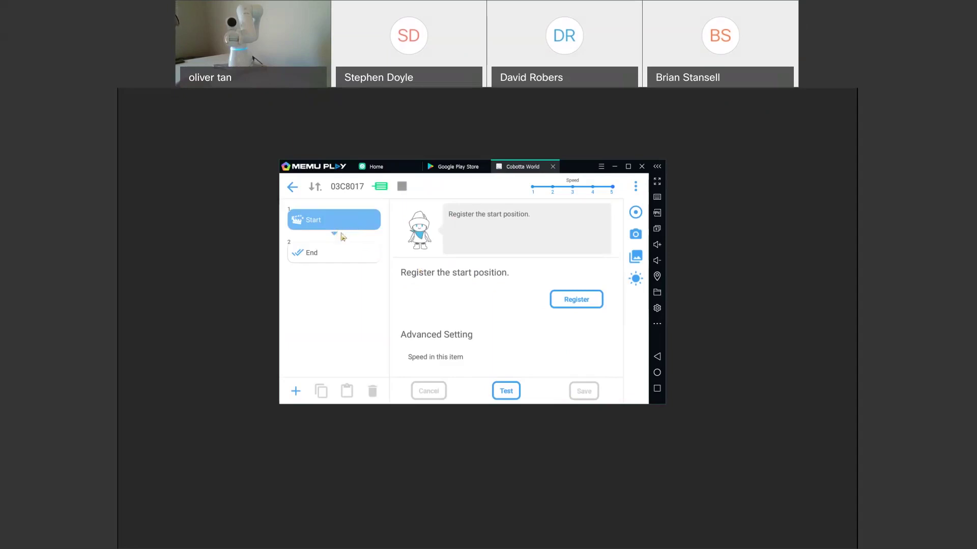
# Step: Insert an If(I/O) flow item after Start and open its settings
pyautogui.click(297, 392)
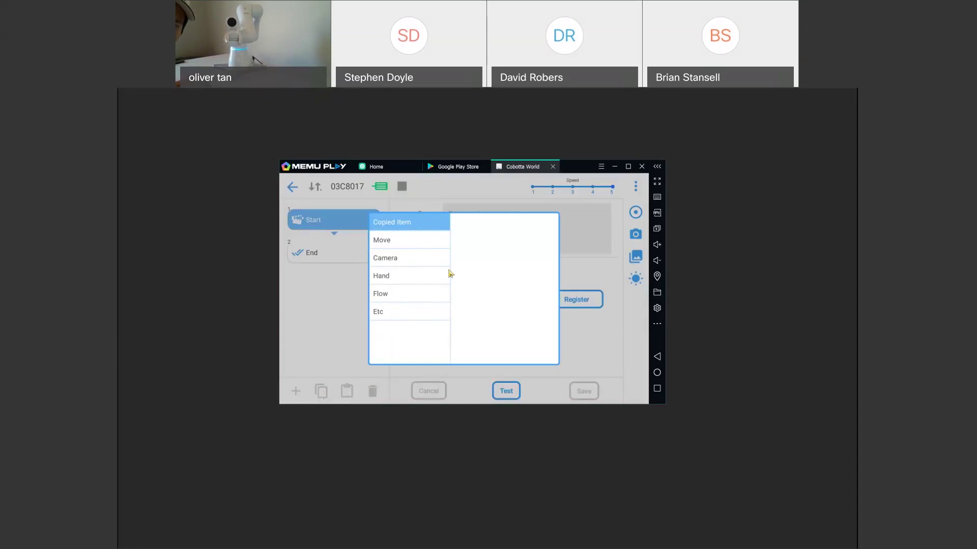
pyautogui.click(417, 245)
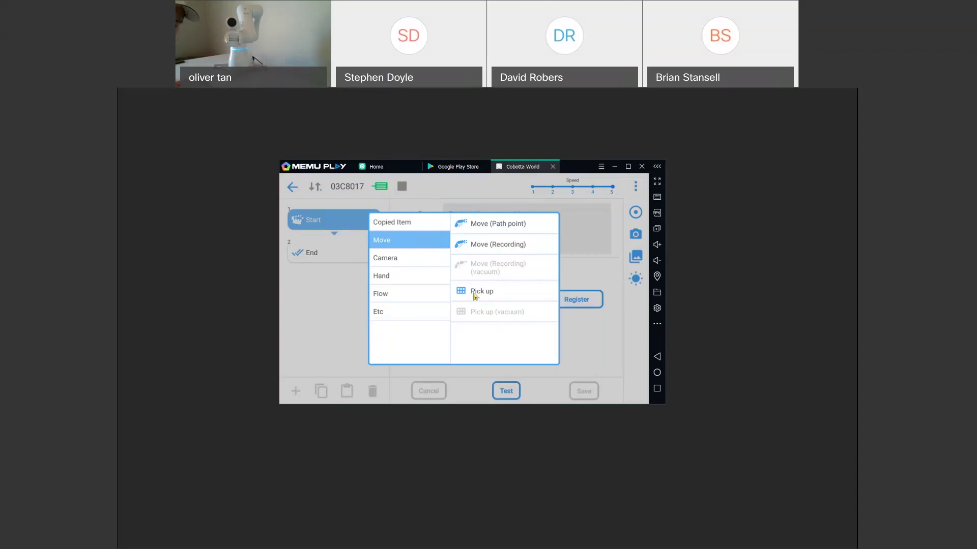
pyautogui.click(392, 261)
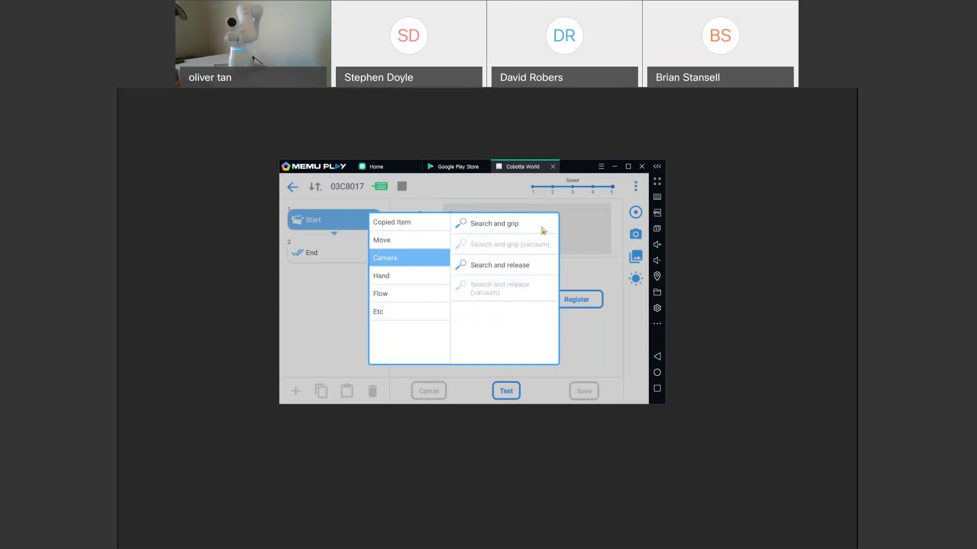
pyautogui.click(418, 278)
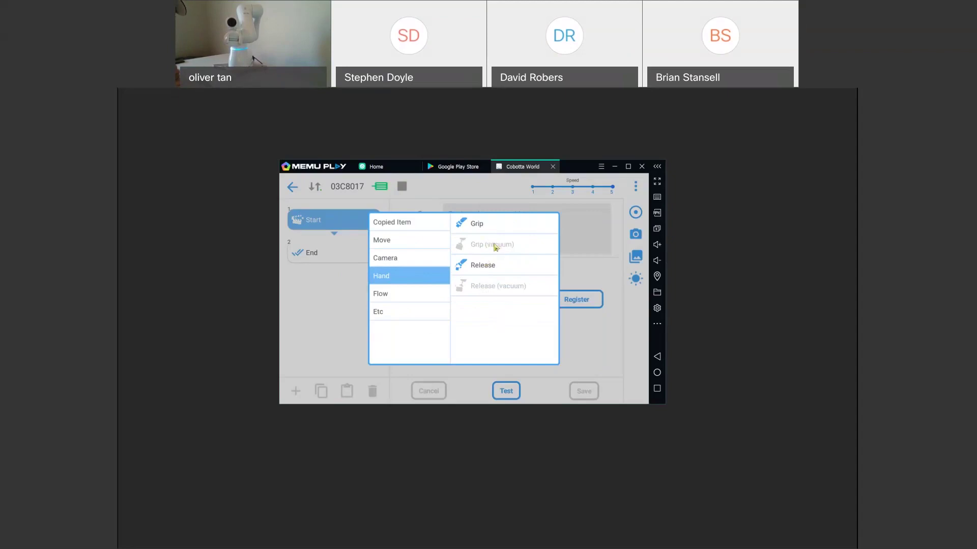
pyautogui.click(403, 298)
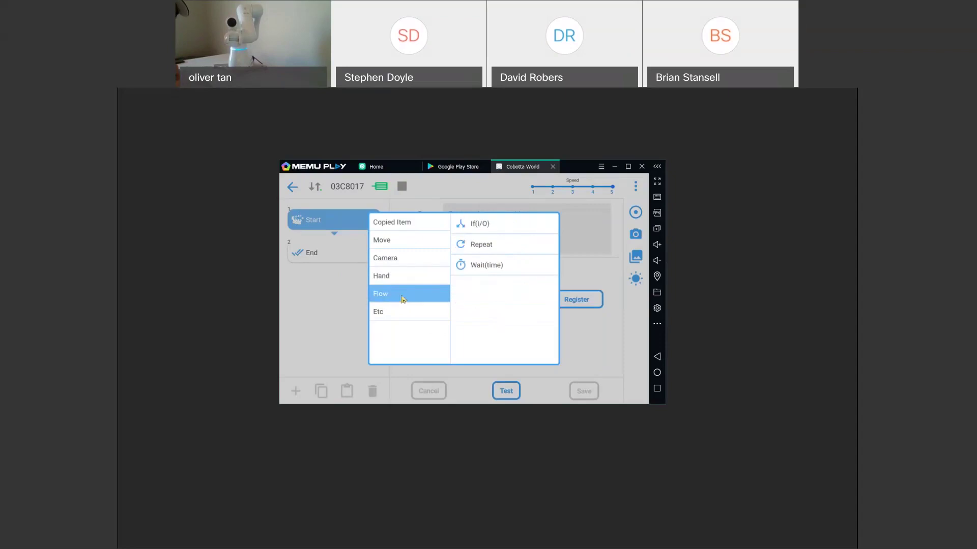
pyautogui.click(493, 228)
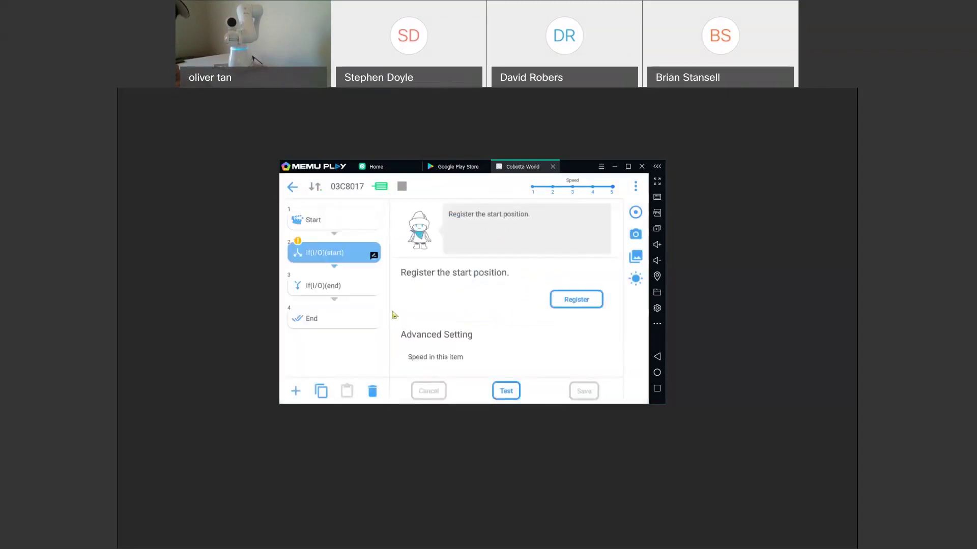
pyautogui.click(336, 259)
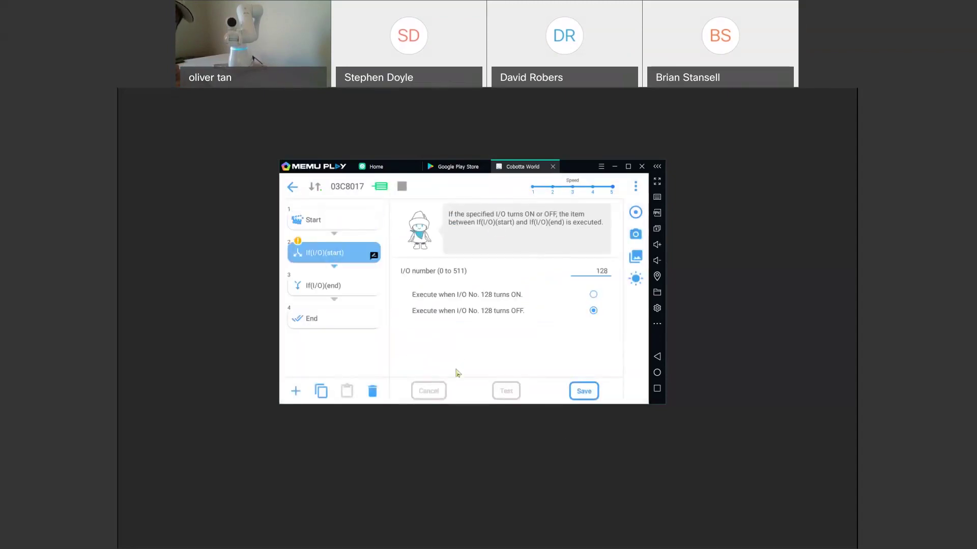
# Step: Delete the If(I/O) item from the program and reselect Start
pyautogui.click(373, 392)
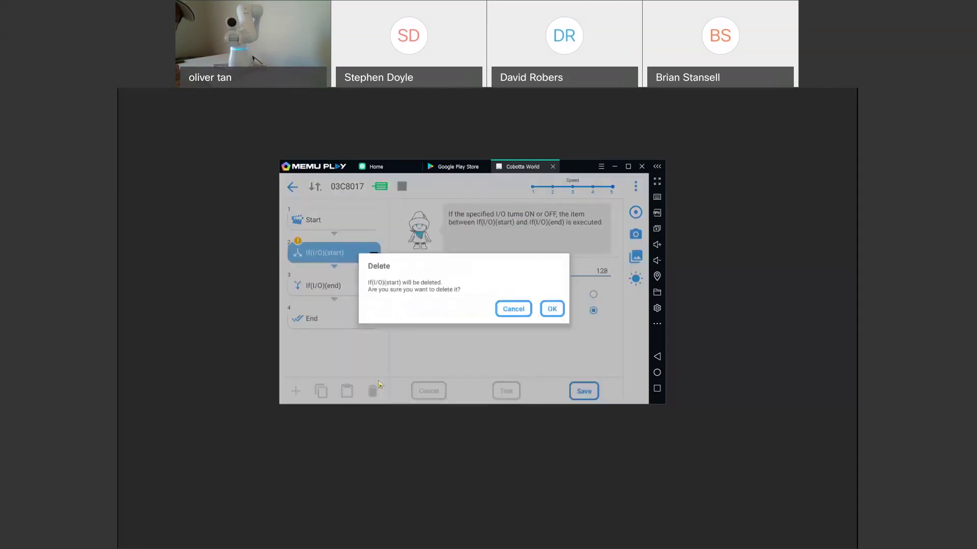
pyautogui.click(552, 310)
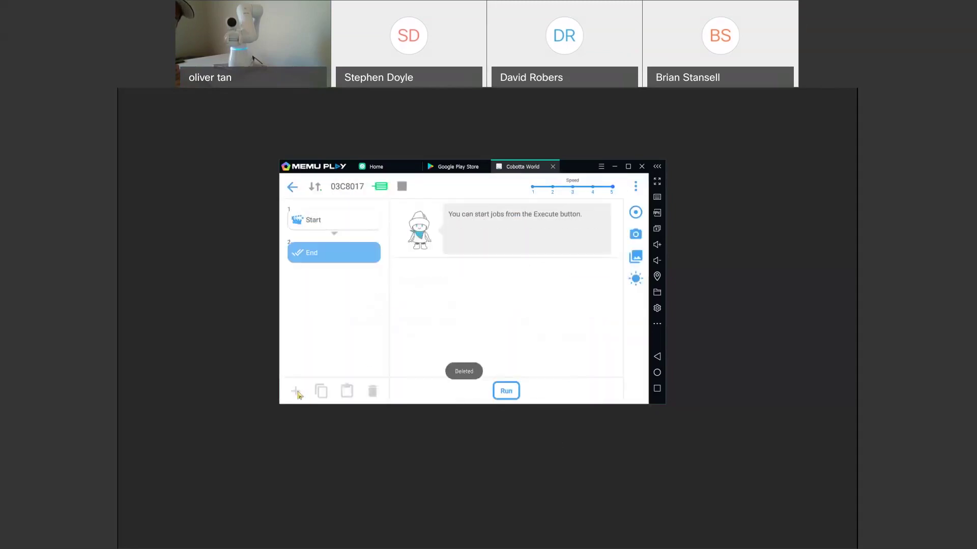
pyautogui.click(369, 226)
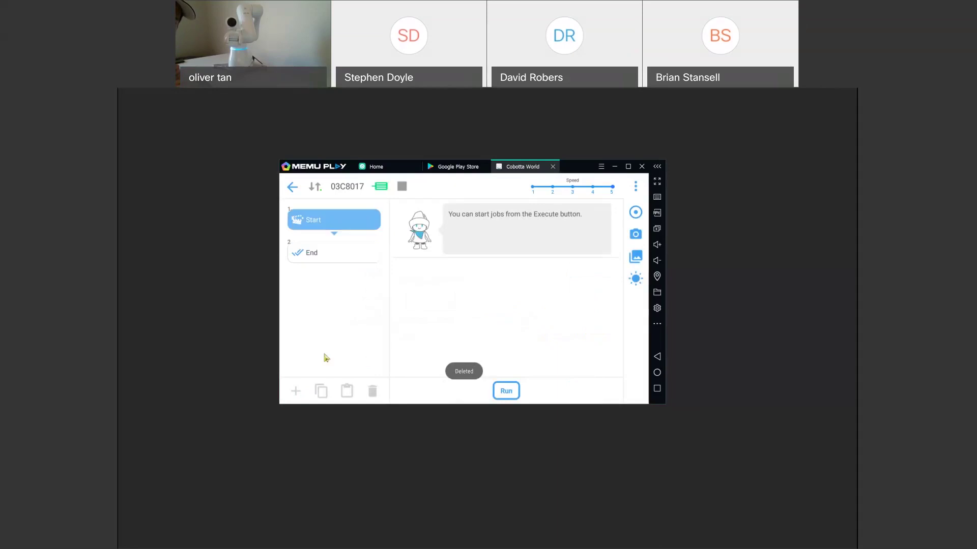
# Step: Insert a Move (Path point) item between Start and End after checking the Flow and Etc item types
pyautogui.click(296, 392)
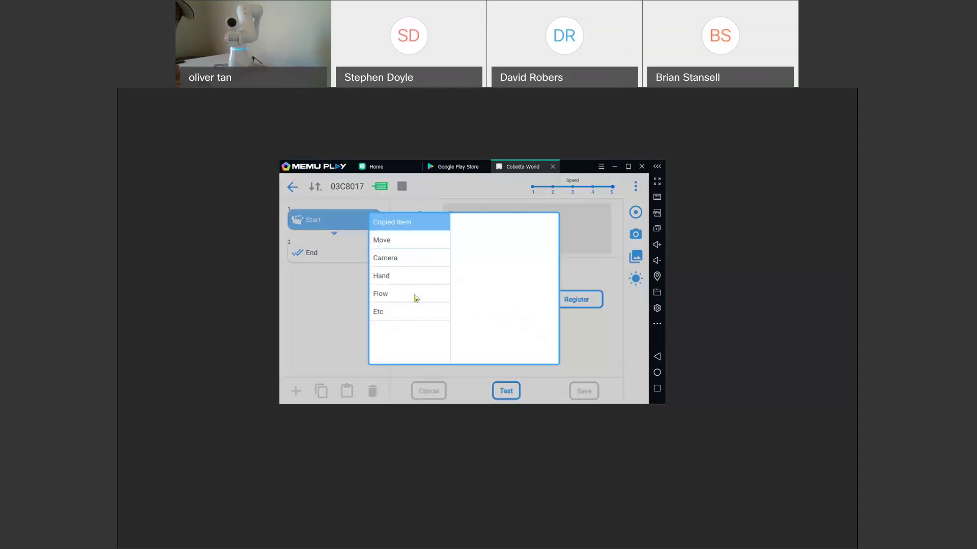
pyautogui.click(416, 298)
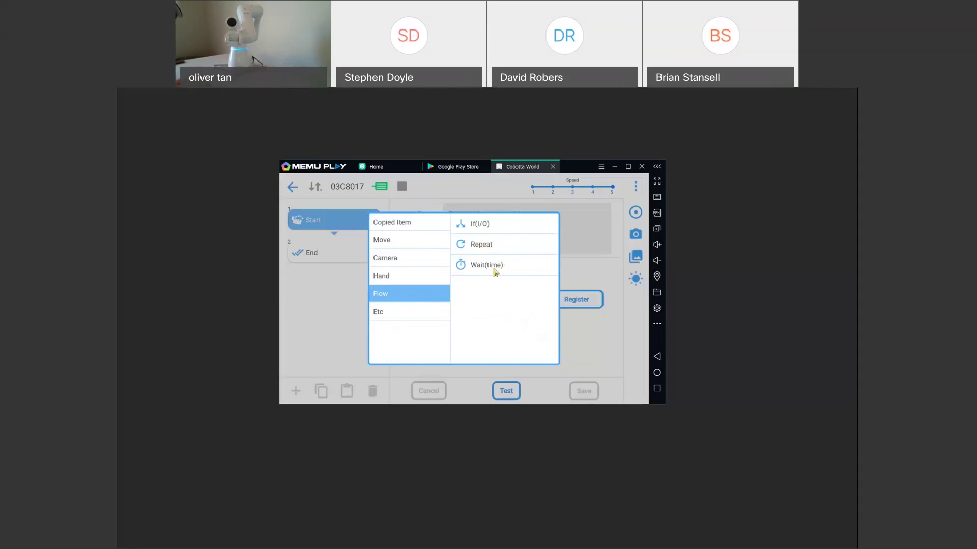
pyautogui.click(391, 318)
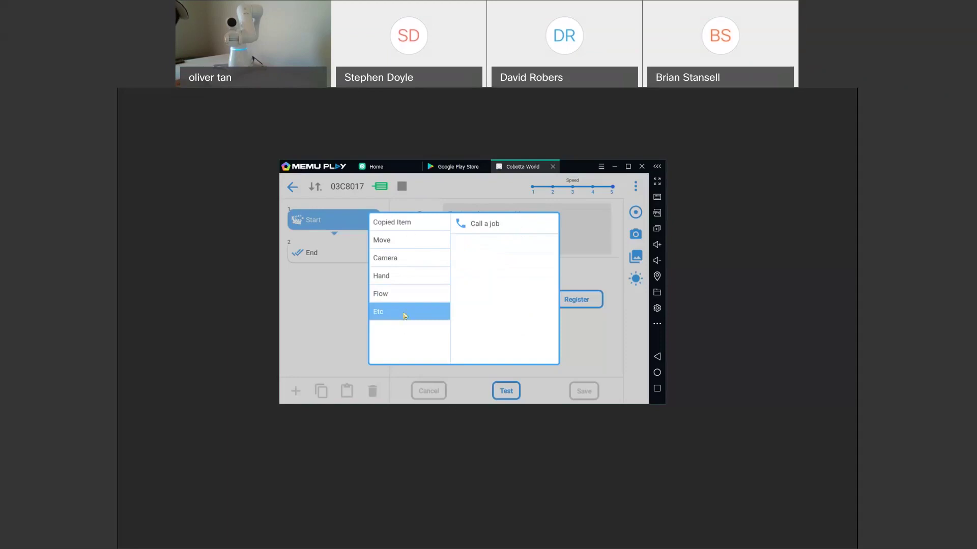
pyautogui.click(399, 241)
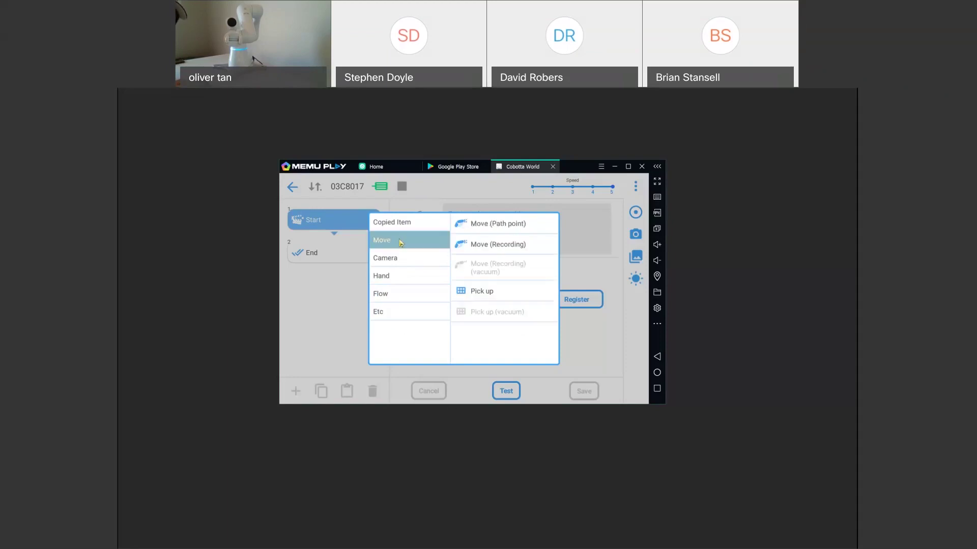
pyautogui.click(495, 228)
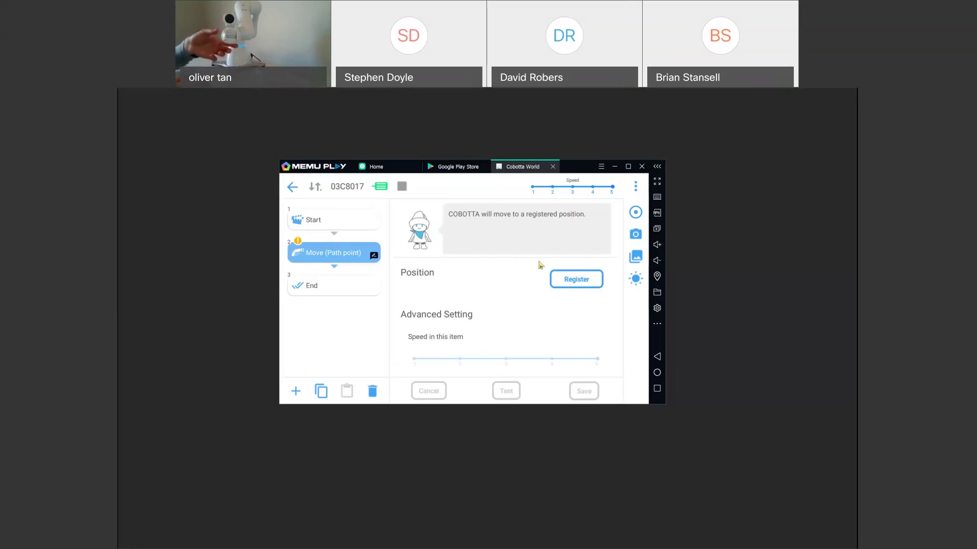
# Step: Switch the robot to normal mode and back to the direct preparation state, leaving its settings unchanged
pyautogui.click(636, 215)
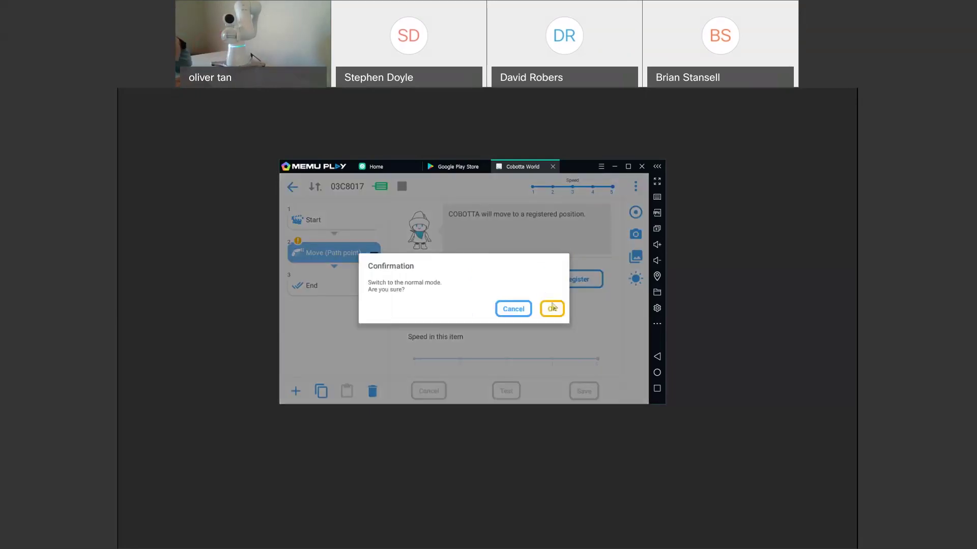
pyautogui.click(553, 307)
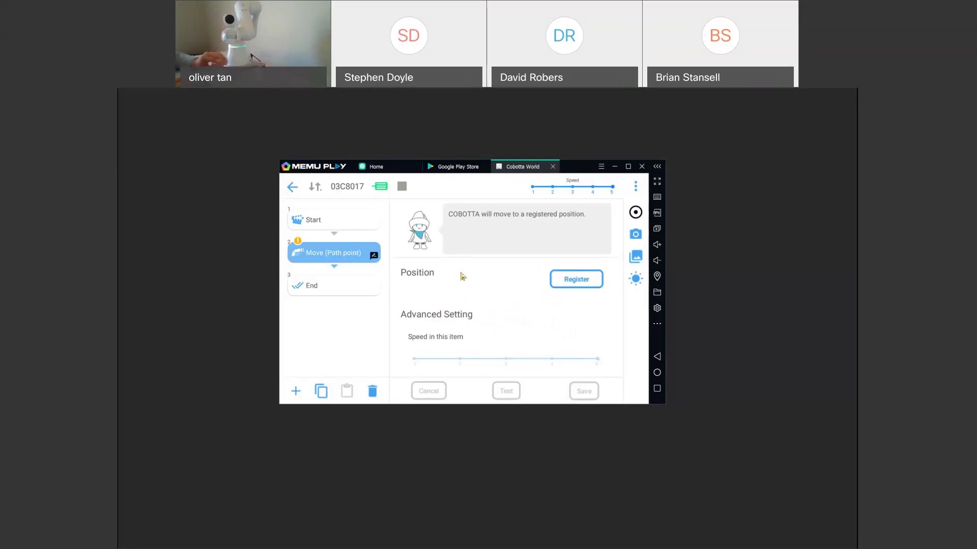
pyautogui.click(636, 212)
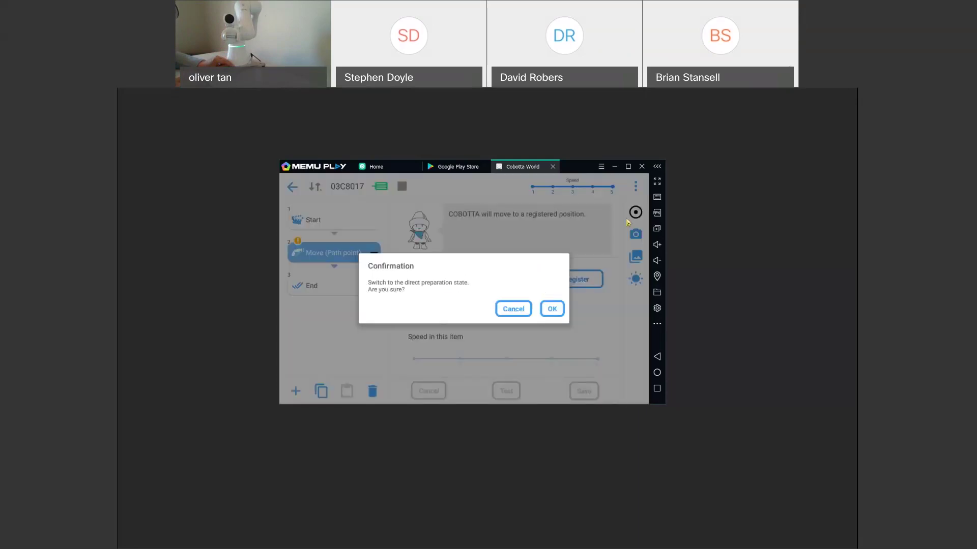
pyautogui.click(554, 307)
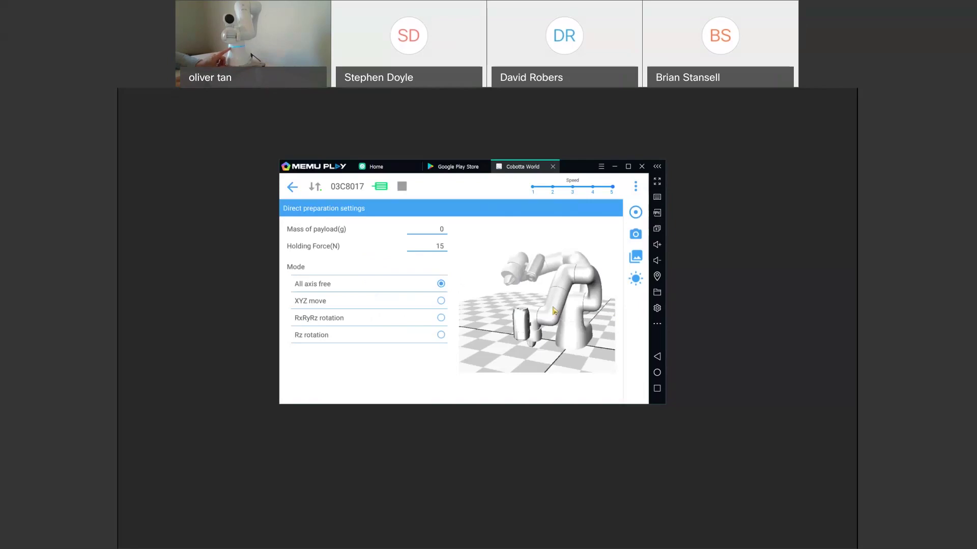
pyautogui.click(293, 188)
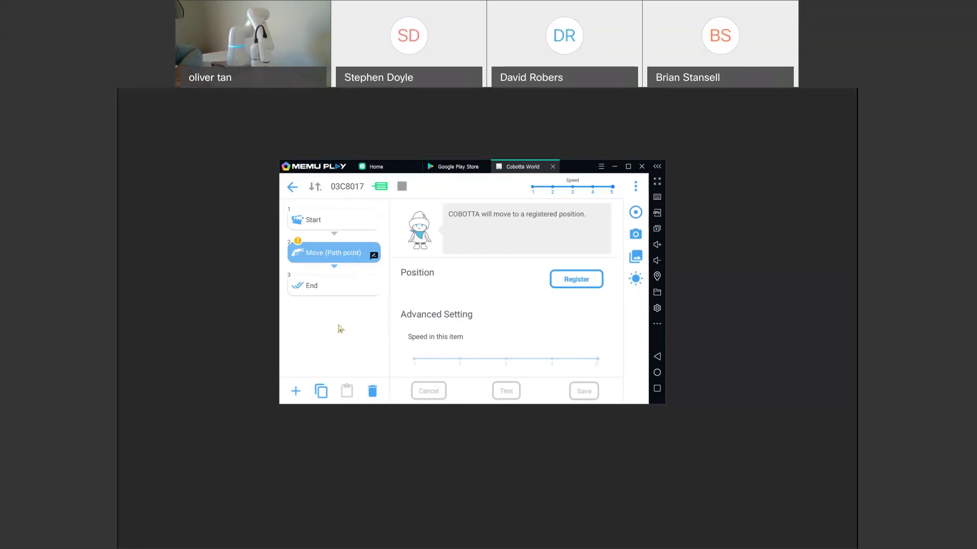
# Step: Register the robot's current position for the Move (Path point) item, keep its item speed at 5 and save it
pyautogui.click(577, 284)
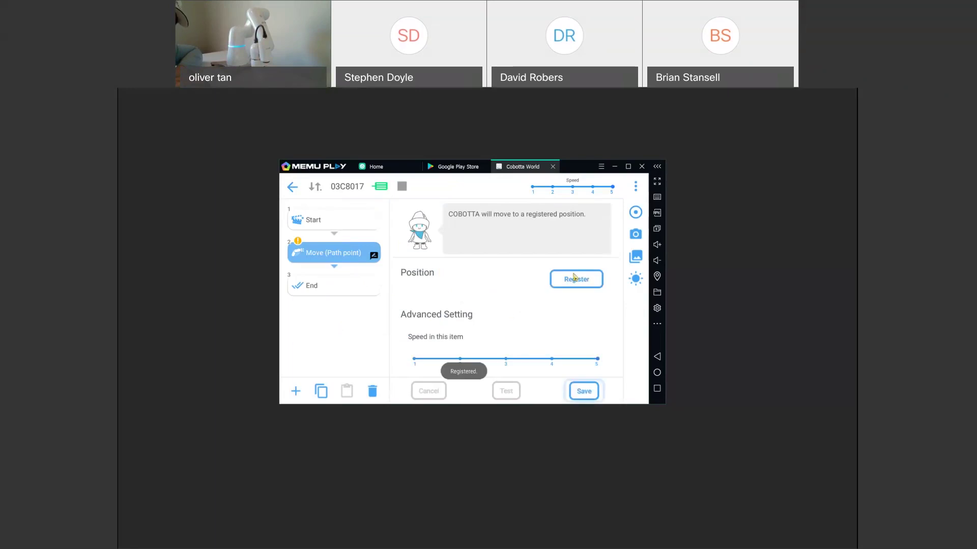
pyautogui.click(524, 349)
pyautogui.click(503, 359)
pyautogui.moveTo(506, 360); pyautogui.dragTo(608, 359)
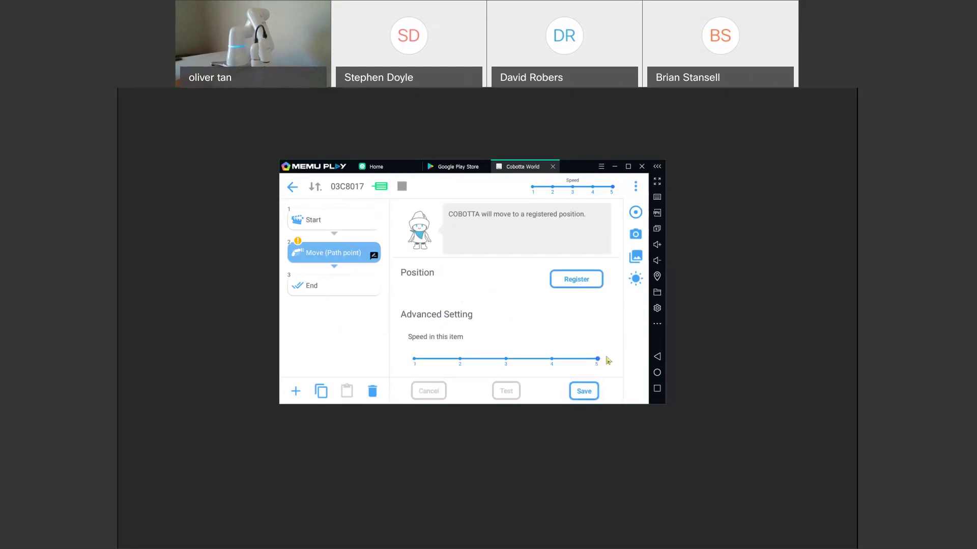
pyautogui.click(585, 395)
pyautogui.click(578, 392)
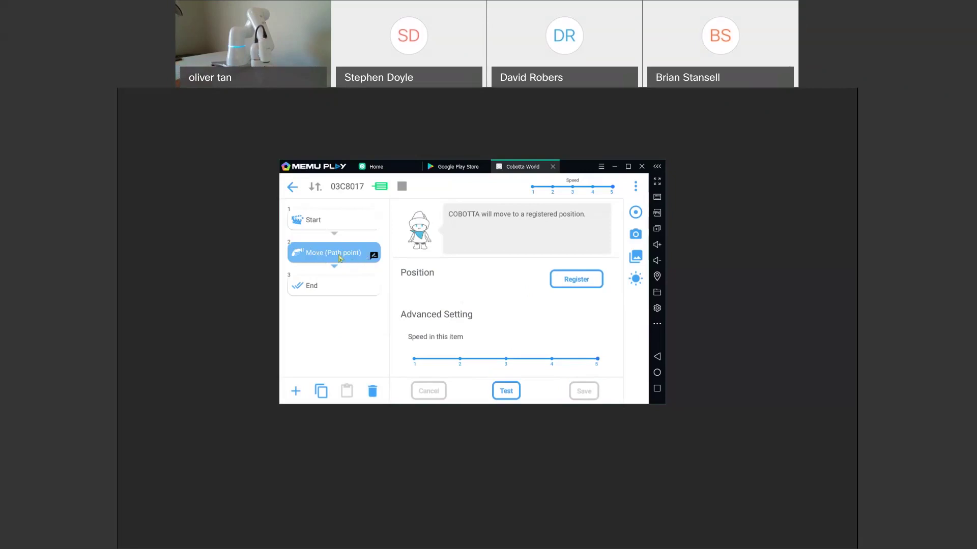
# Step: Label the first Move (Path point) item with the summary pick
pyautogui.click(374, 258)
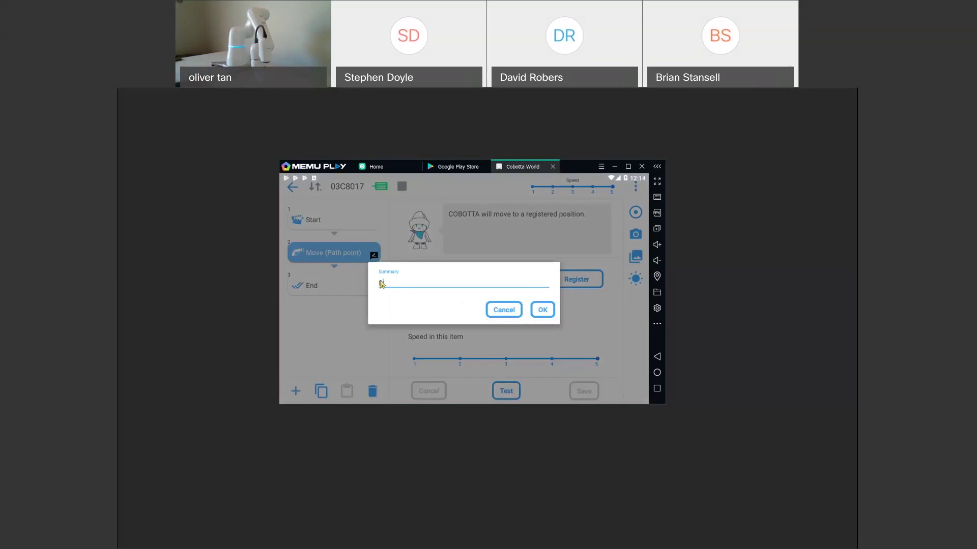
pyautogui.press('BackSpace')
pyautogui.click(543, 311)
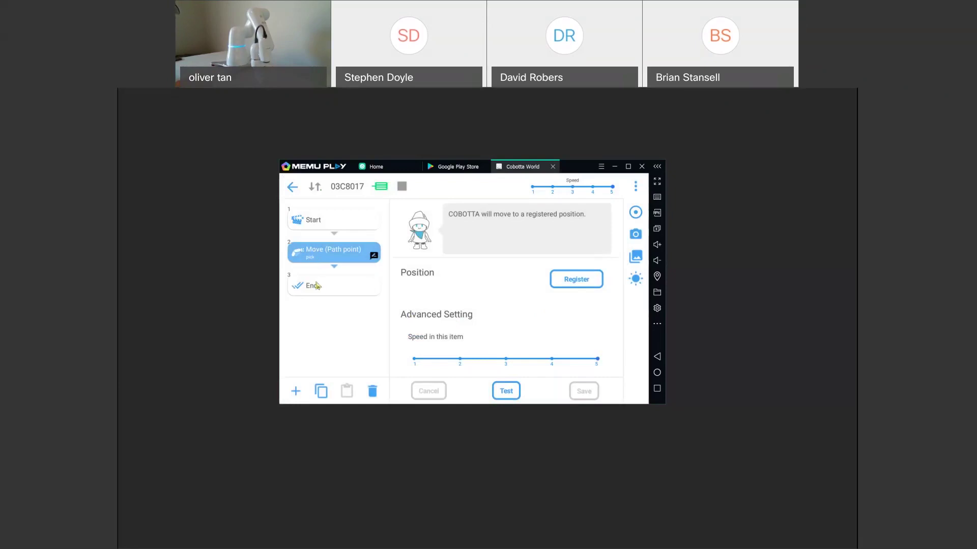
# Step: Insert a second Move (Path point) item after the pick item, register the robot's current position for it and save
pyautogui.click(295, 392)
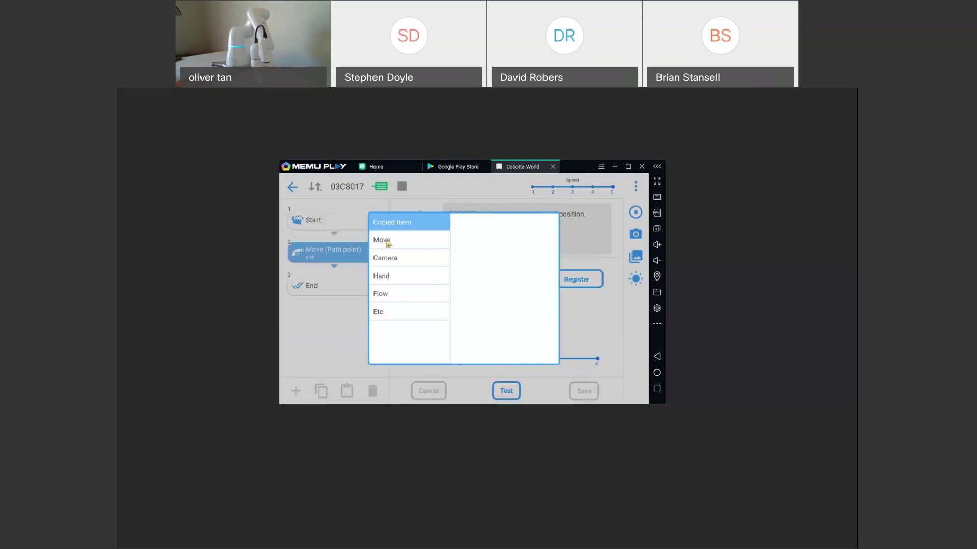
pyautogui.click(387, 245)
pyautogui.click(481, 224)
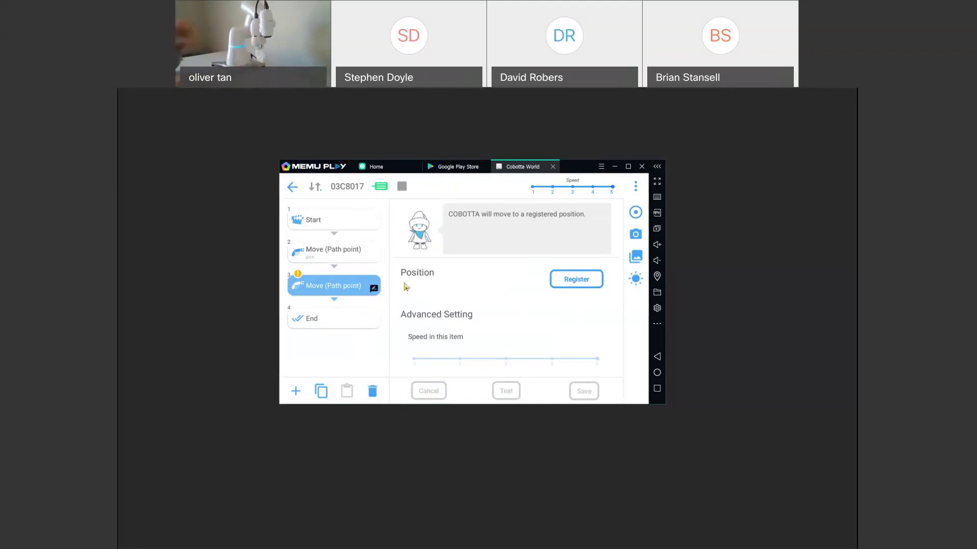
pyautogui.click(585, 283)
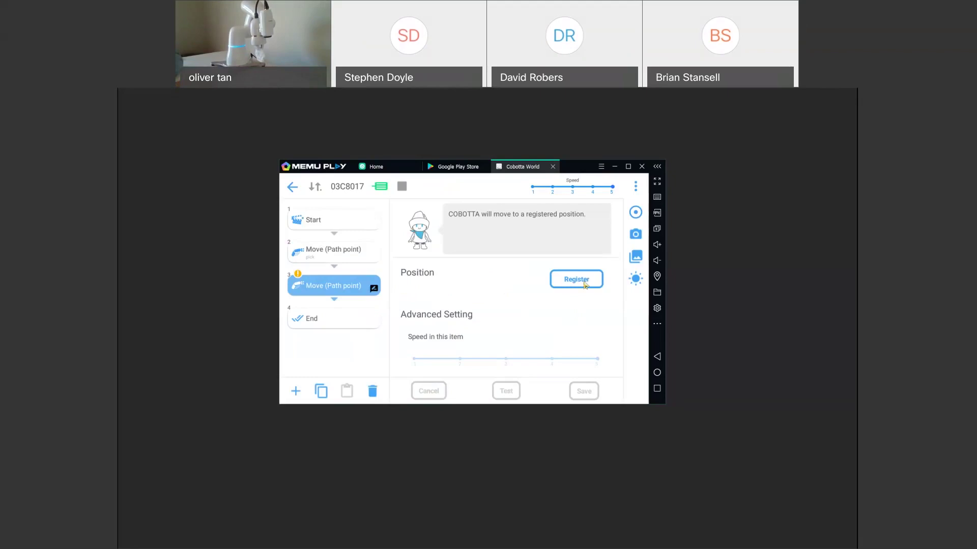
pyautogui.click(581, 391)
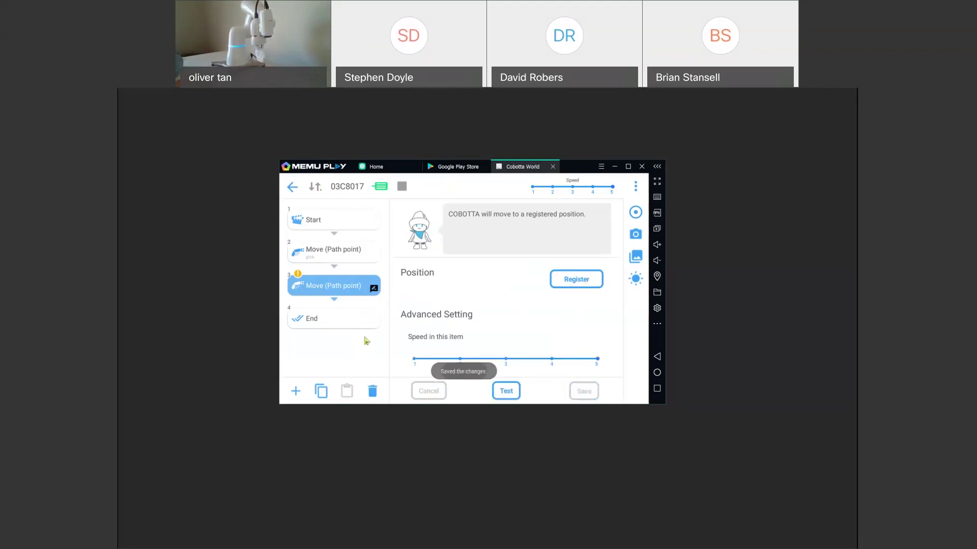
# Step: Duplicate the second Move (Path point) item, register the robot's new position for the copy and save it
pyautogui.click(295, 391)
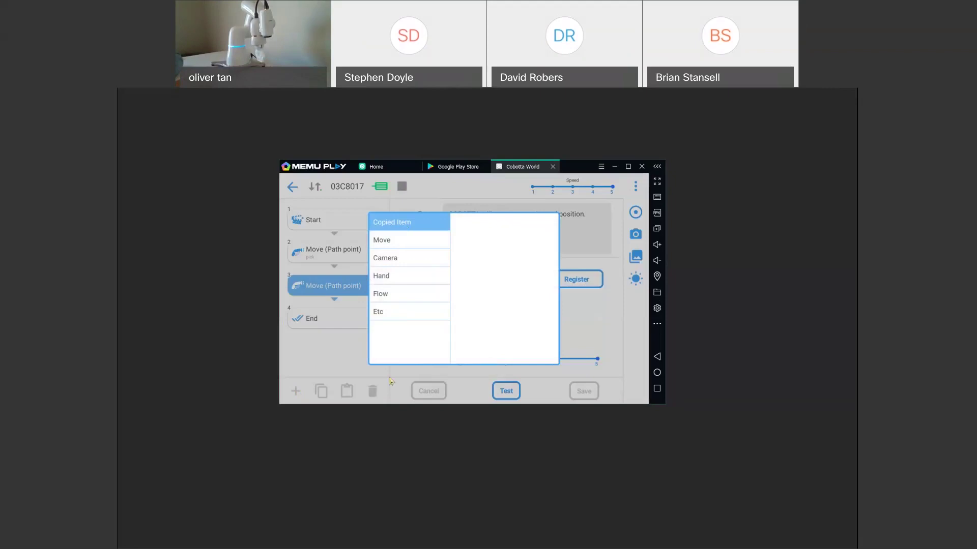
pyautogui.click(592, 327)
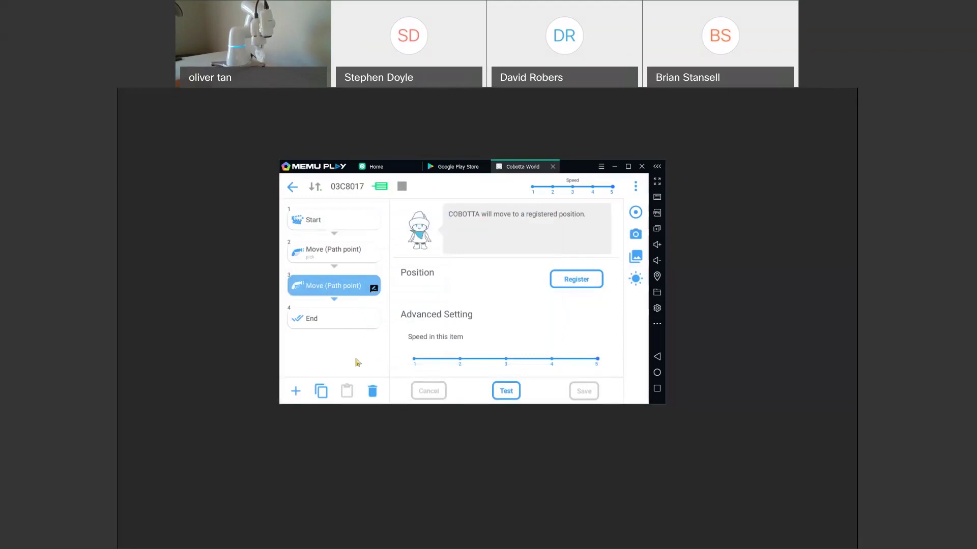
pyautogui.click(322, 392)
pyautogui.click(348, 392)
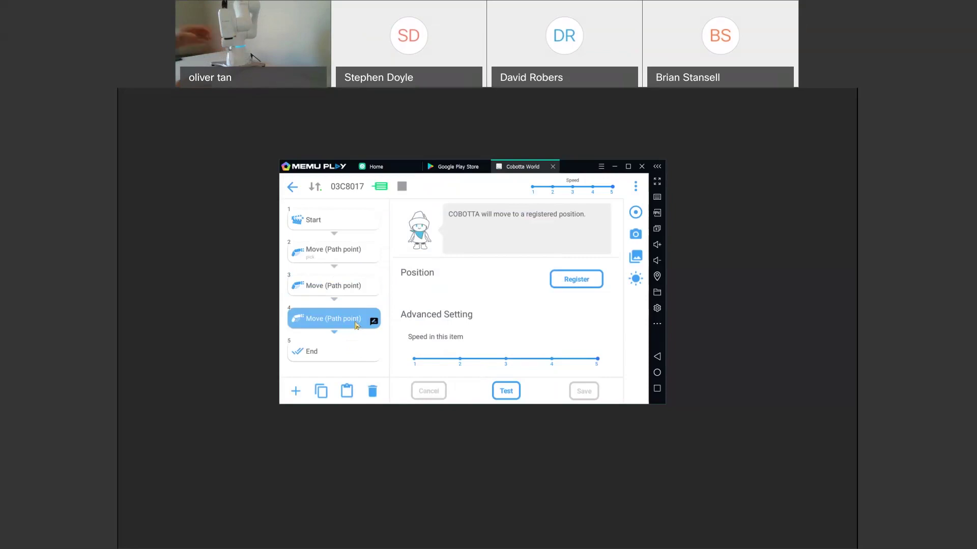
pyautogui.click(572, 282)
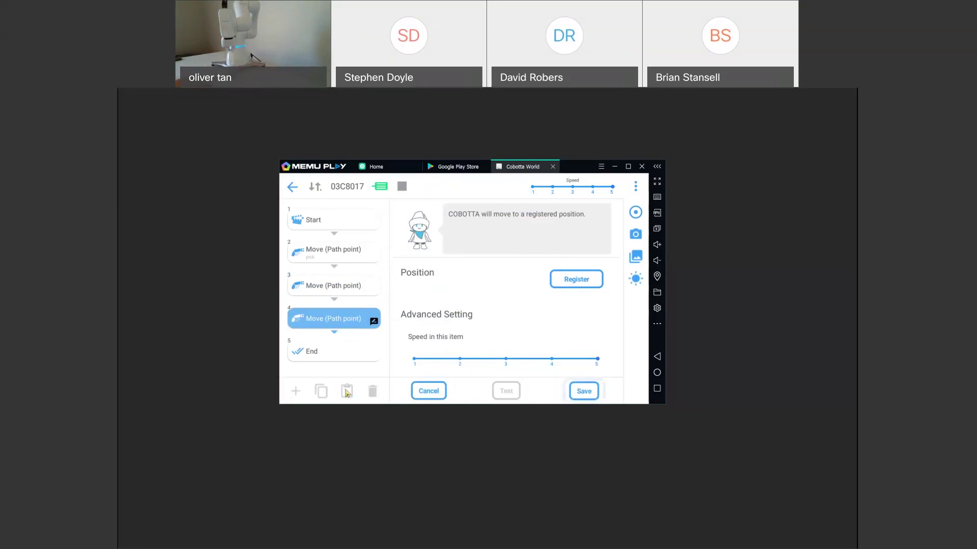
pyautogui.click(341, 391)
pyautogui.click(553, 308)
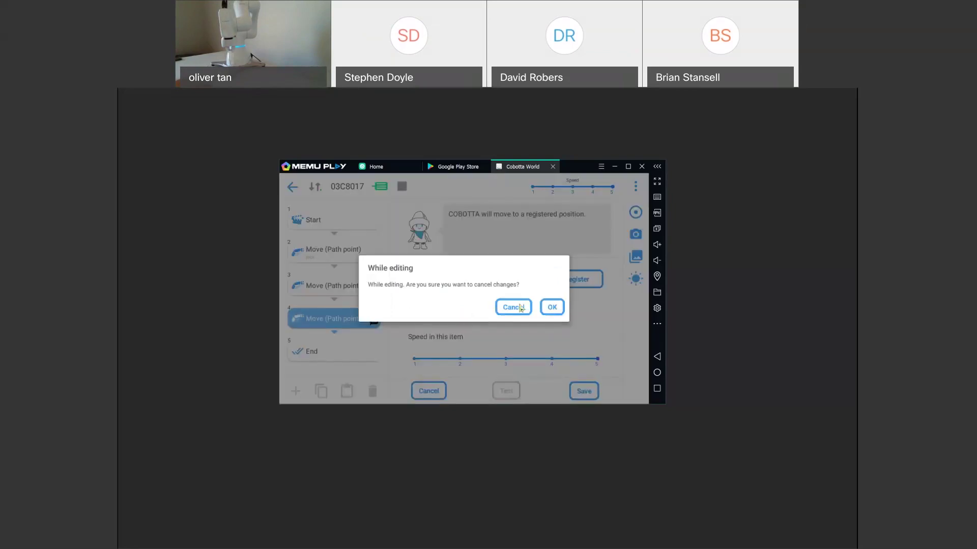
pyautogui.click(585, 393)
# Step: Paste another Move (Path point) copy as item 5, register the robot's current position for it and save
pyautogui.click(348, 392)
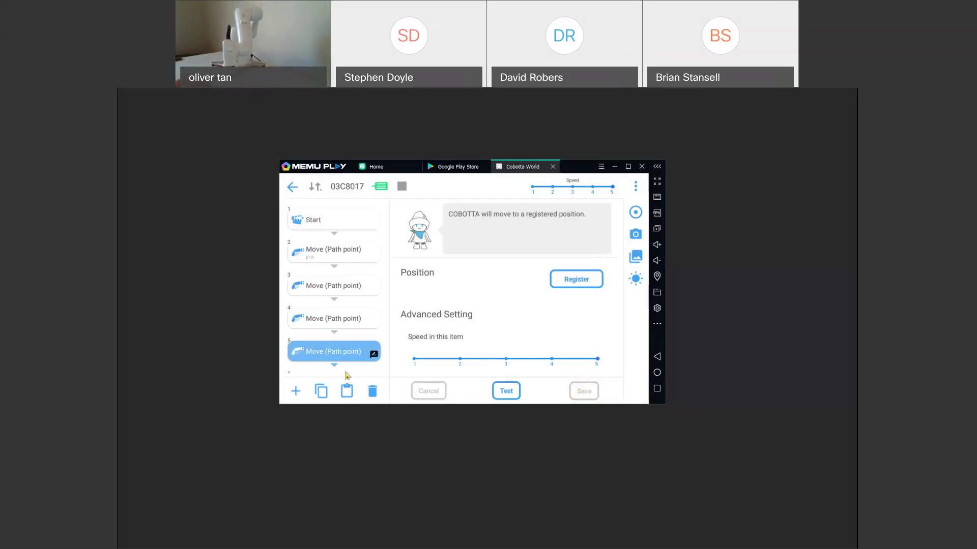
pyautogui.click(569, 283)
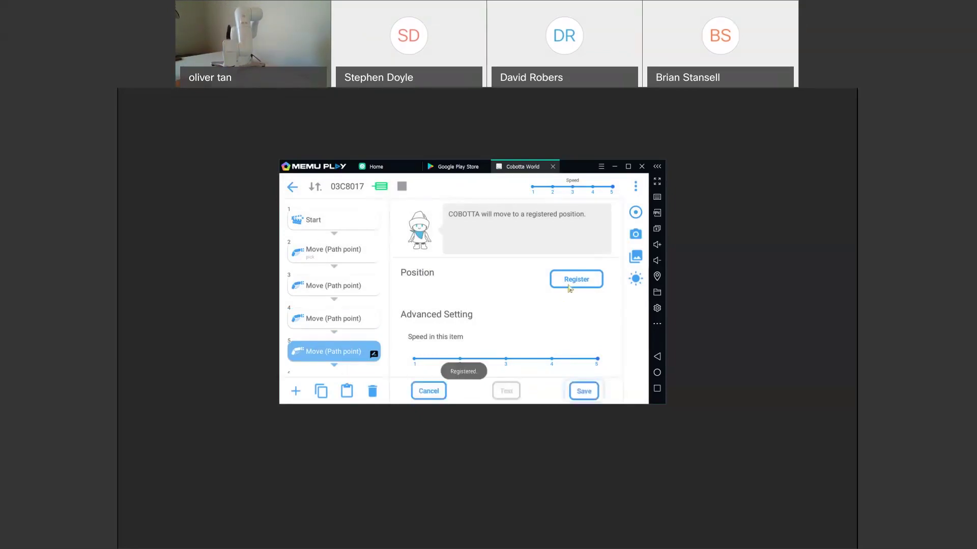
pyautogui.click(593, 391)
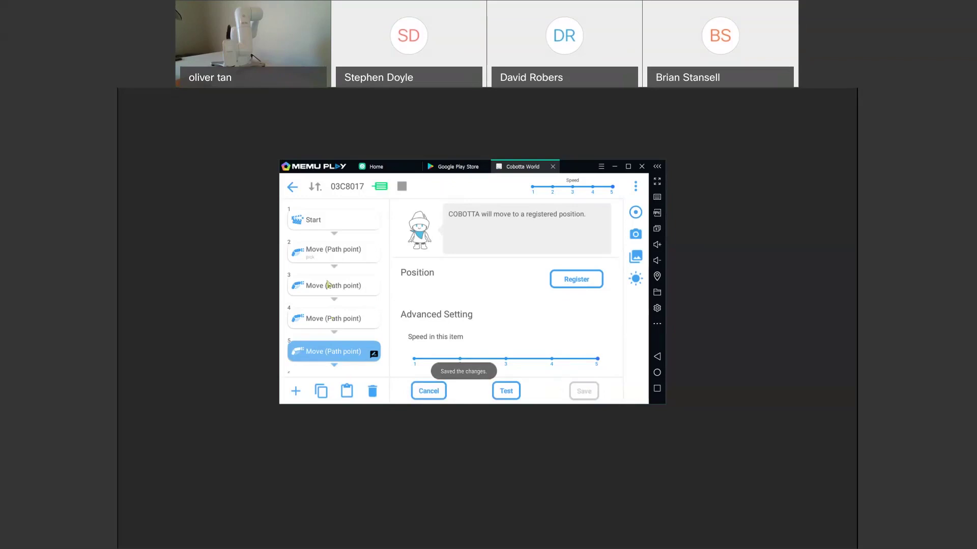
# Step: Insert a Grip hand item directly after the pick Move item
pyautogui.scroll(-2, 328, 355)
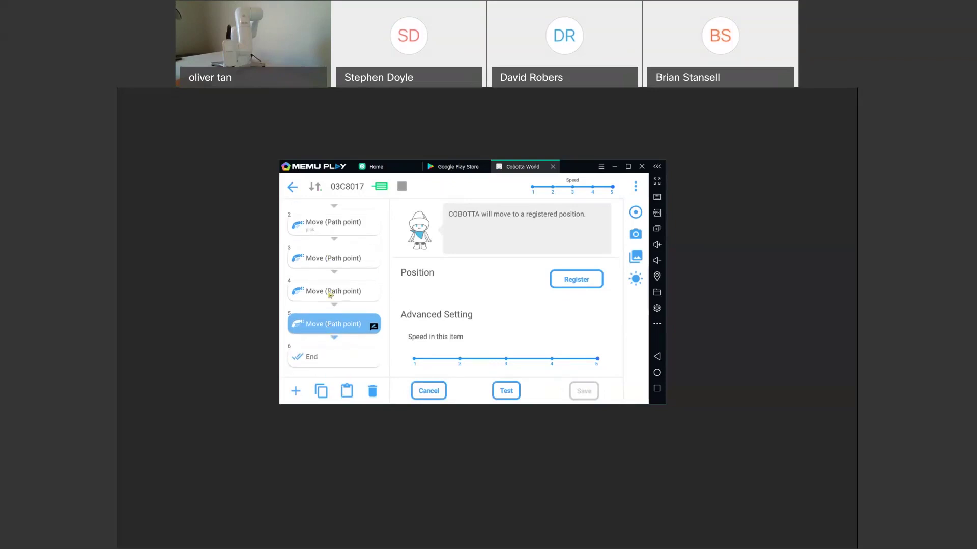
pyautogui.scroll(2, 331, 295)
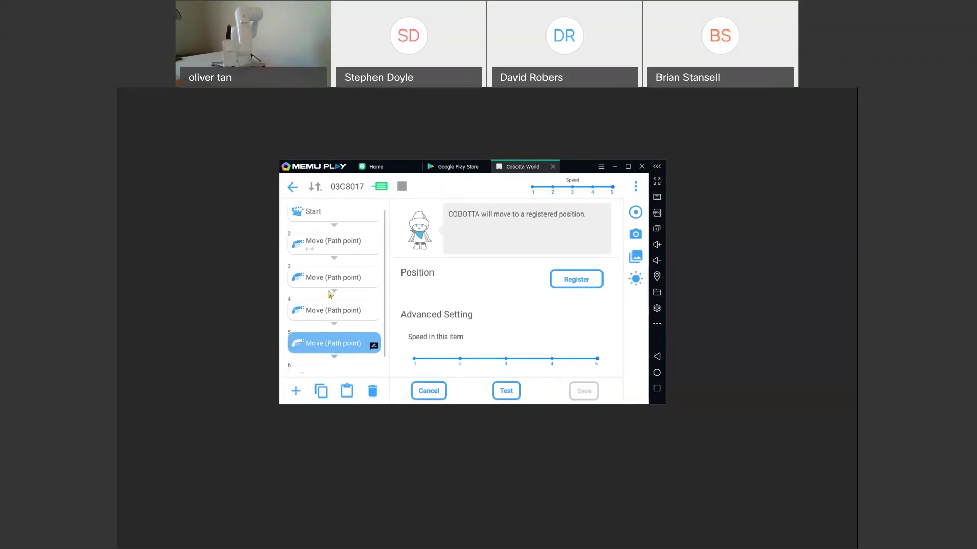
pyautogui.click(350, 254)
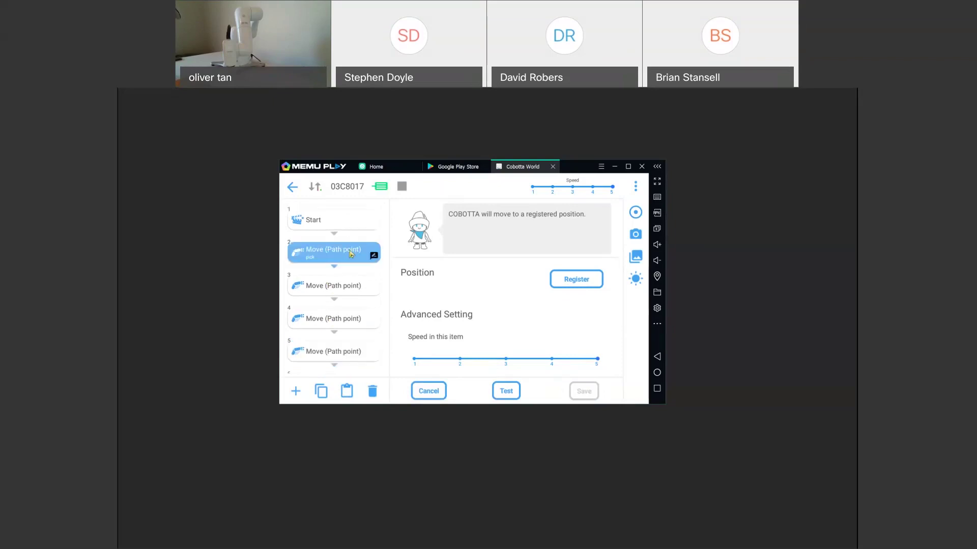
pyautogui.click(296, 391)
pyautogui.click(394, 278)
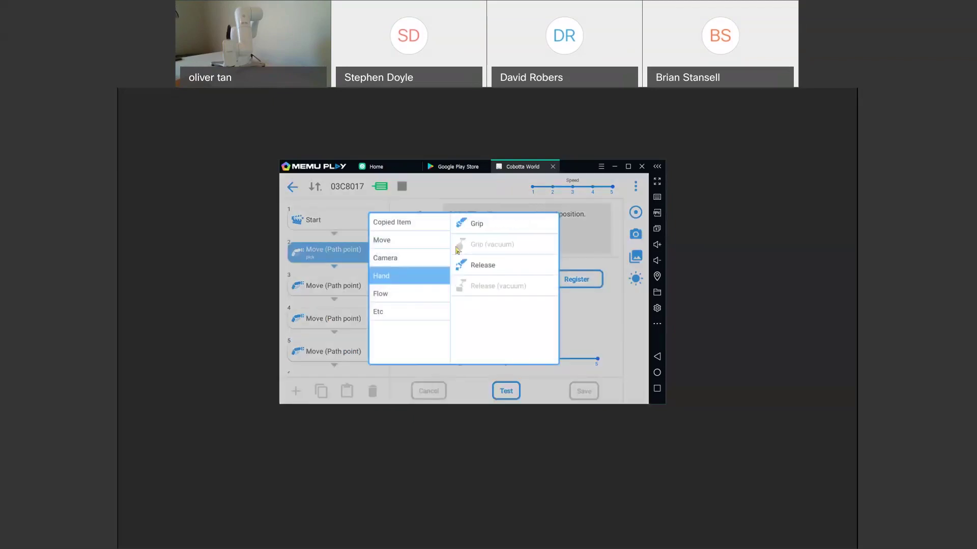
pyautogui.click(478, 224)
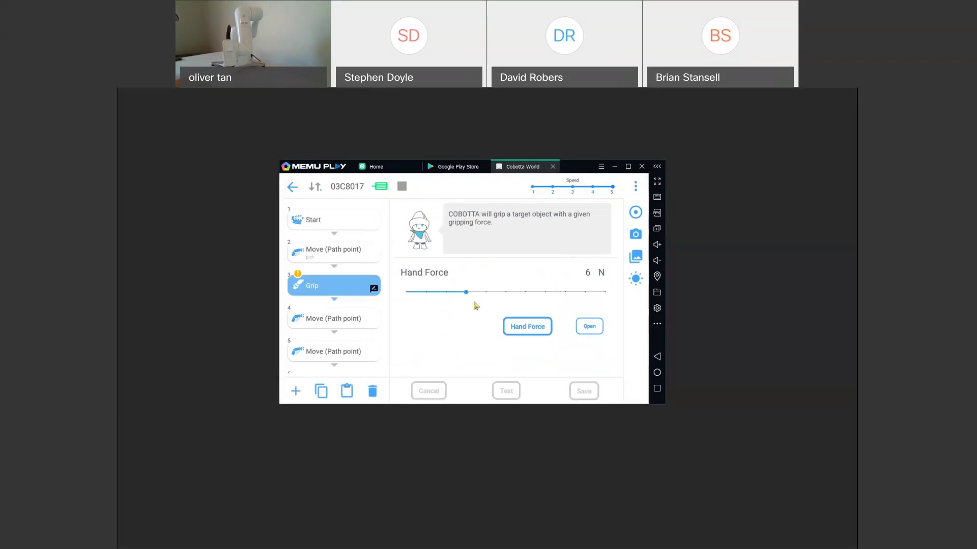
# Step: Try the Grip item's 6 N hand force on the robot with motion allowed, and close the Grip dialog
pyautogui.click(528, 330)
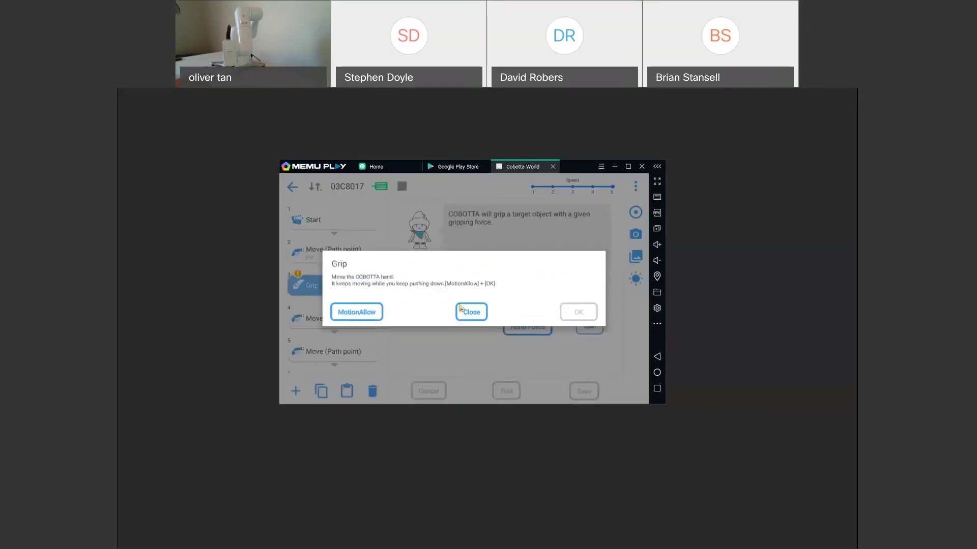
pyautogui.click(362, 317)
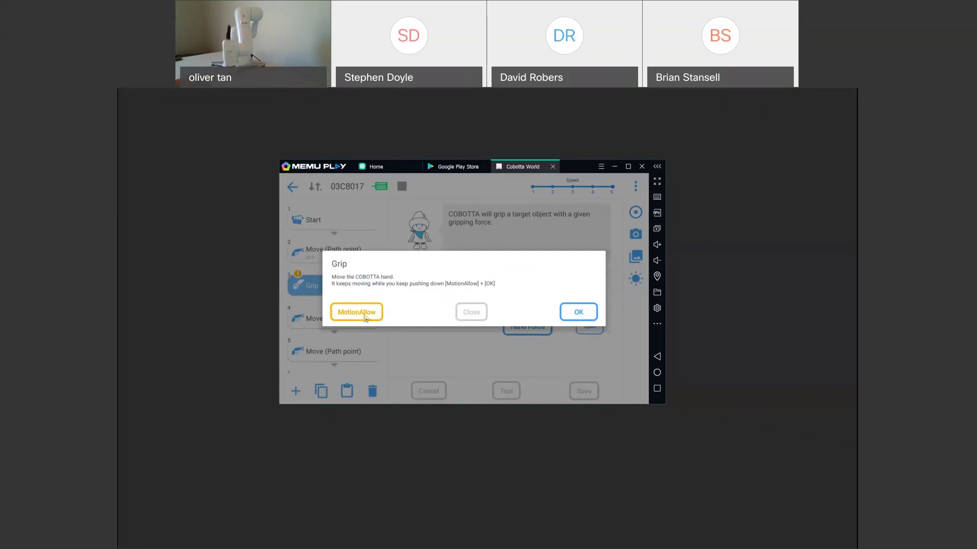
pyautogui.click(471, 311)
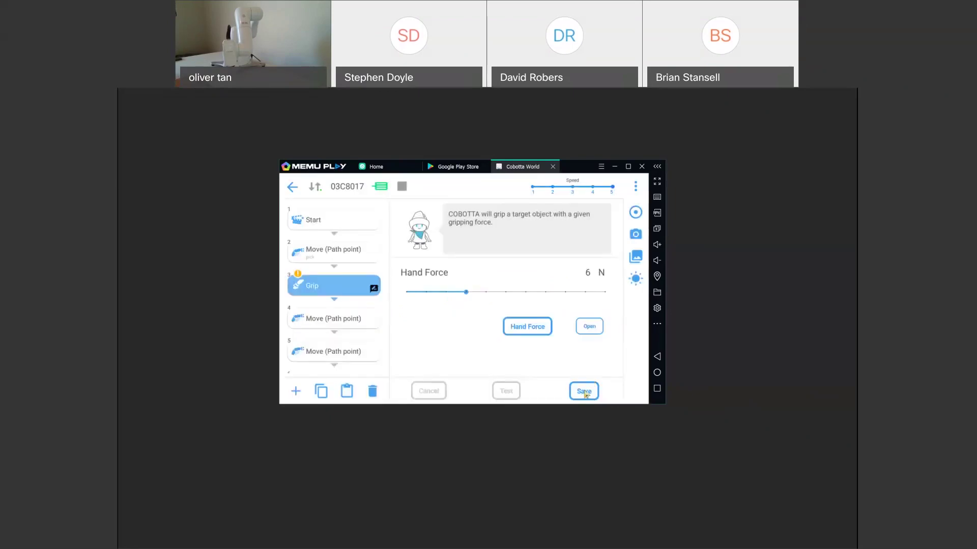
# Step: Save the Grip item and give the last Move (Path point) item the summary "place"
pyautogui.click(585, 392)
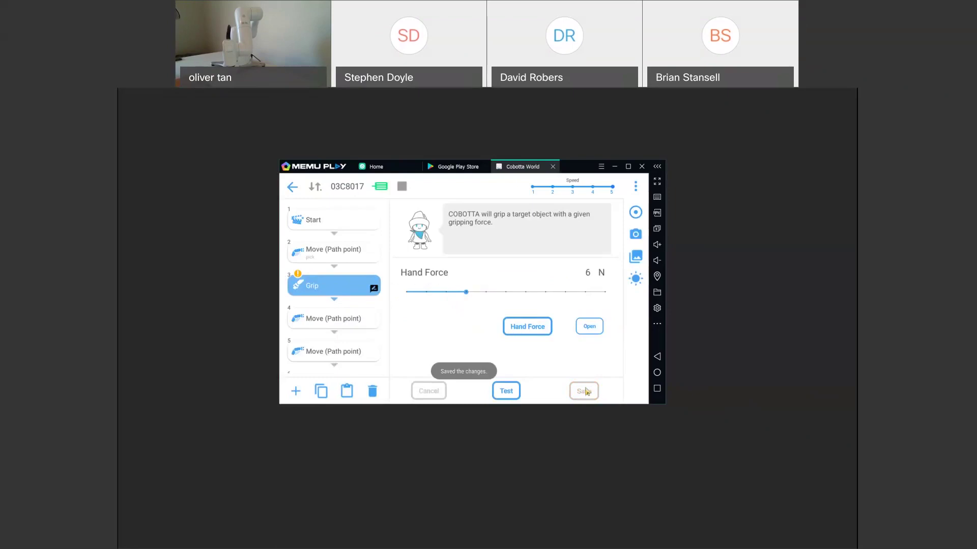
pyautogui.scroll(-2, 332, 307)
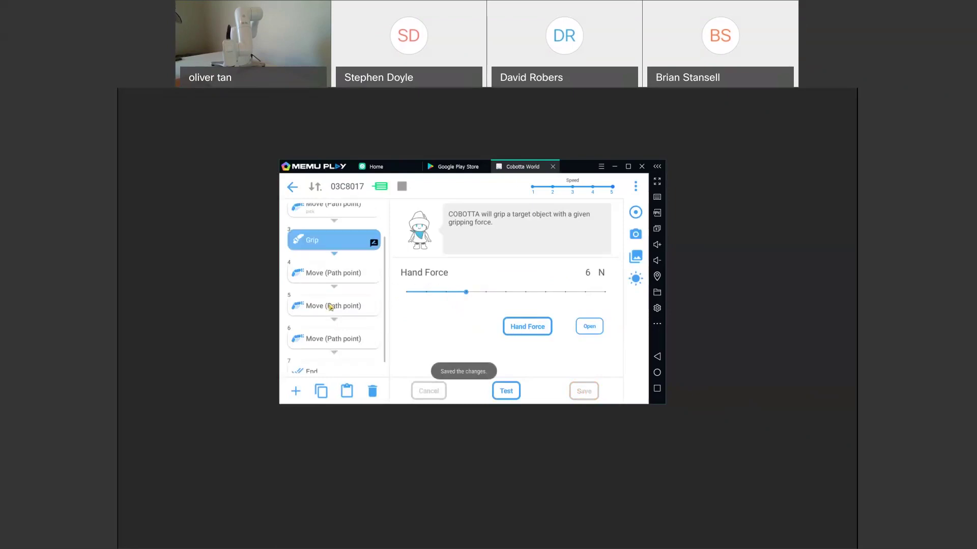
pyautogui.click(329, 334)
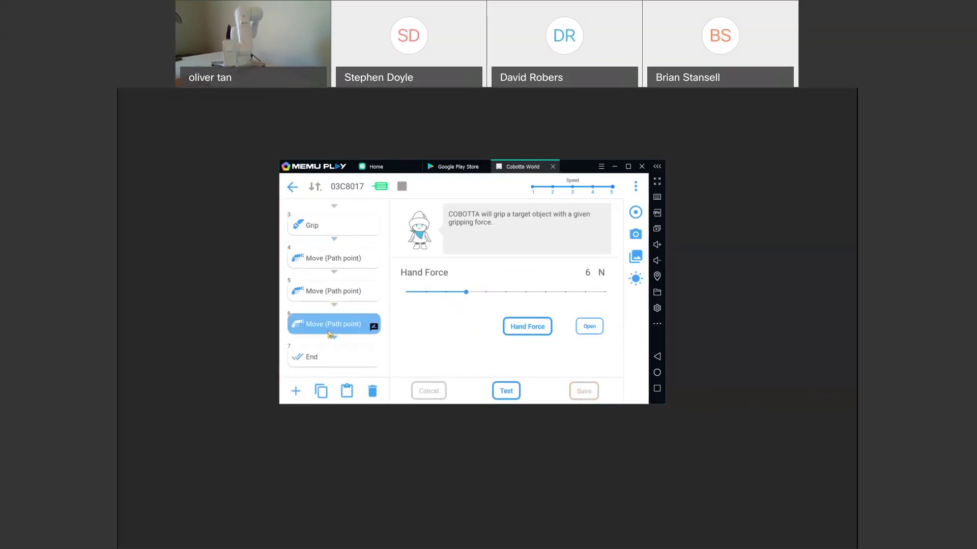
pyautogui.click(373, 328)
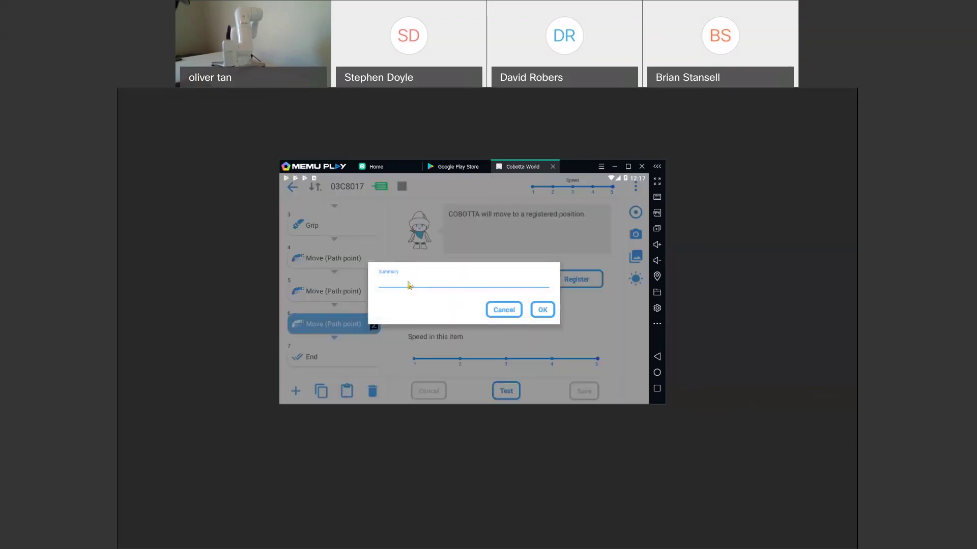
pyautogui.write('place')
pyautogui.click(543, 310)
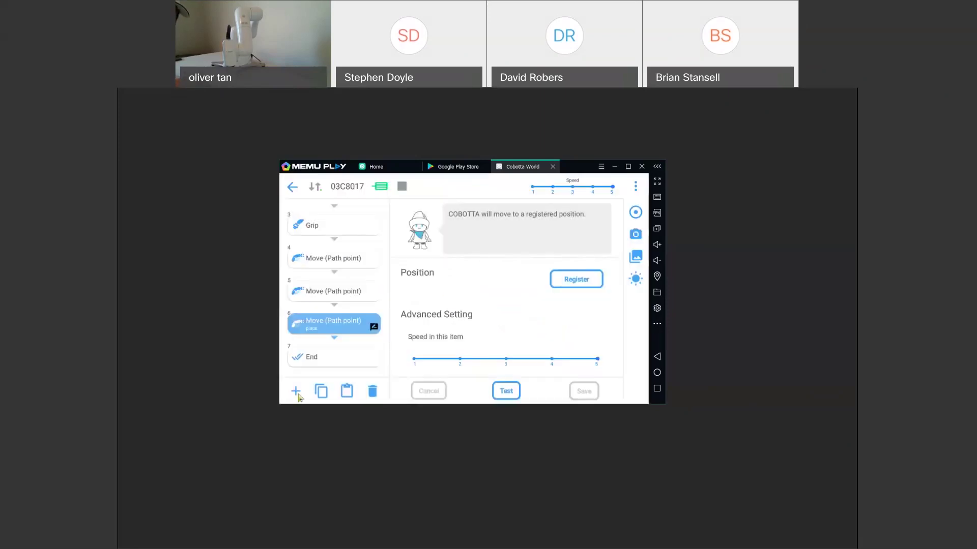
# Step: Insert a Release hand item directly after the place Move item, register its hand action as Open and save it
pyautogui.click(296, 392)
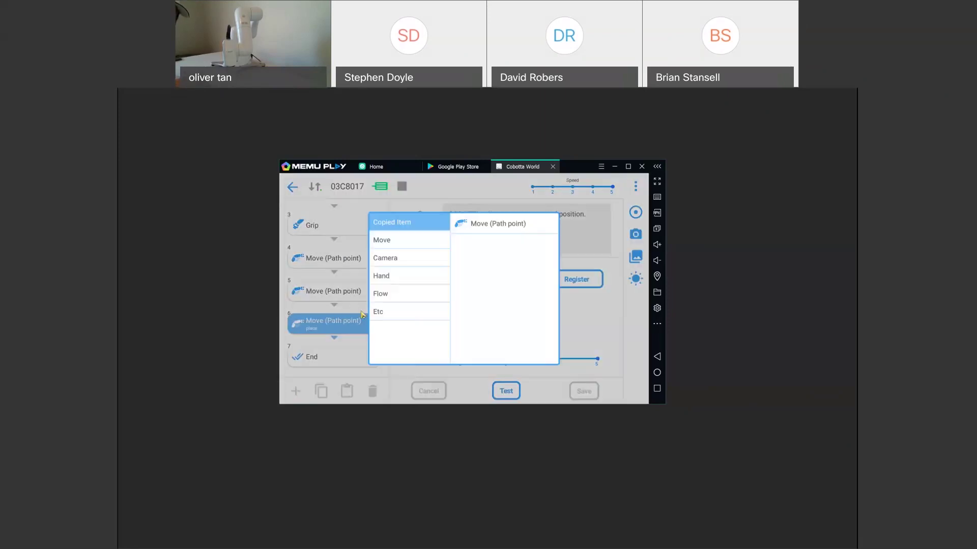
pyautogui.click(400, 280)
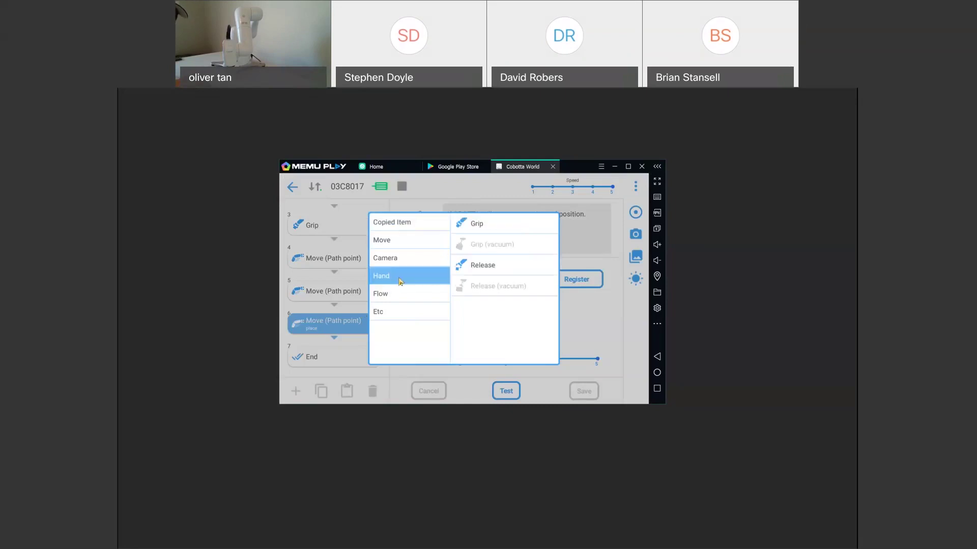
pyautogui.click(482, 265)
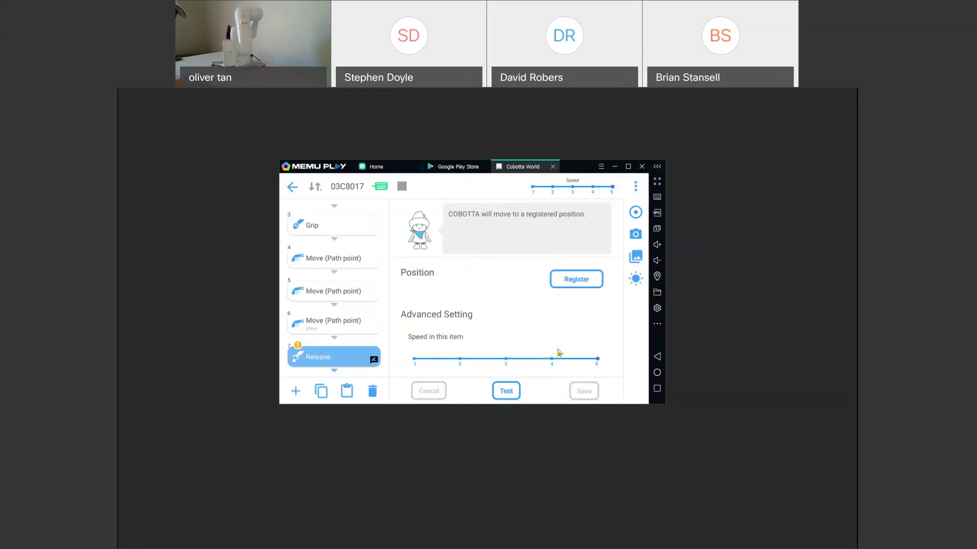
pyautogui.click(587, 289)
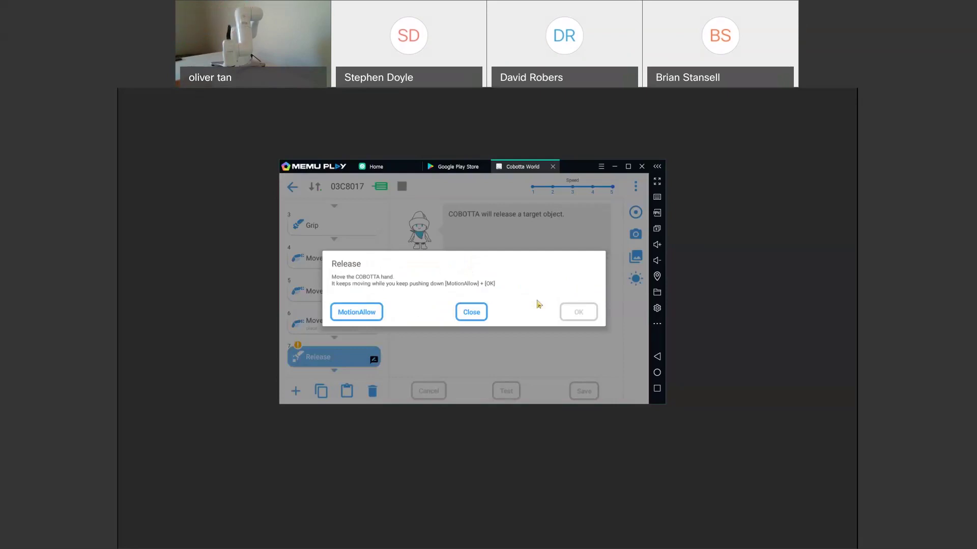
pyautogui.click(471, 314)
pyautogui.click(584, 394)
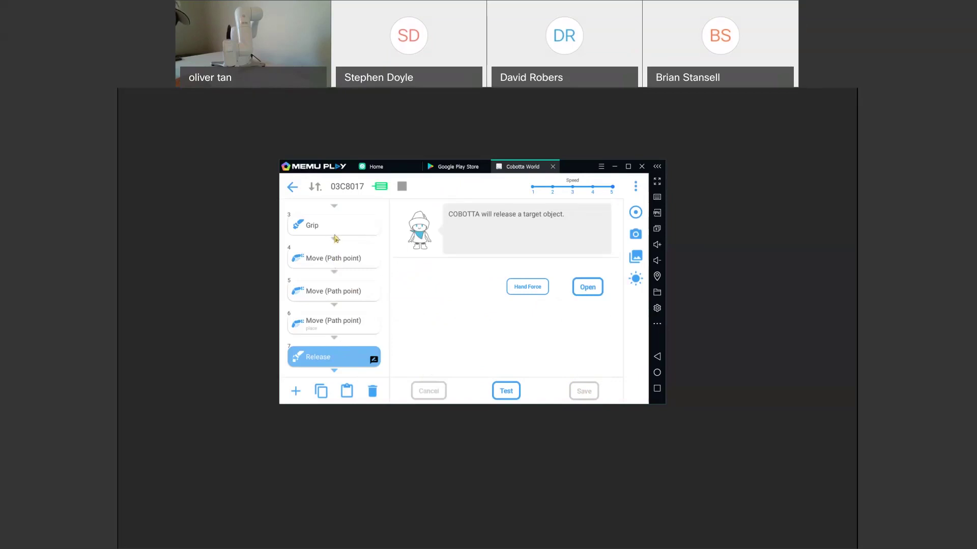
# Step: Copy the Release item and paste the copy directly after Start, ahead of the pick Move item
pyautogui.scroll(2, 336, 272)
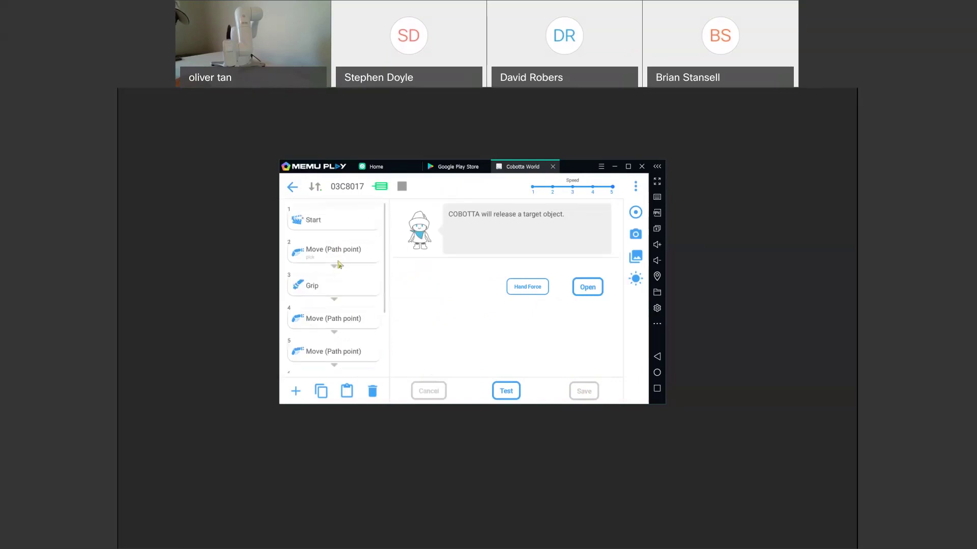
pyautogui.scroll(-2, 338, 264)
pyautogui.scroll(2, 340, 281)
pyautogui.scroll(-3, 334, 277)
pyautogui.scroll(3, 334, 277)
pyautogui.scroll(-2, 335, 279)
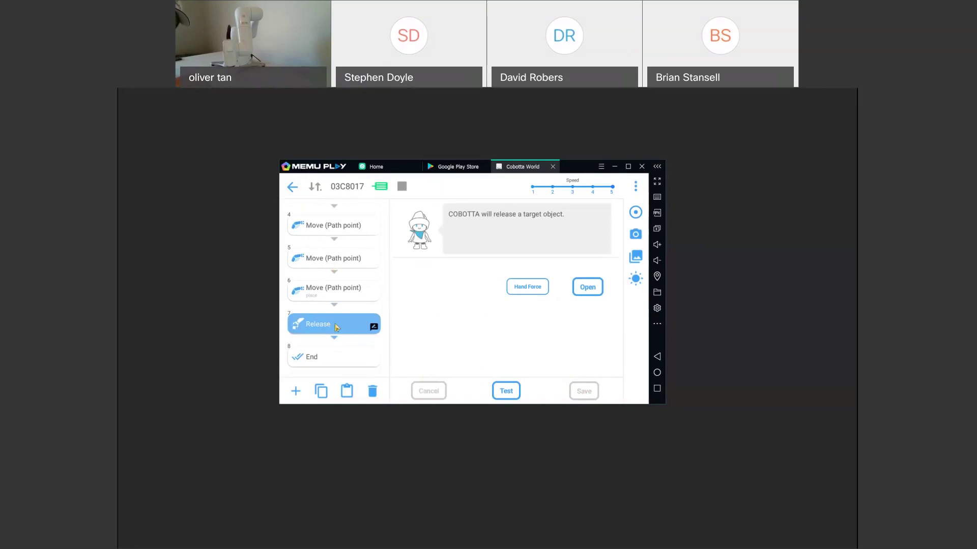
pyautogui.click(321, 391)
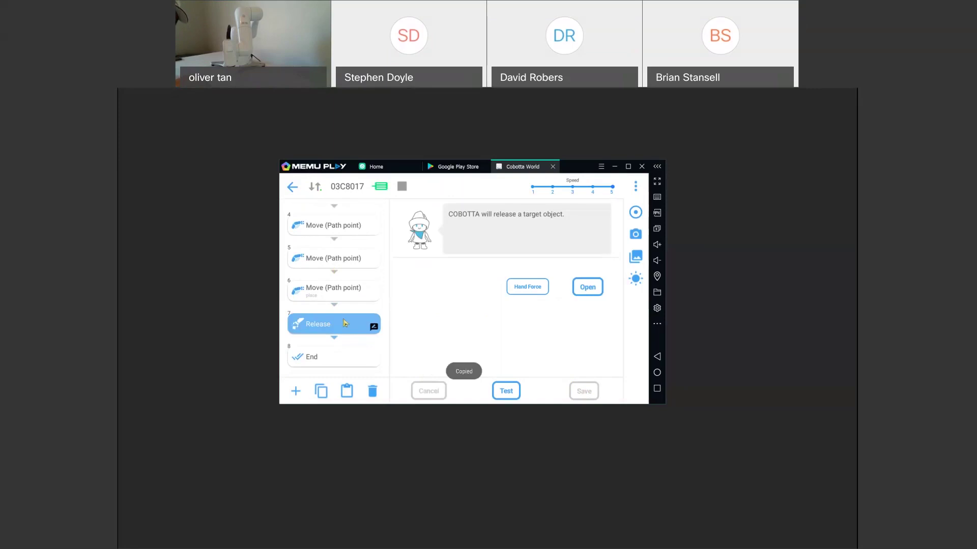
pyautogui.scroll(3, 344, 321)
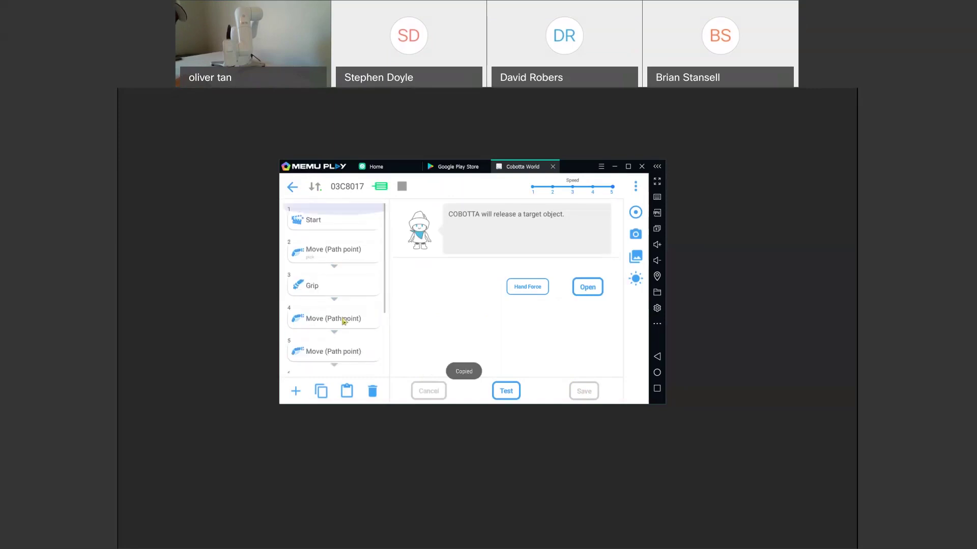
pyautogui.click(339, 224)
pyautogui.click(347, 391)
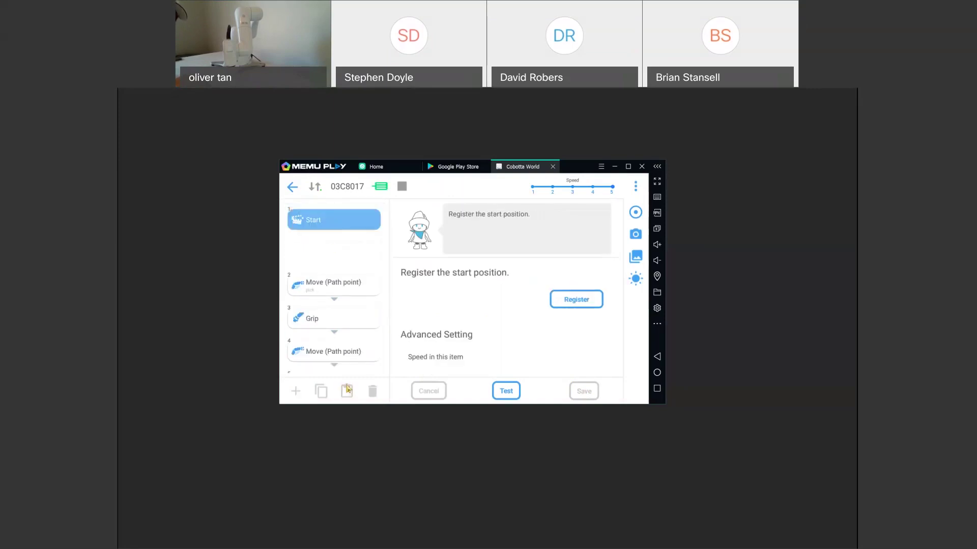
pyautogui.click(334, 254)
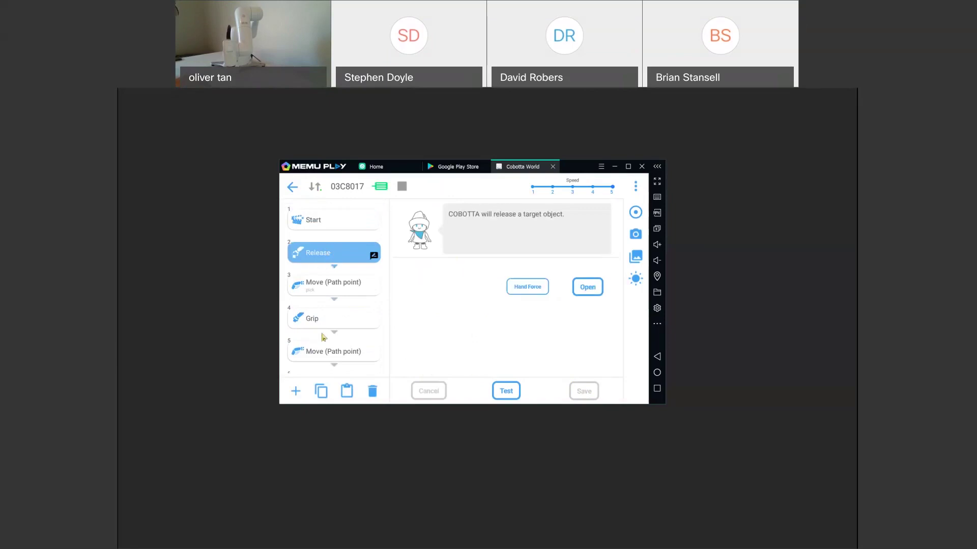
# Step: Return to the program list and try to run the picknplace program
pyautogui.scroll(-2, 334, 331)
pyautogui.scroll(2, 333, 331)
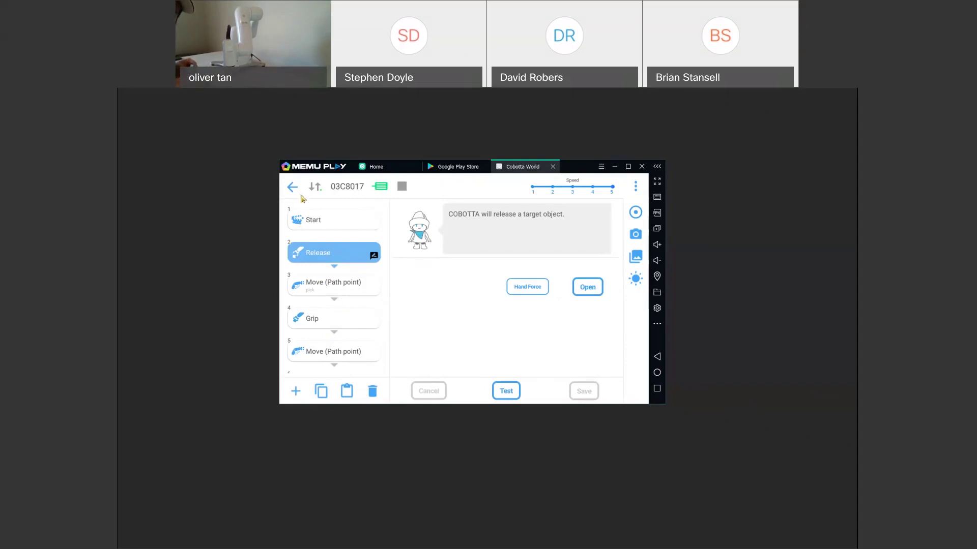
pyautogui.click(293, 187)
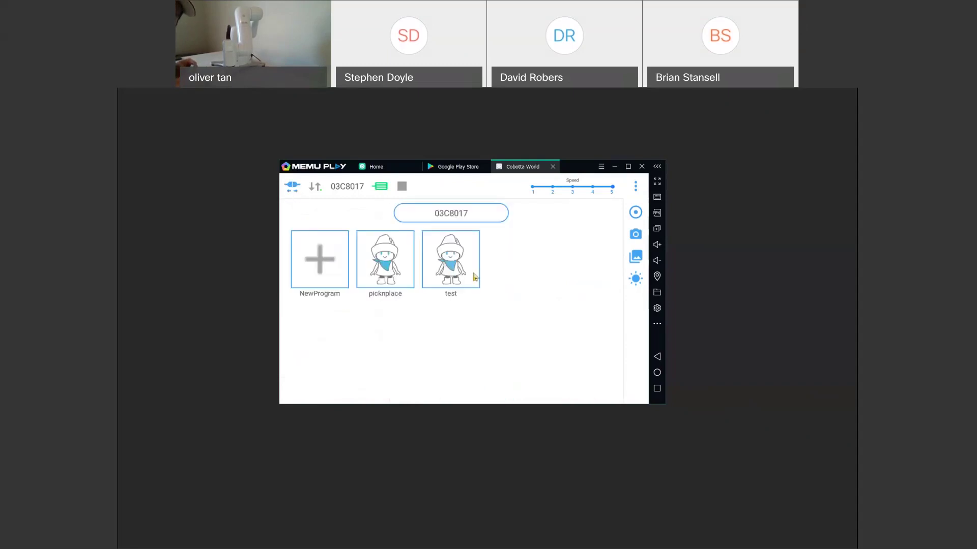
pyautogui.rightClick(388, 266)
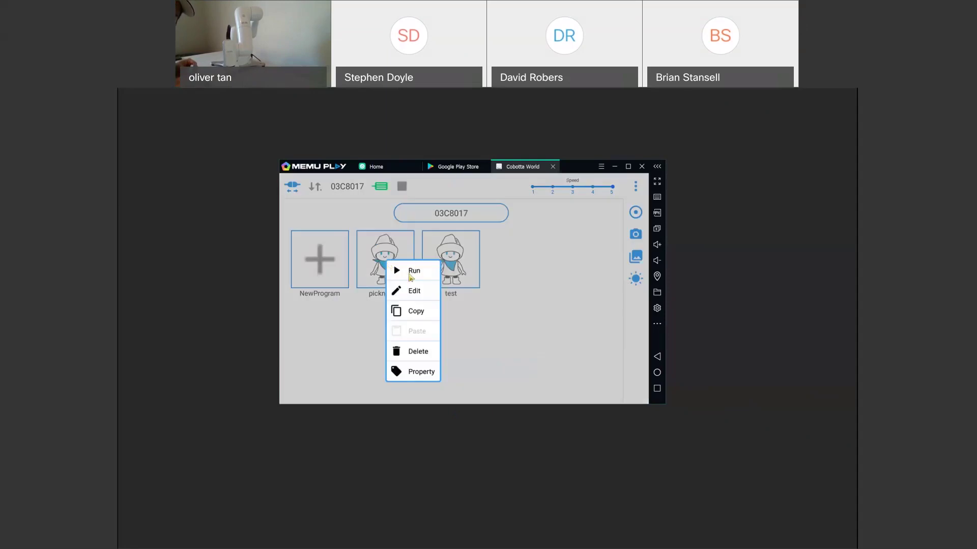
pyautogui.click(411, 273)
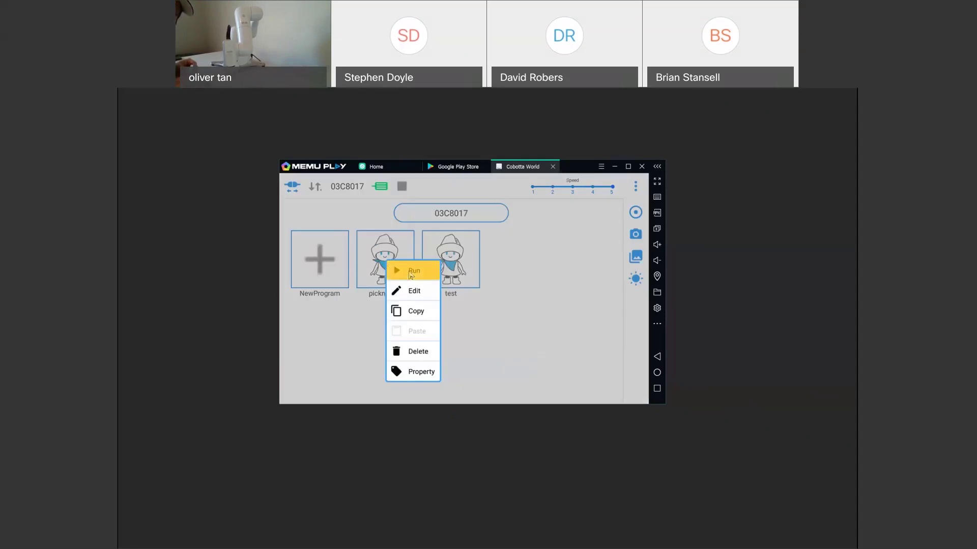
pyautogui.moveTo(555, 305); pyautogui.dragTo(432, 285)
pyautogui.click(552, 299)
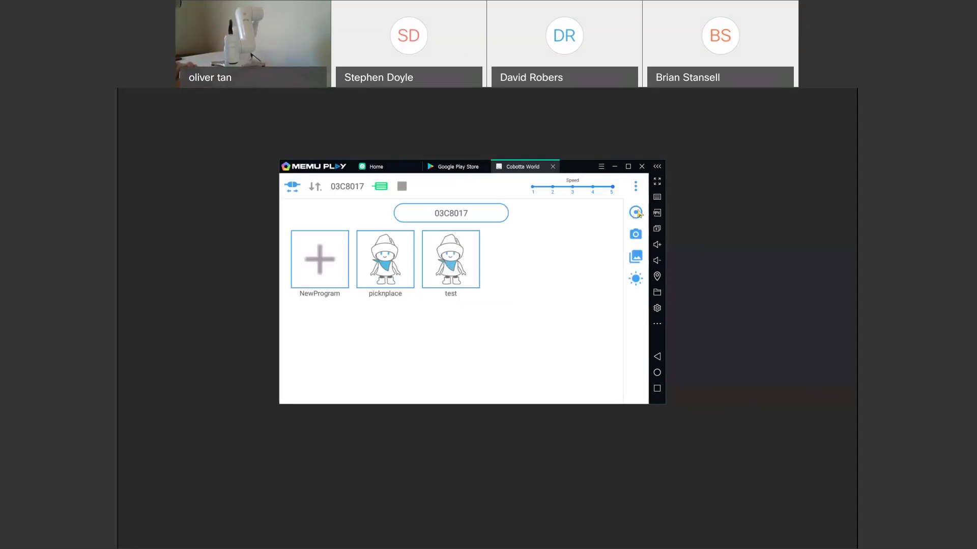
# Step: Switch the robot to the normal mode and run the picknplace program
pyautogui.click(637, 213)
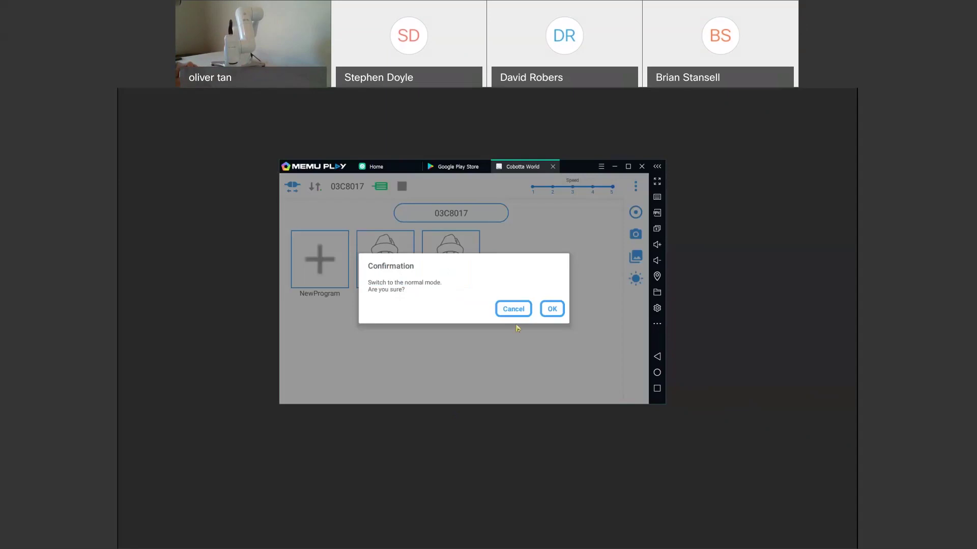
pyautogui.click(547, 312)
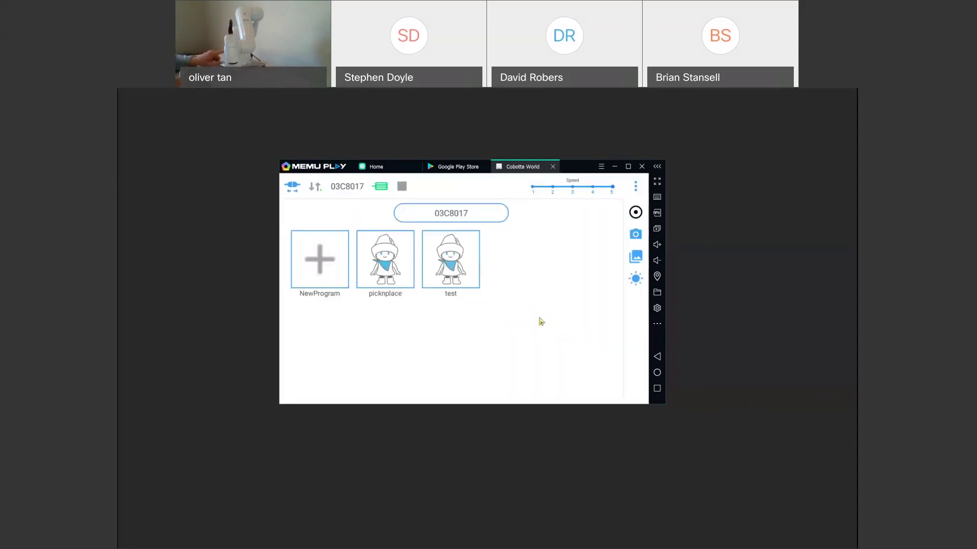
pyautogui.click(409, 270)
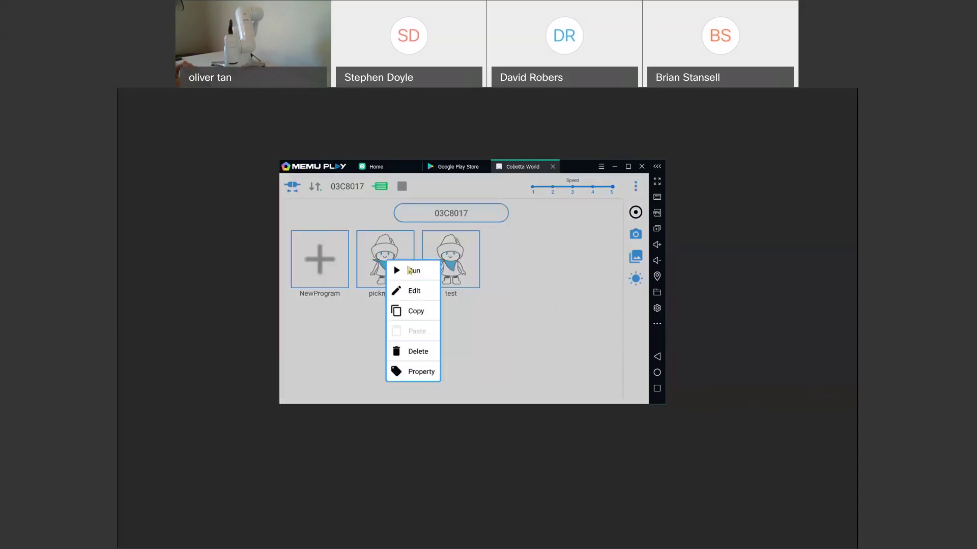
pyautogui.click(410, 270)
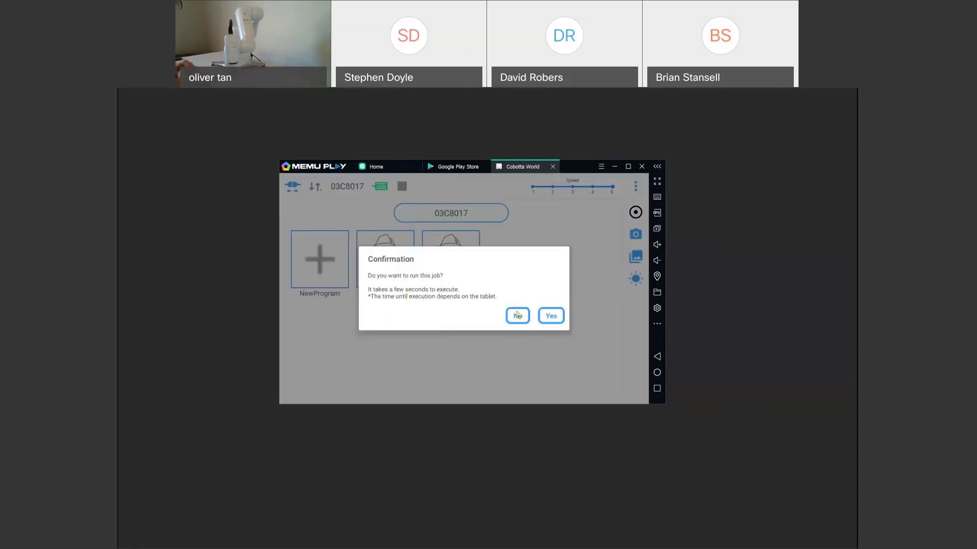
pyautogui.click(547, 319)
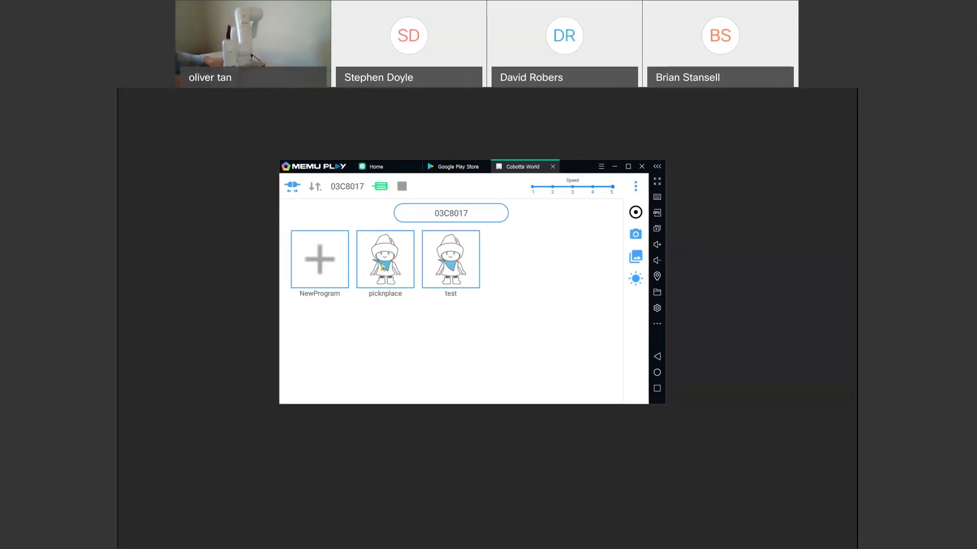
# Step: Reopen the picknplace program for editing and insert a Repeat flow item directly after Start
pyautogui.rightClick(383, 263)
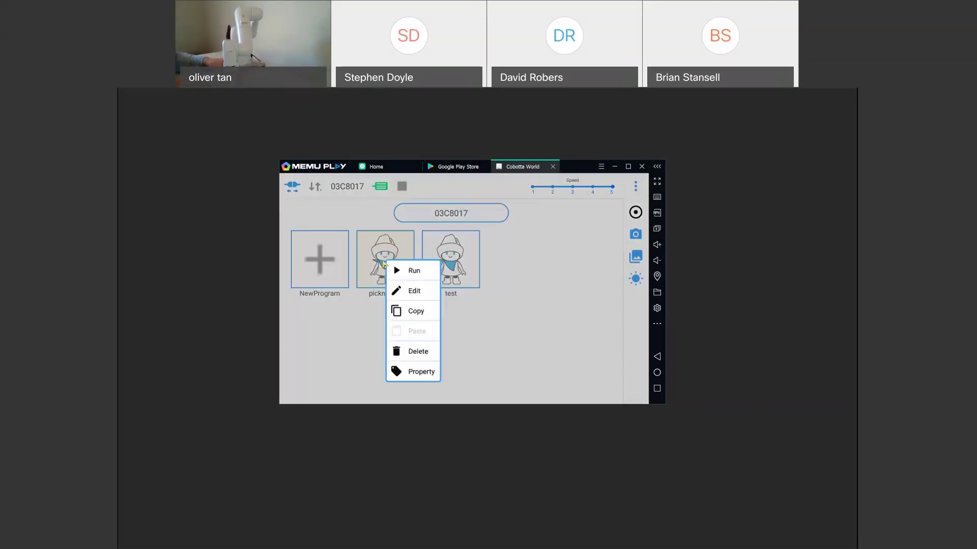
pyautogui.click(400, 292)
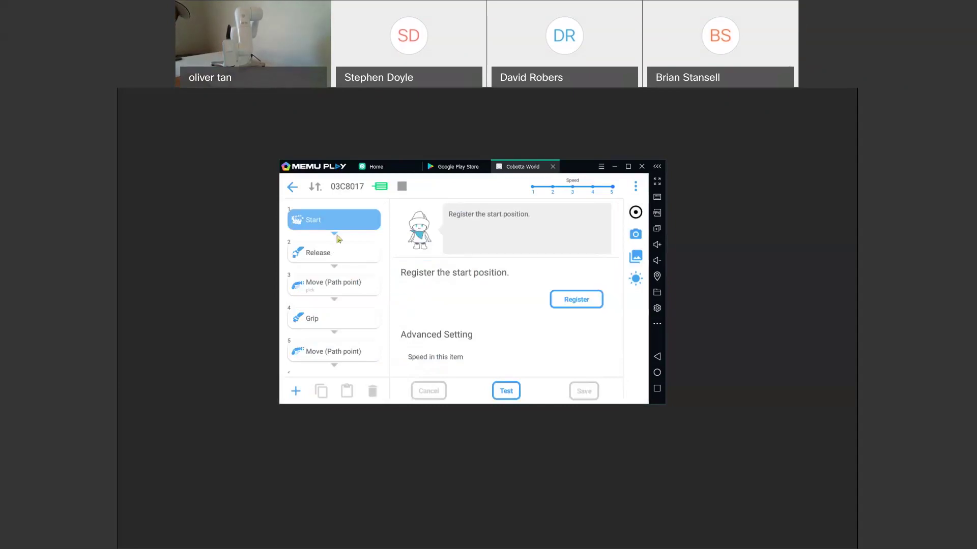
pyautogui.click(296, 392)
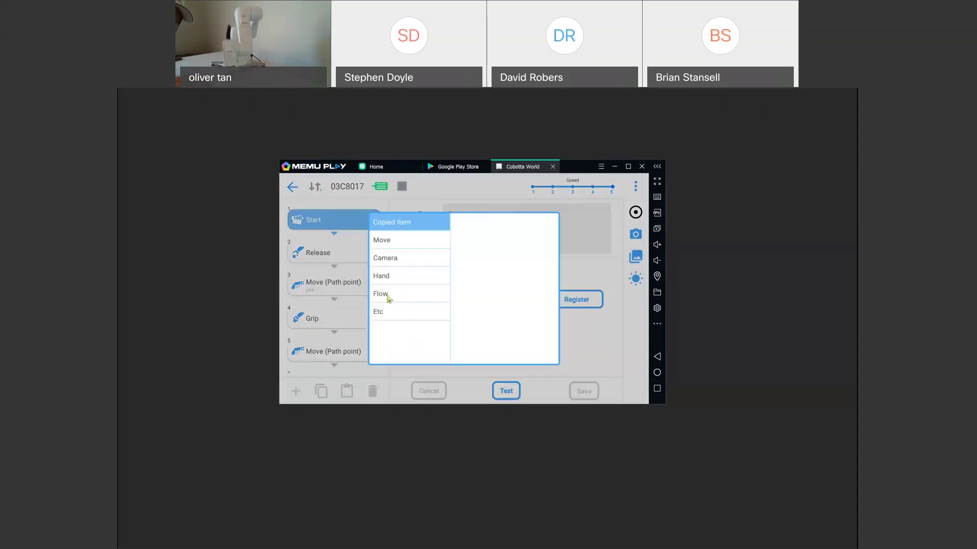
pyautogui.click(389, 298)
pyautogui.click(487, 246)
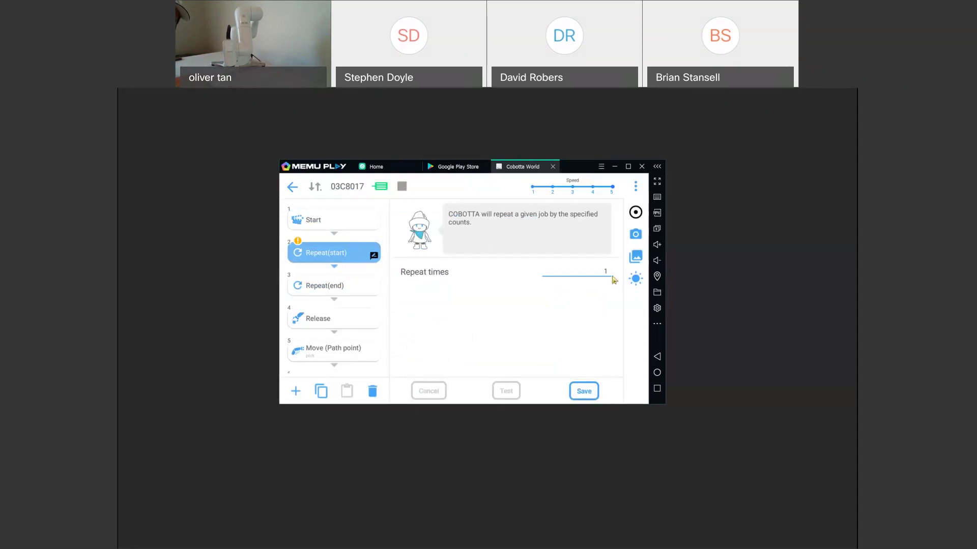
# Step: Set the Repeat(start) item's repeat times to 2 and save it
pyautogui.click(606, 272)
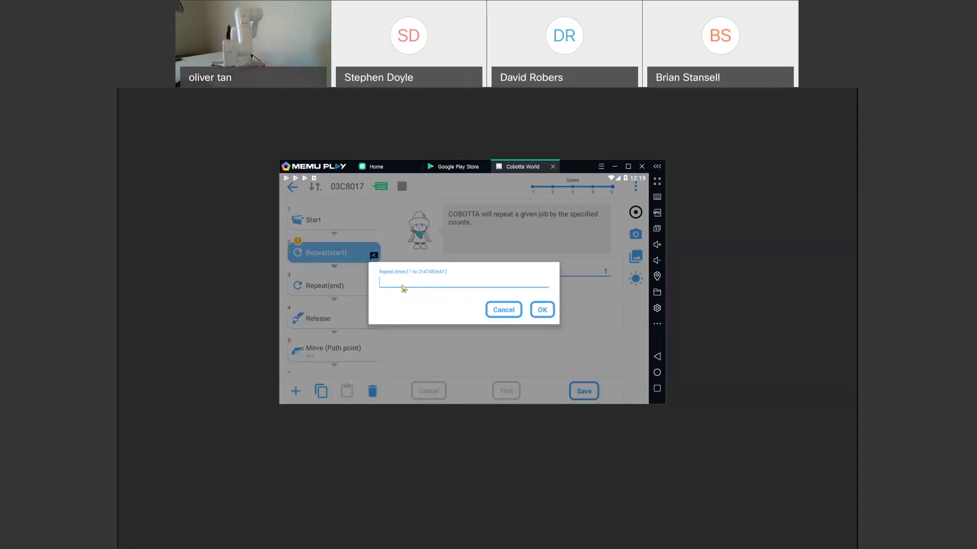
pyautogui.write('2')
pyautogui.click(543, 311)
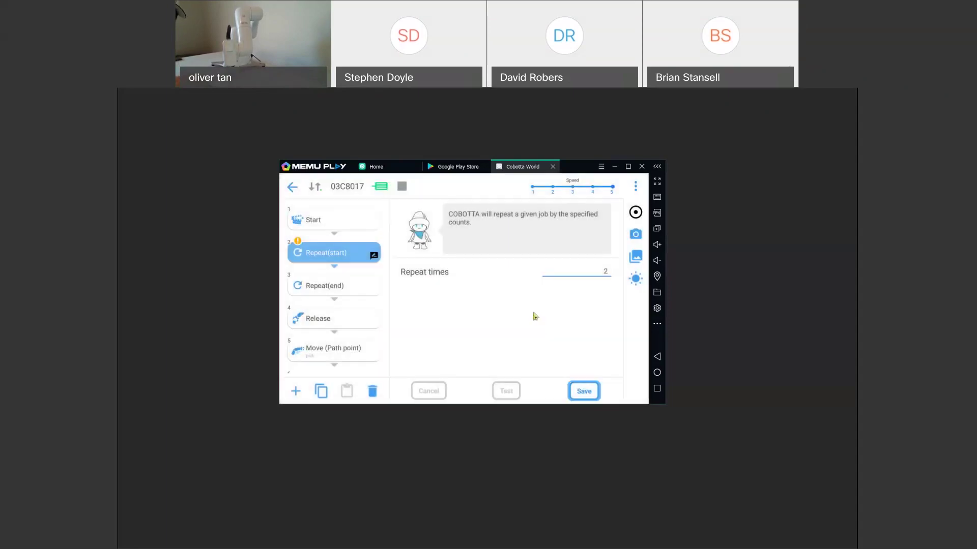
pyautogui.click(584, 391)
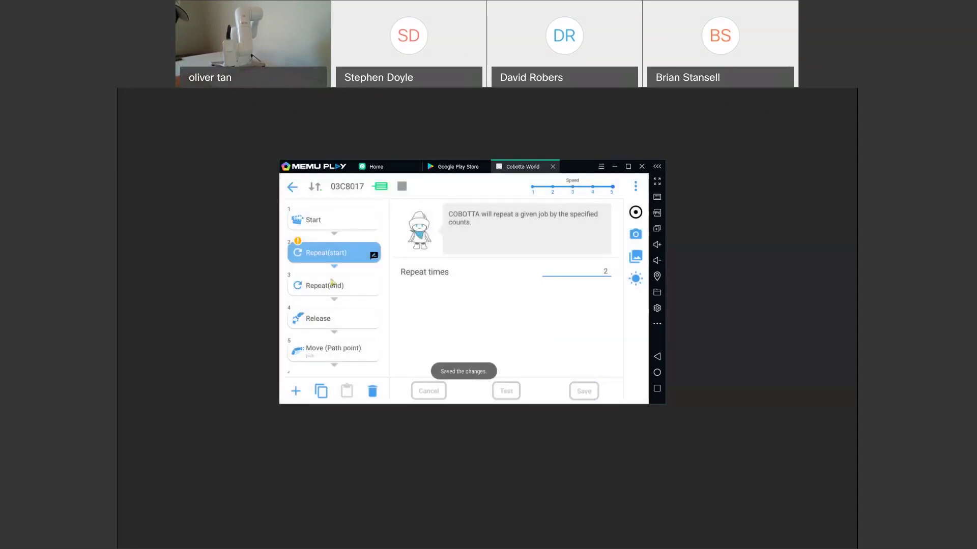
# Step: Reorder the program flow so that all Release, Move and Grip items sit inside the loop, with Repeat(end) directly before End
pyautogui.scroll(-3, 334, 275)
pyautogui.scroll(3, 335, 275)
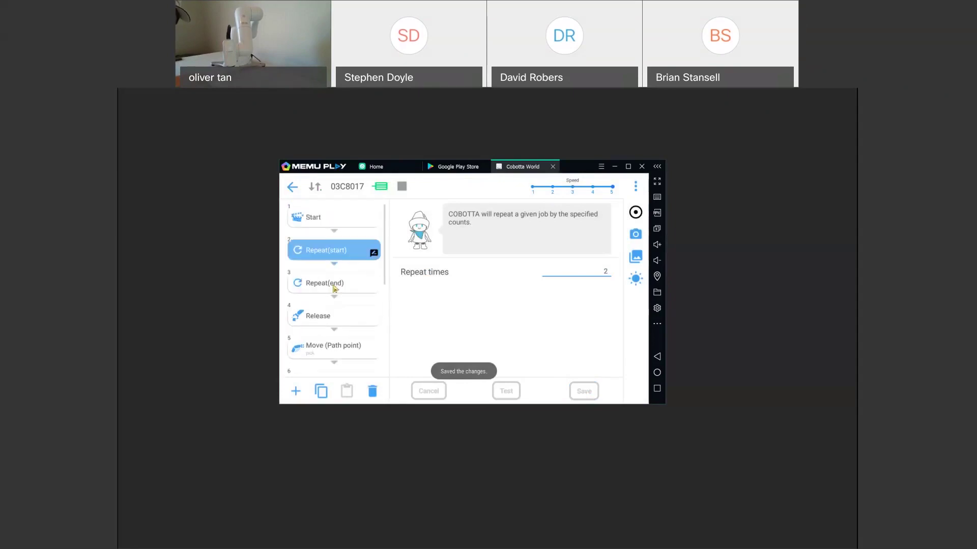
pyautogui.click(334, 289)
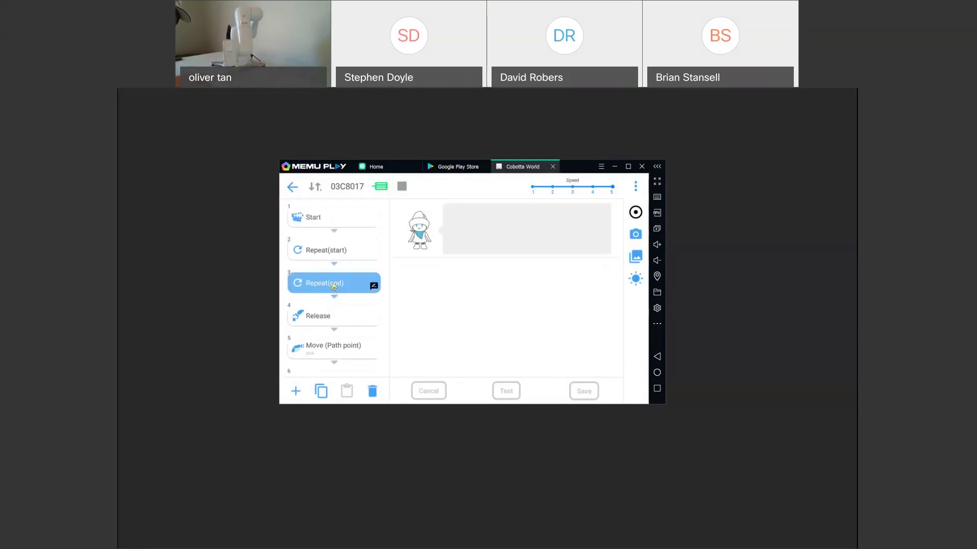
pyautogui.scroll(2, 334, 290)
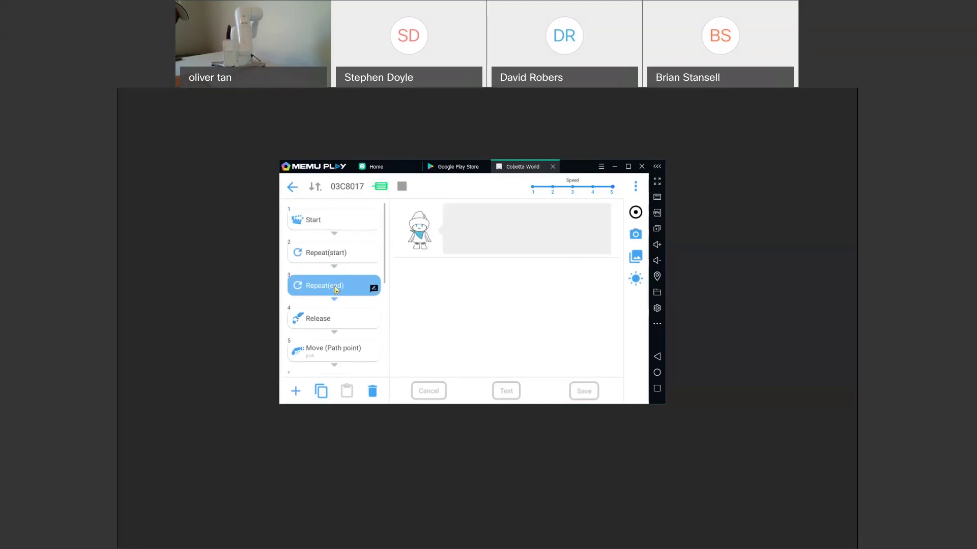
pyautogui.click(332, 320)
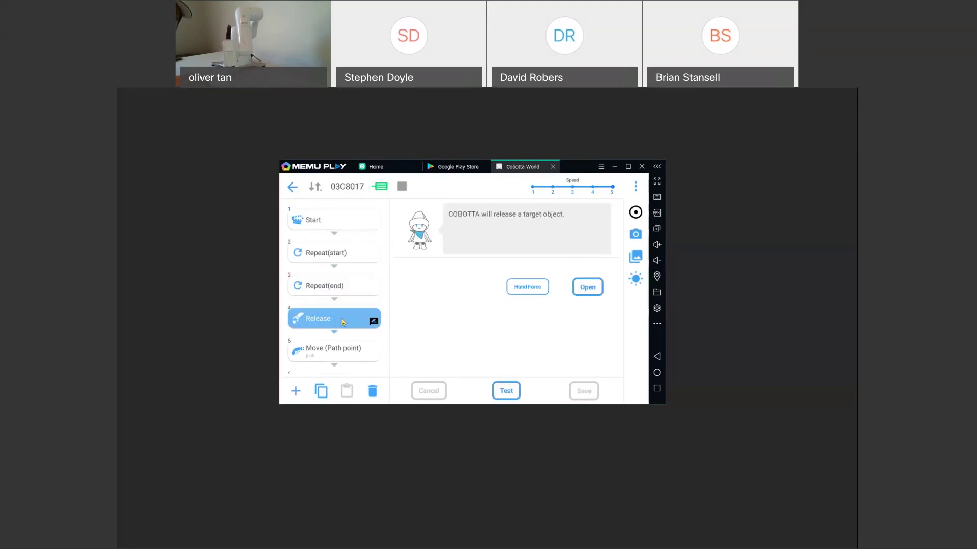
pyautogui.moveTo(343, 322); pyautogui.dragTo(339, 283)
pyautogui.moveTo(336, 356); pyautogui.dragTo(337, 290)
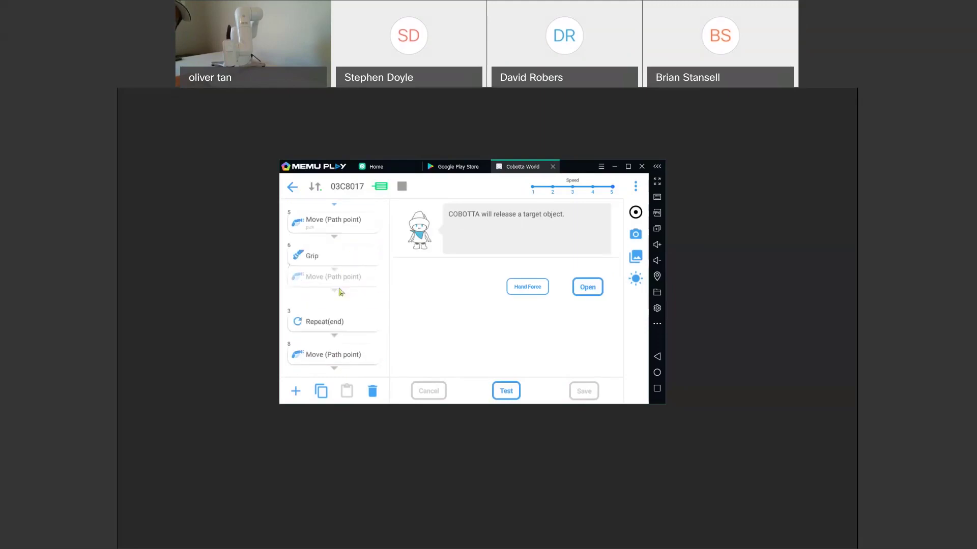
pyautogui.moveTo(330, 359); pyautogui.dragTo(357, 270)
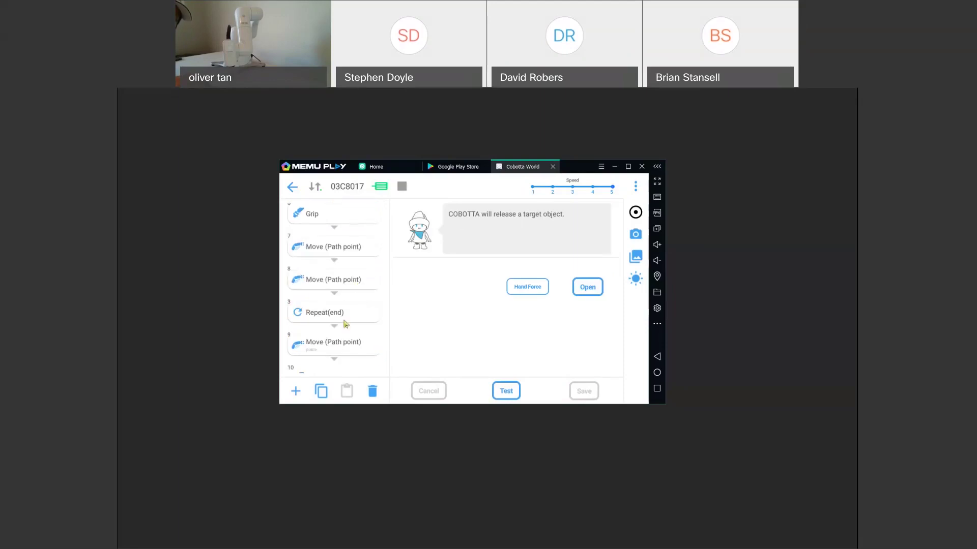
pyautogui.moveTo(341, 348); pyautogui.dragTo(344, 285)
pyautogui.scroll(-2, 349, 312)
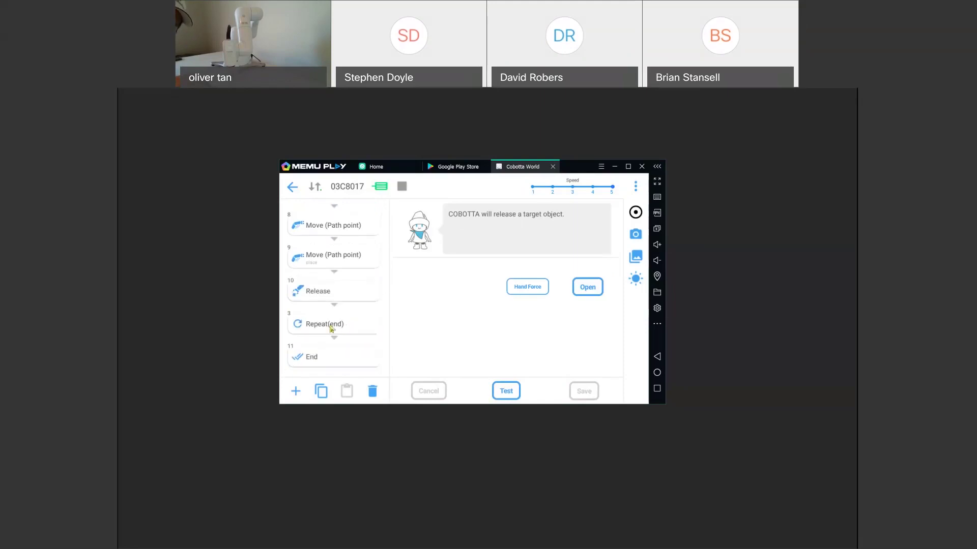
# Step: Check the items inside the repeat loop, return to the program list and run the picknplace program
pyautogui.scroll(7, 328, 329)
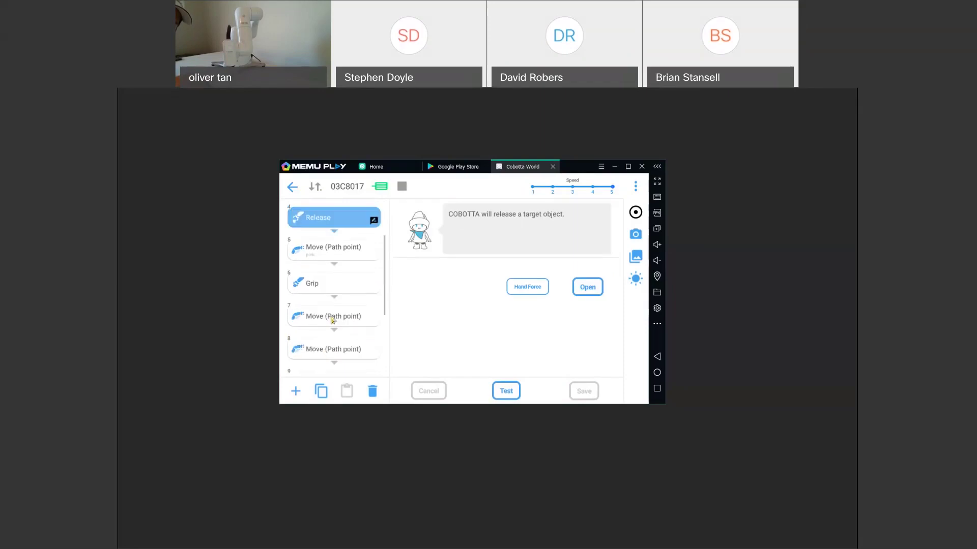
pyautogui.scroll(1, 336, 272)
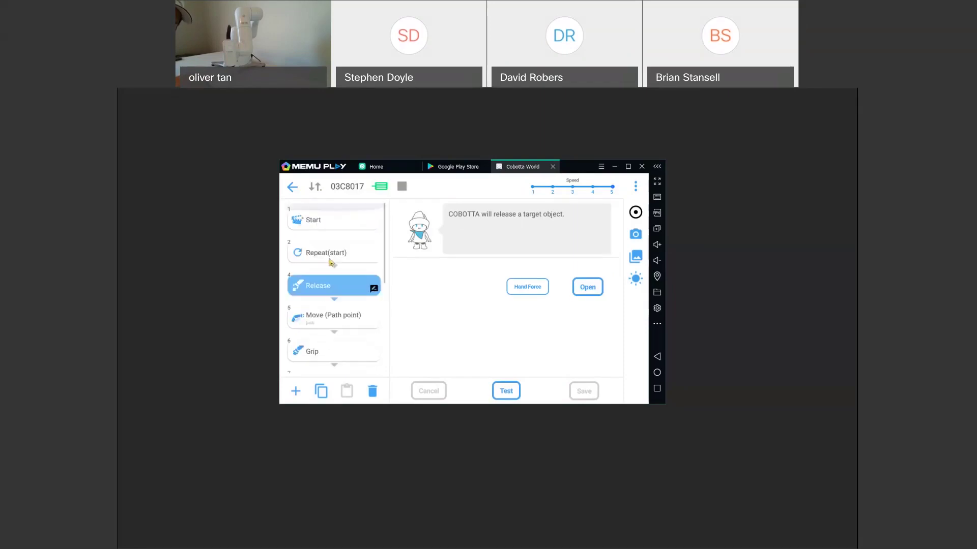
pyautogui.scroll(-5, 337, 275)
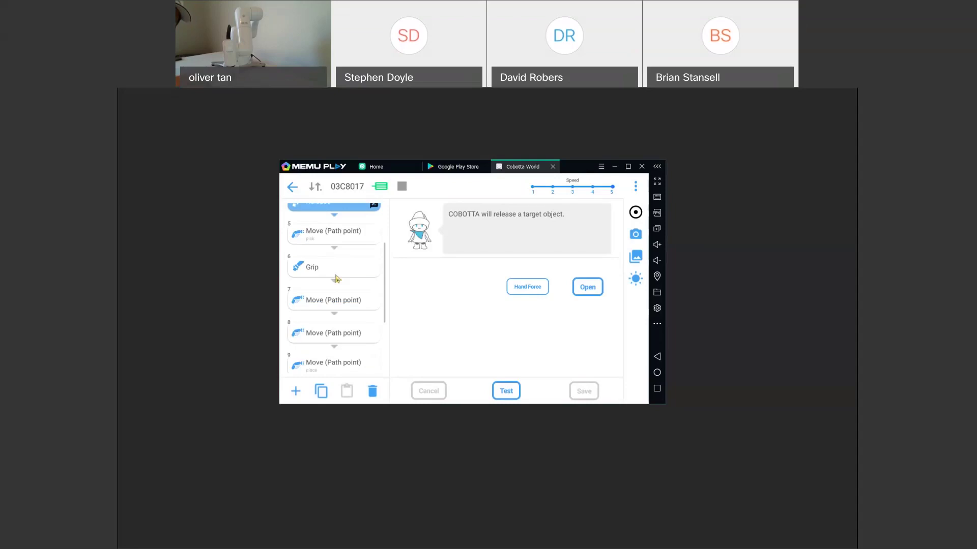
pyautogui.scroll(5, 336, 275)
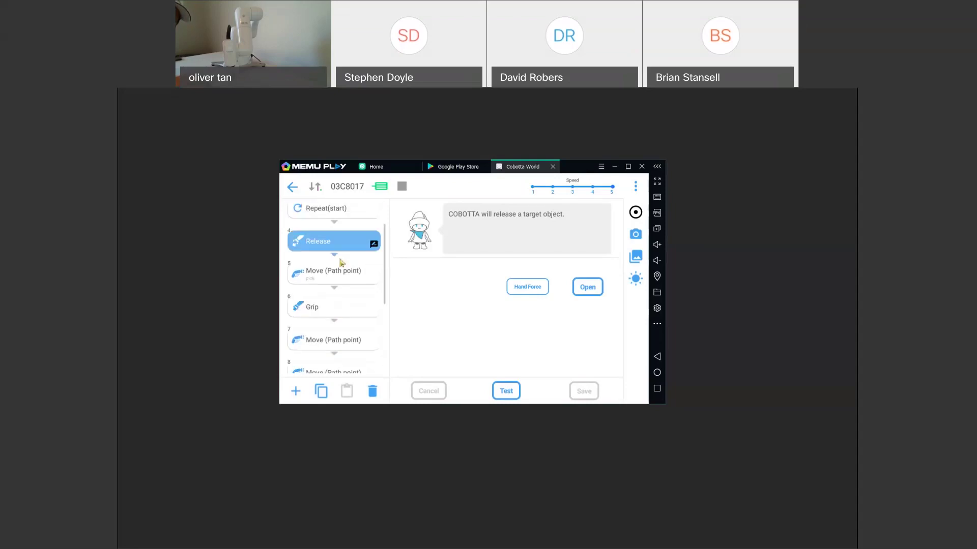
pyautogui.click(333, 252)
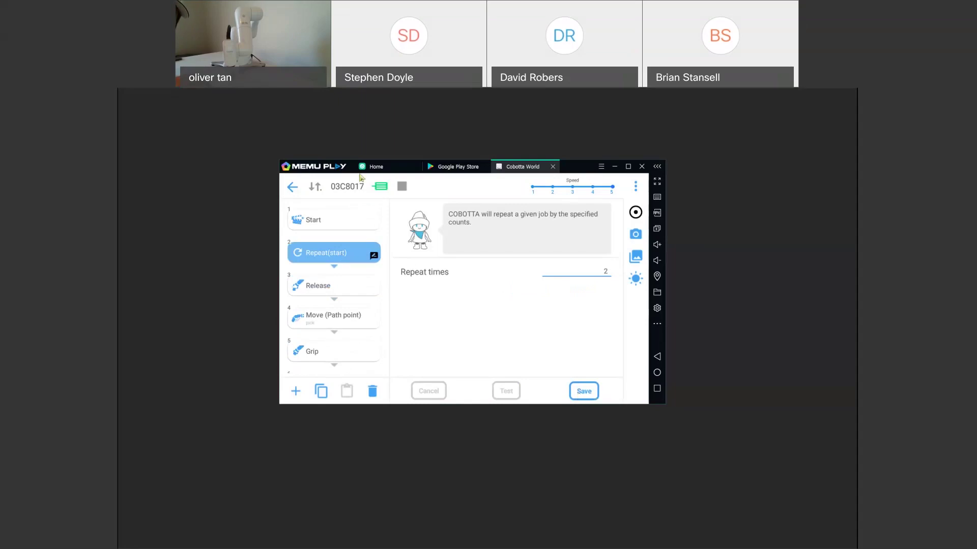
pyautogui.click(298, 191)
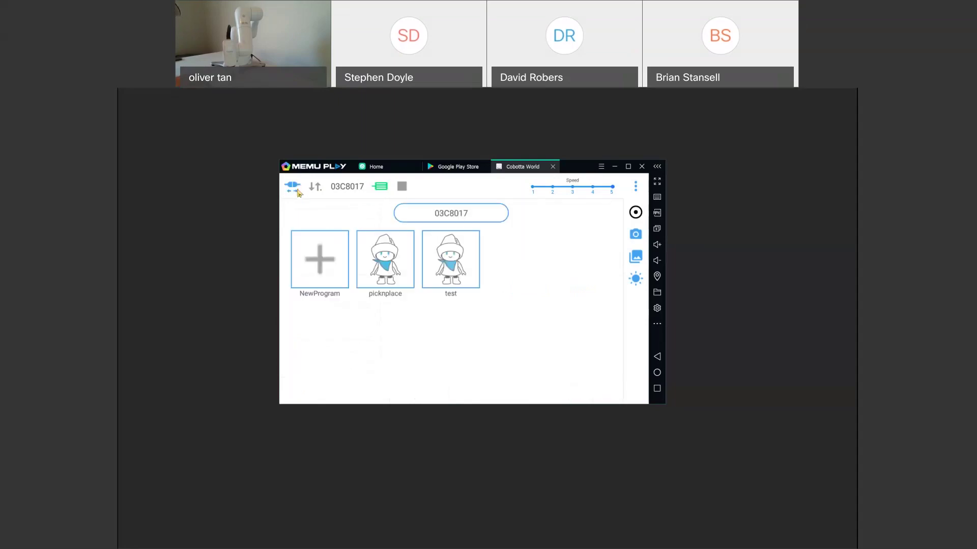
pyautogui.click(397, 275)
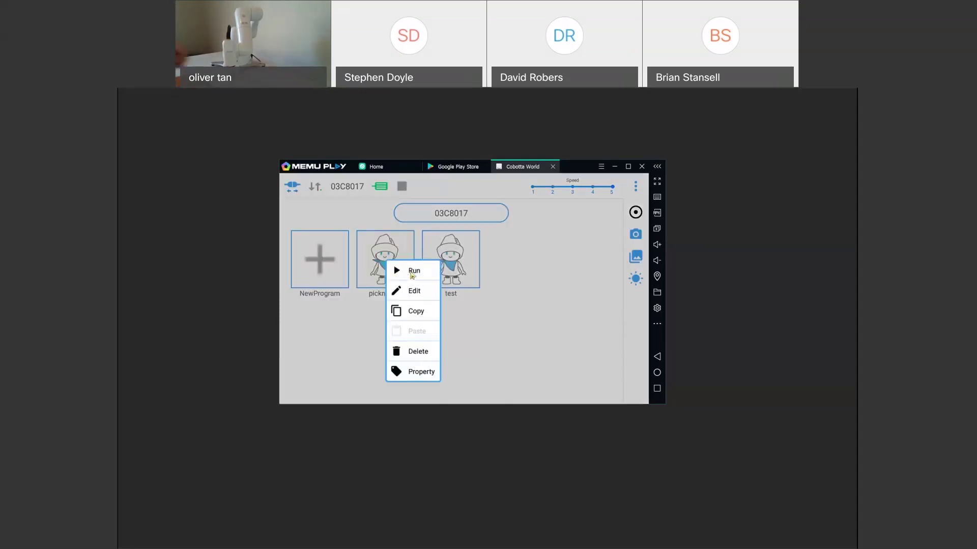
pyautogui.click(412, 272)
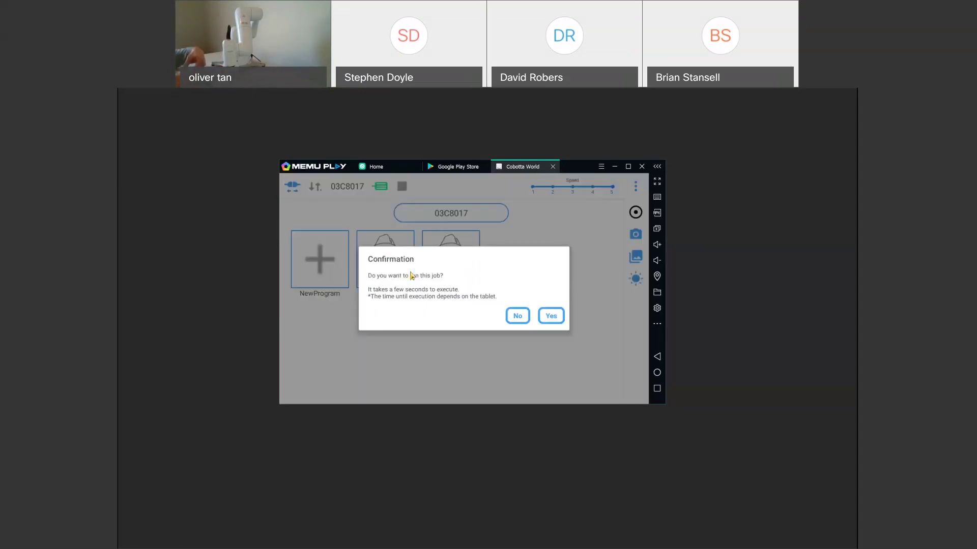
pyautogui.click(551, 317)
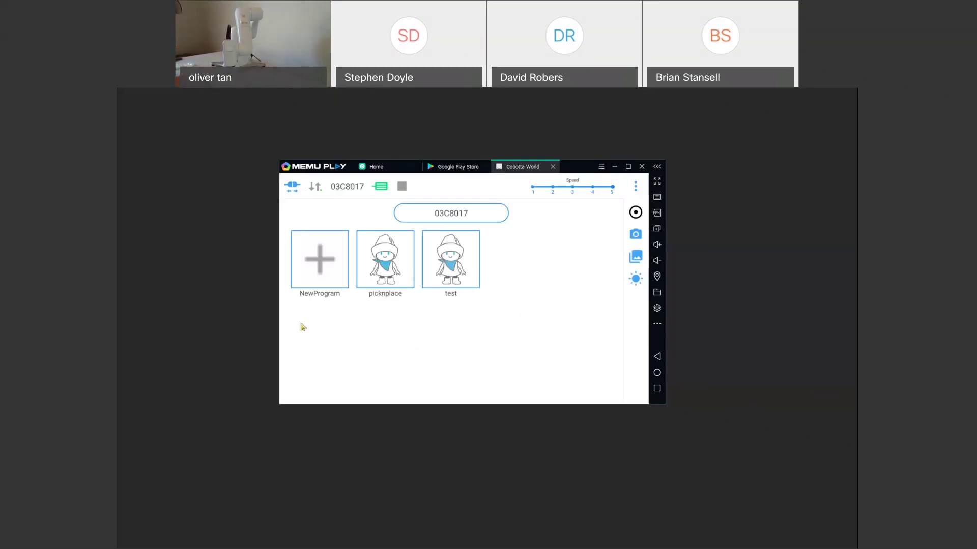
# Step: Reopen the picknplace program for editing and paste a copy of Move (Path point) item 7 directly after the final Release
pyautogui.rightClick(385, 280)
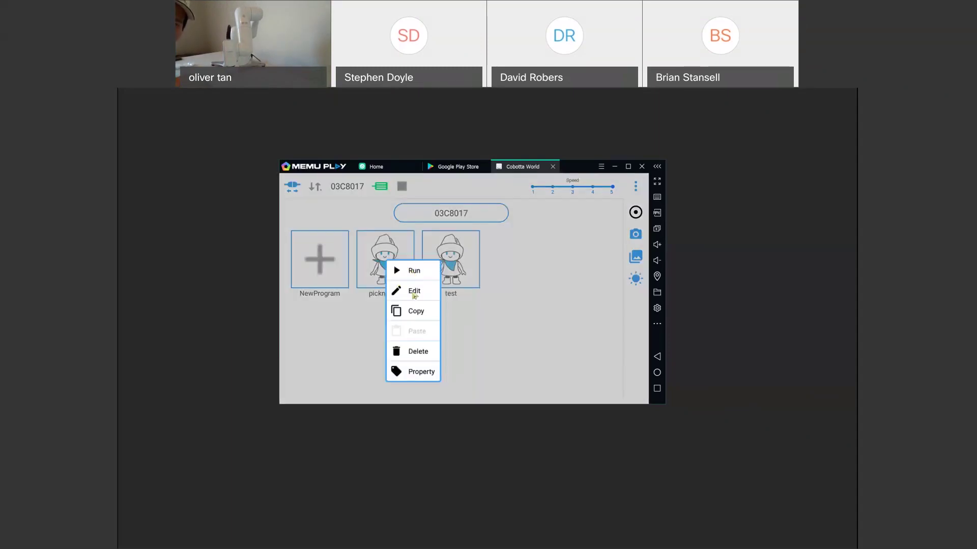
pyautogui.click(414, 294)
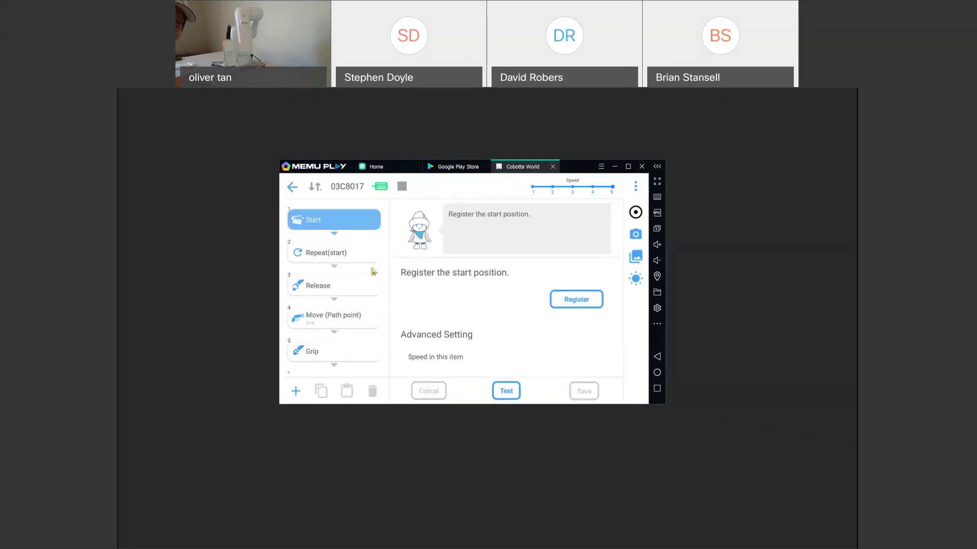
pyautogui.scroll(-3, 373, 272)
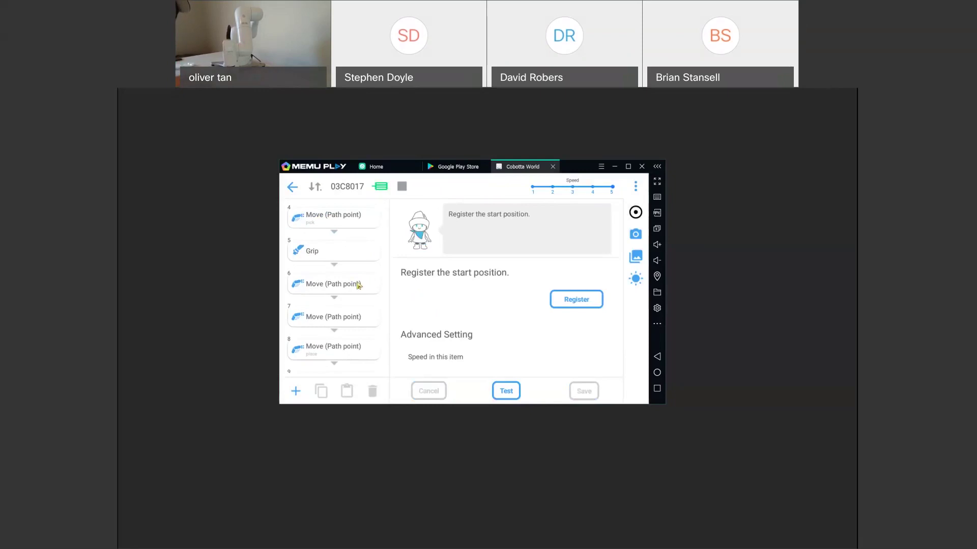
pyautogui.scroll(-3, 338, 328)
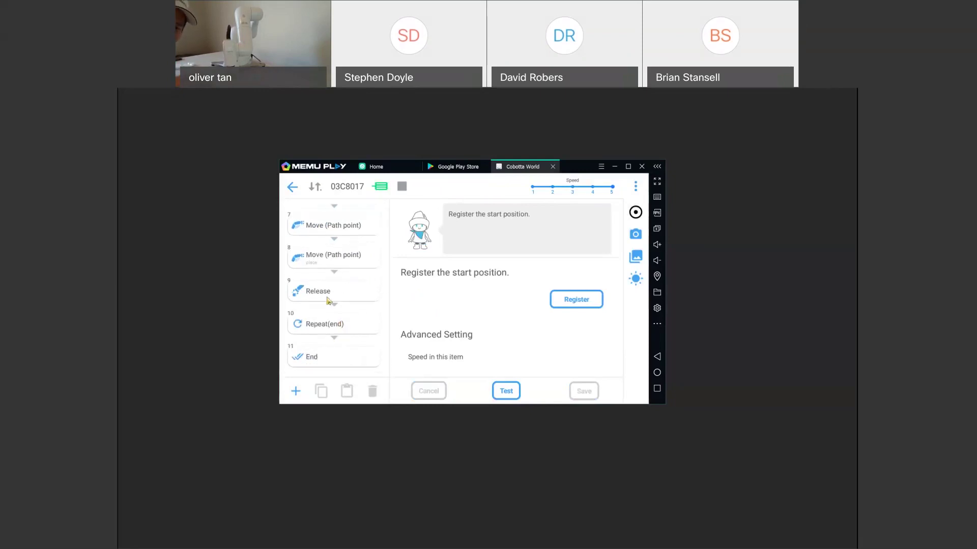
pyautogui.scroll(2, 338, 291)
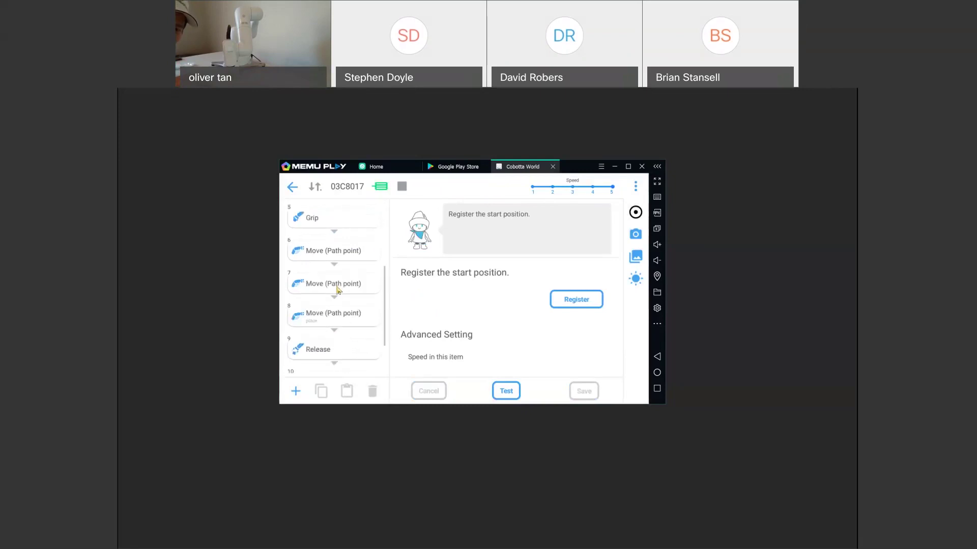
pyautogui.scroll(-2, 345, 321)
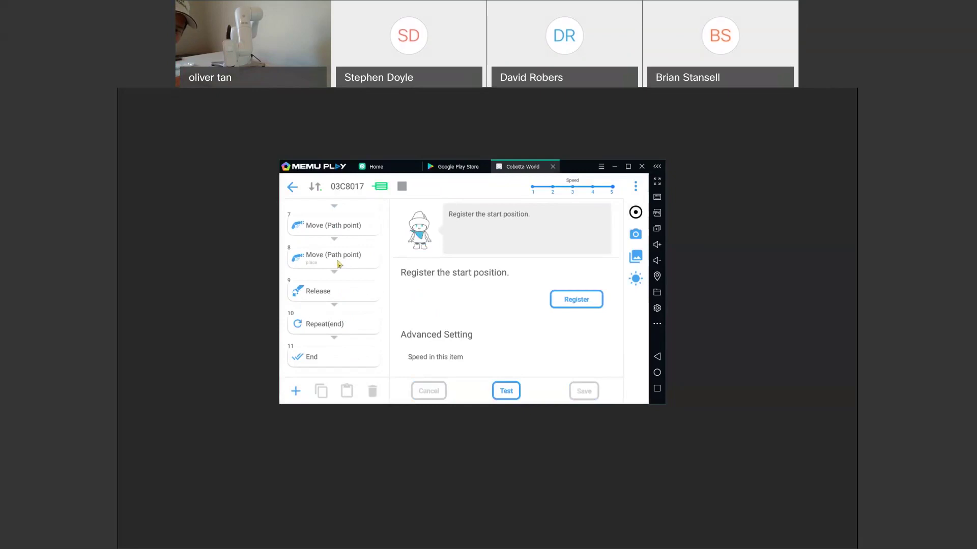
pyautogui.click(346, 230)
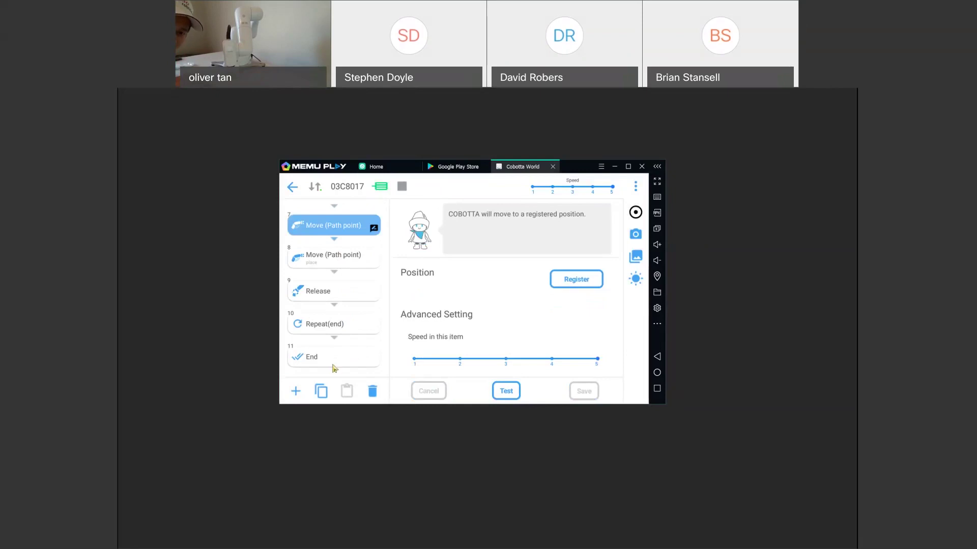
pyautogui.click(322, 391)
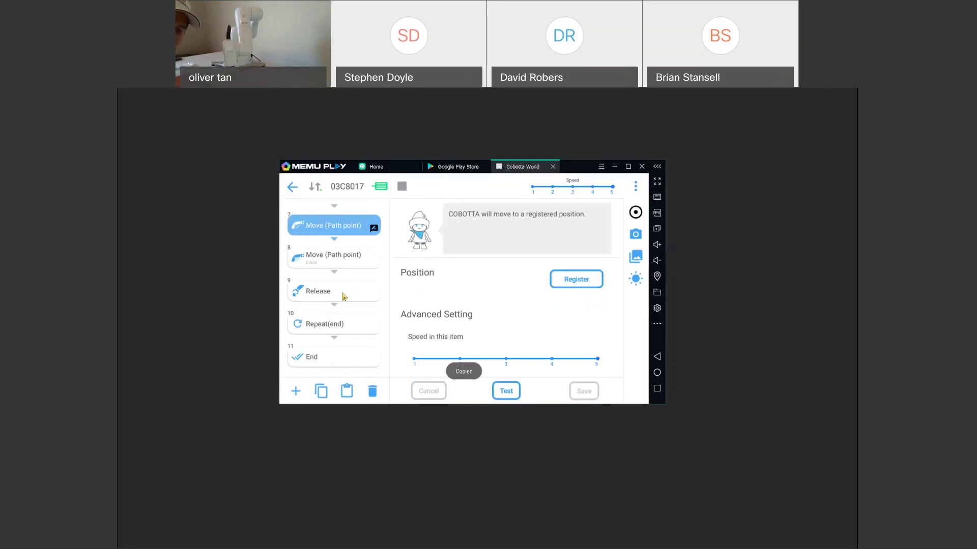
pyautogui.click(345, 299)
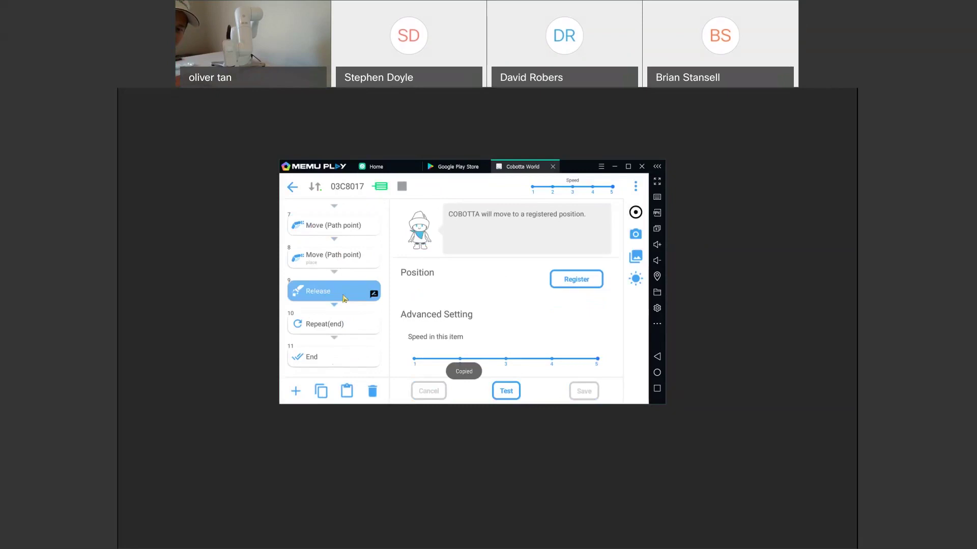
pyautogui.click(347, 391)
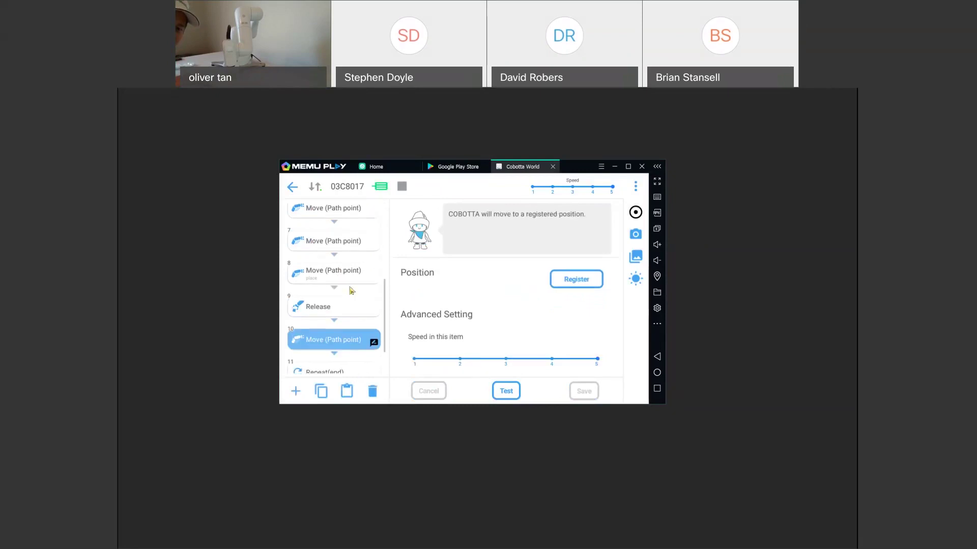
# Step: Copy Move (Path point) item 6 and paste it directly after the Move (Path point) item 10
pyautogui.scroll(2, 351, 291)
pyautogui.click(342, 254)
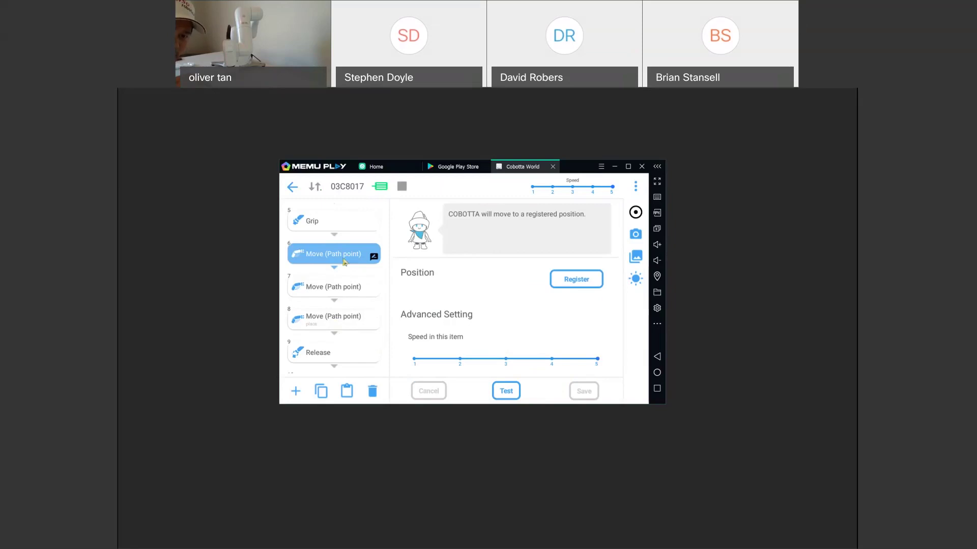
pyautogui.click(322, 395)
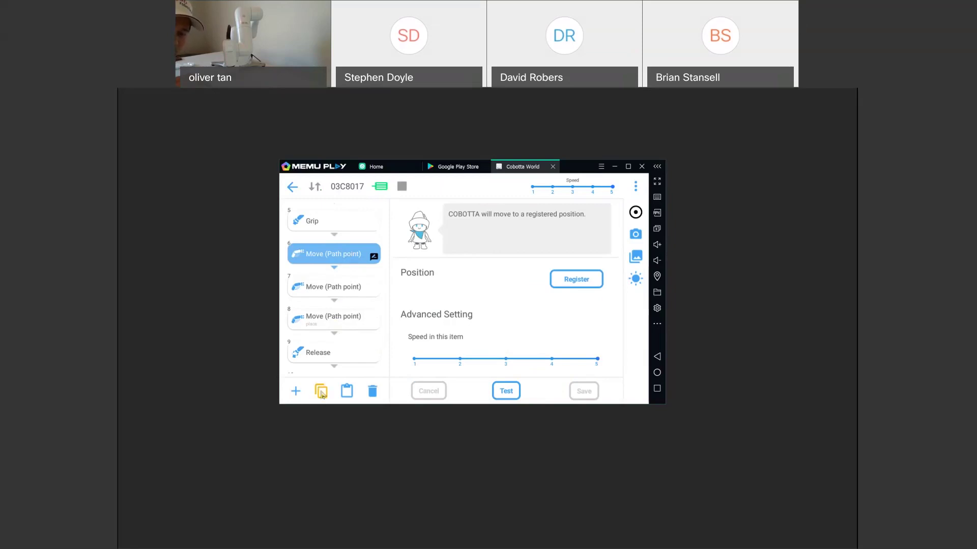
pyautogui.scroll(-4, 350, 299)
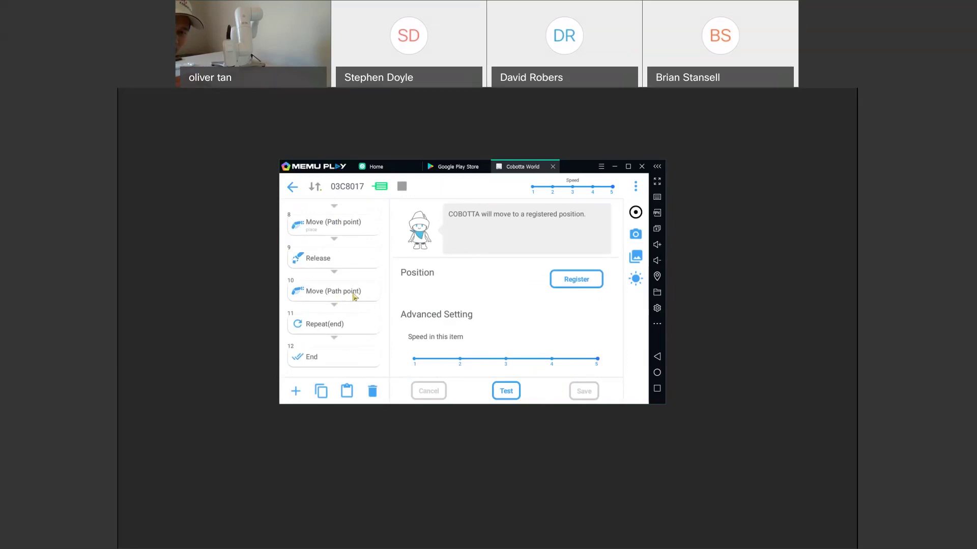
pyautogui.click(360, 297)
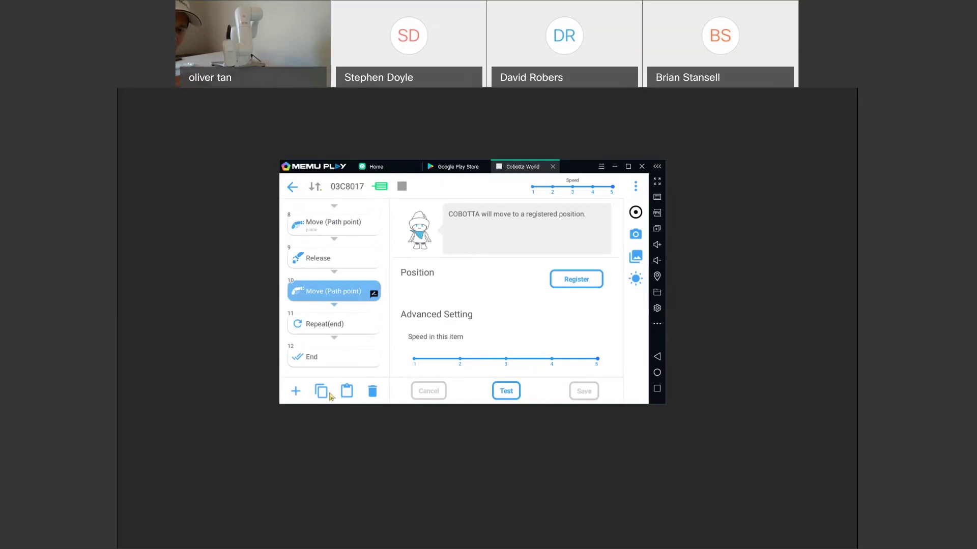
pyautogui.click(346, 392)
# Step: Review the order of the items in the edited flow and return to the program list
pyautogui.scroll(3, 350, 320)
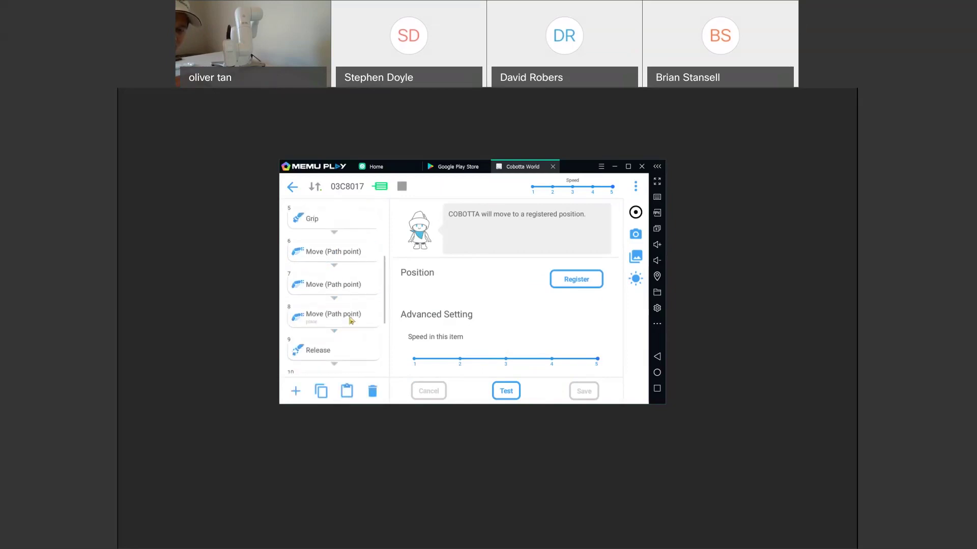
pyautogui.scroll(3, 351, 320)
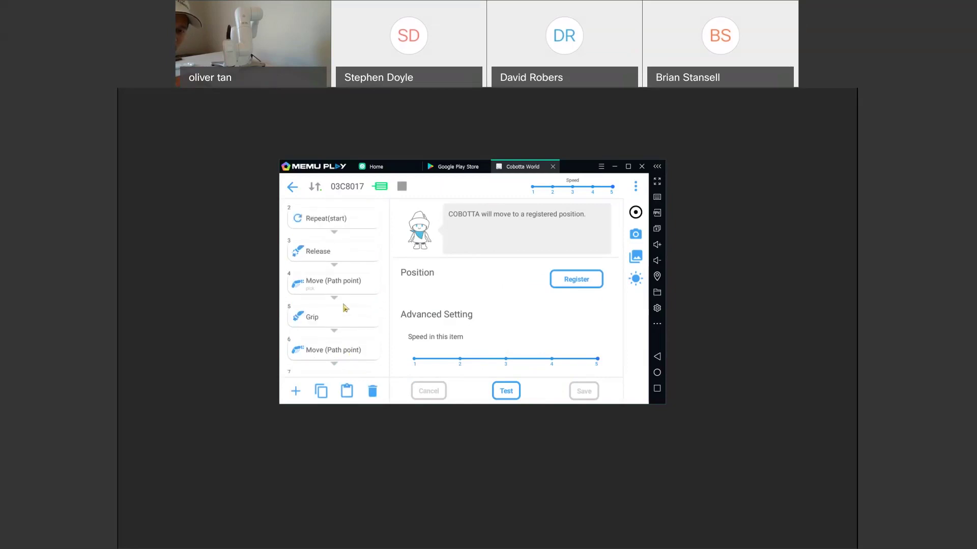
pyautogui.scroll(-3, 346, 308)
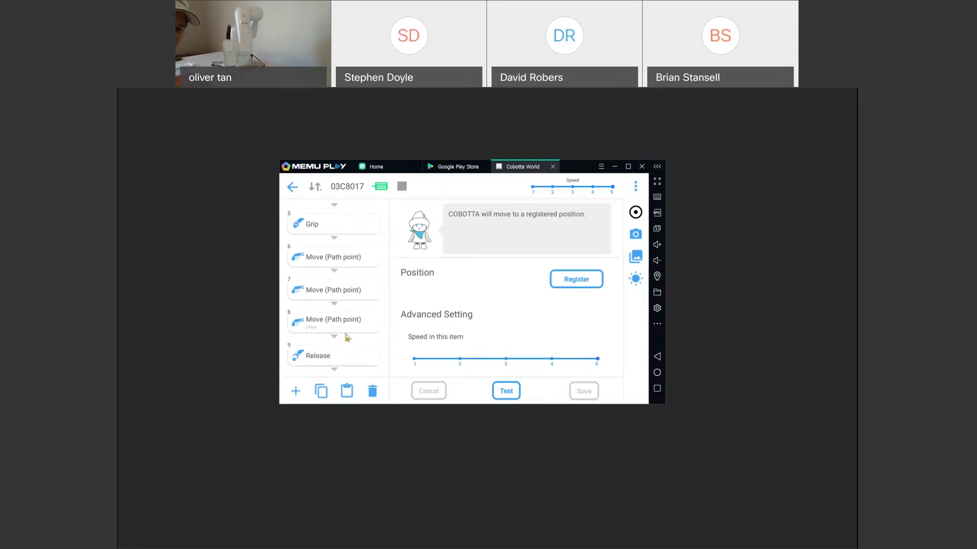
pyautogui.scroll(3, 347, 337)
pyautogui.scroll(-3, 347, 337)
pyautogui.scroll(3, 347, 337)
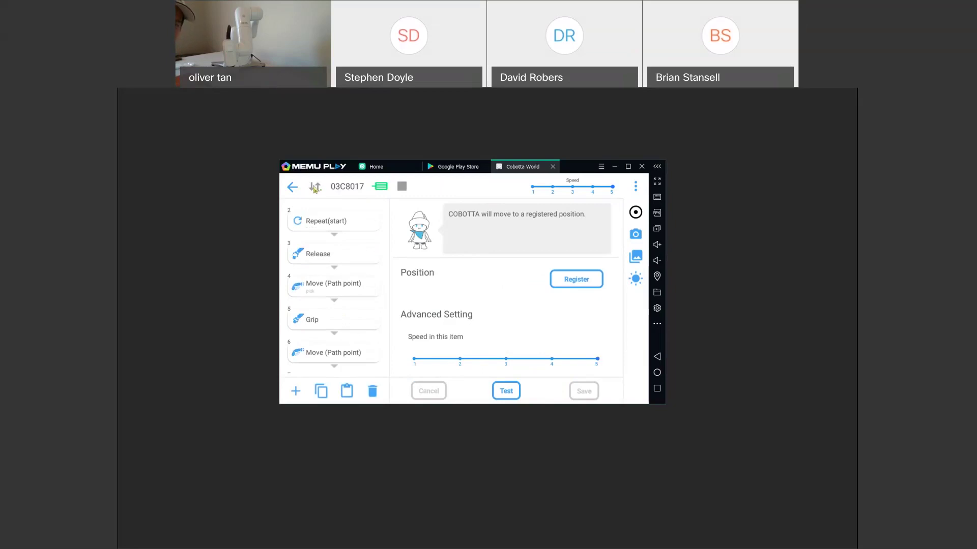
pyautogui.click(295, 191)
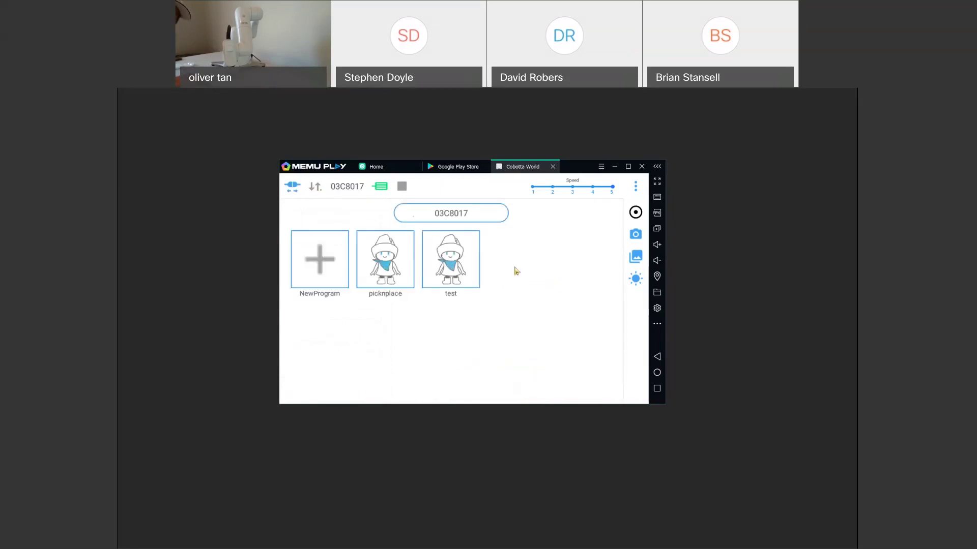
# Step: Run the picknplace program on the robot and dismiss its execution dialog
pyautogui.click(386, 279)
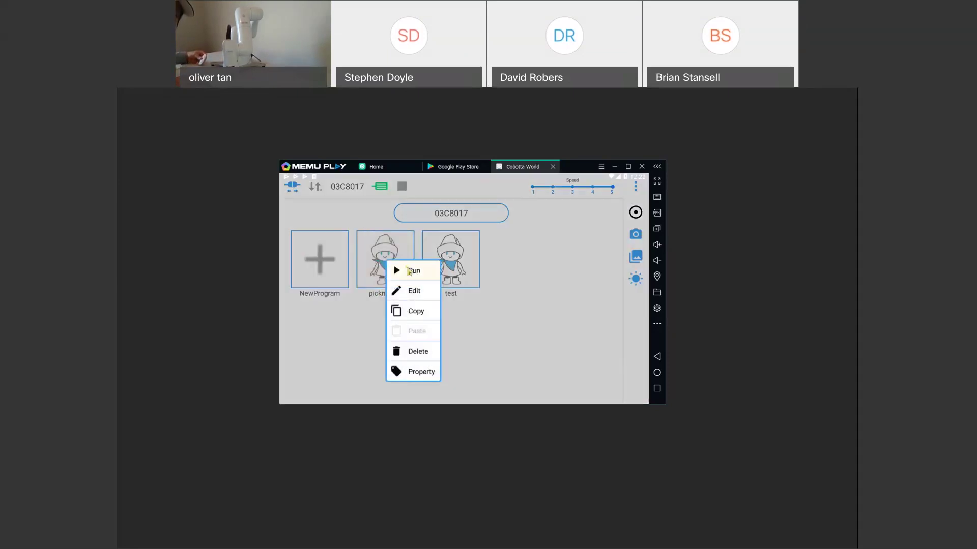
pyautogui.click(409, 271)
pyautogui.click(550, 318)
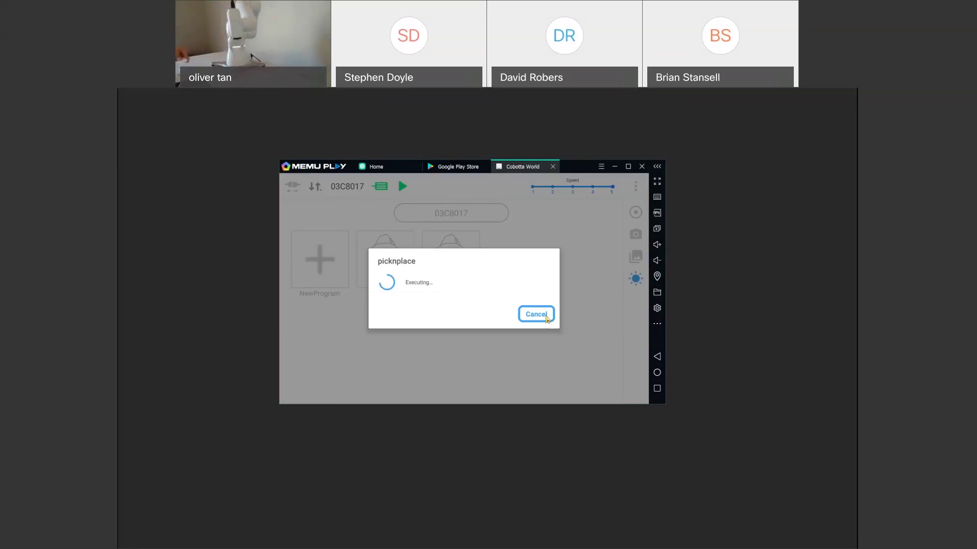
pyautogui.click(546, 317)
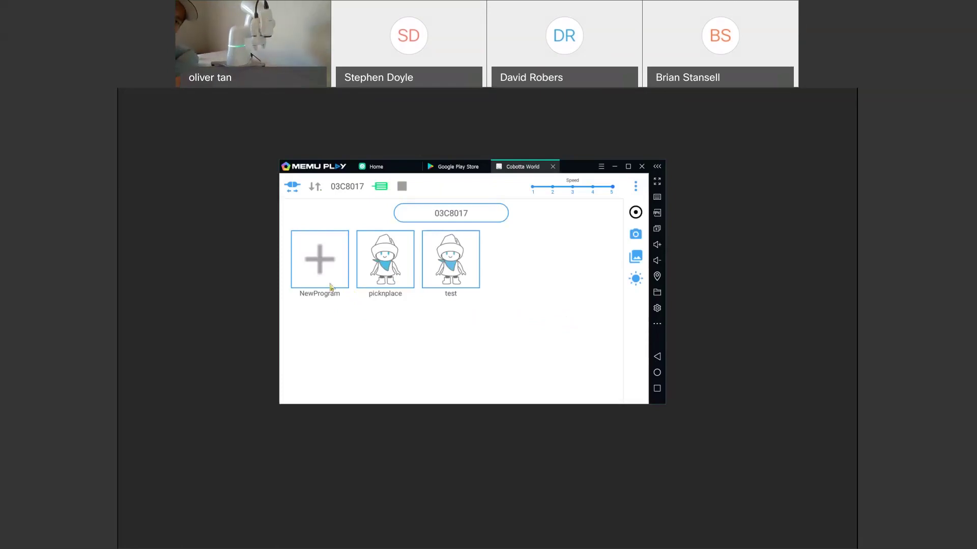
pyautogui.click(457, 276)
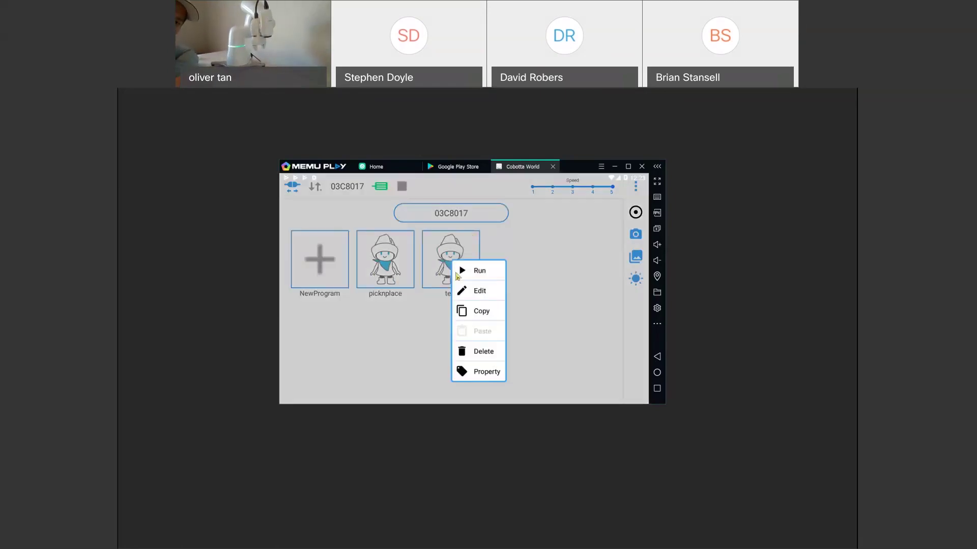
pyautogui.click(473, 291)
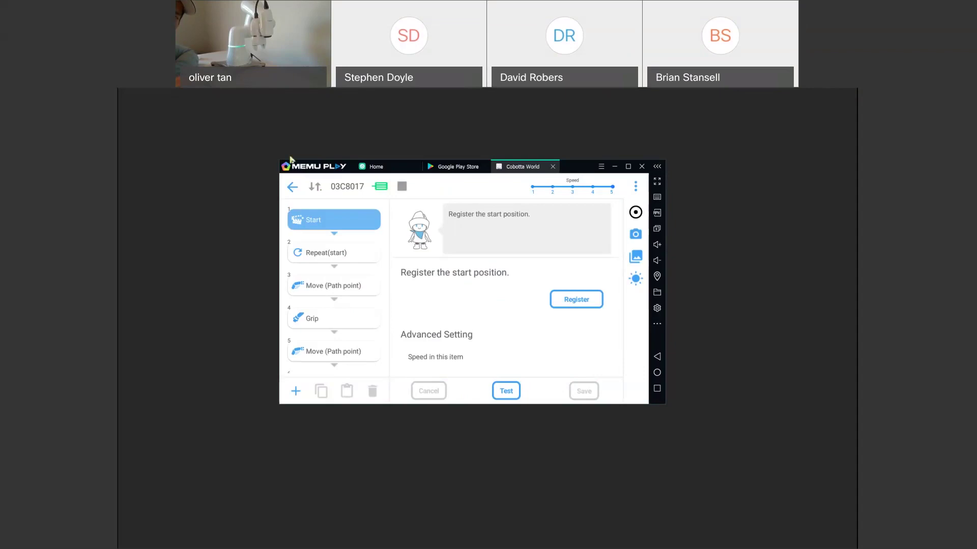
pyautogui.click(293, 187)
# Step: Create a new program with the job name "record"
pyautogui.rightClick(321, 262)
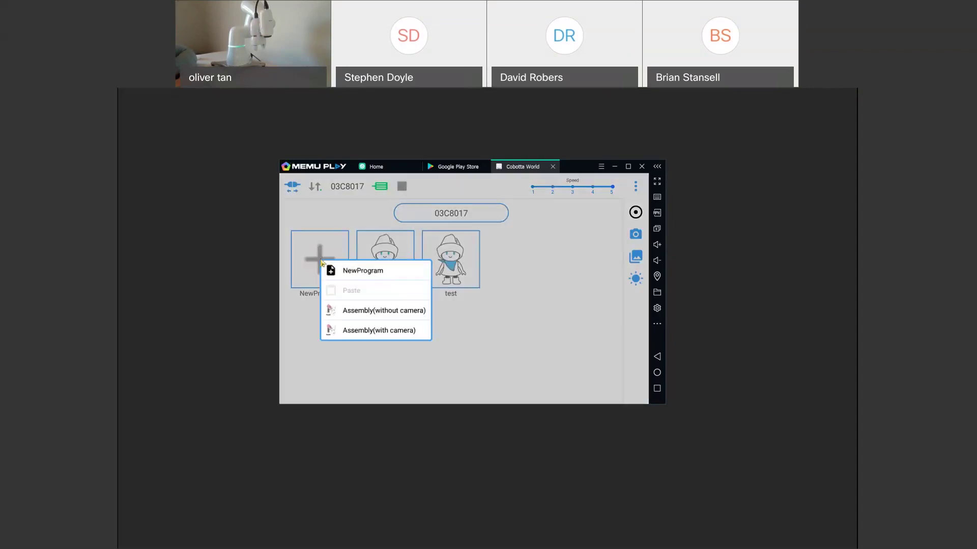
pyautogui.click(364, 274)
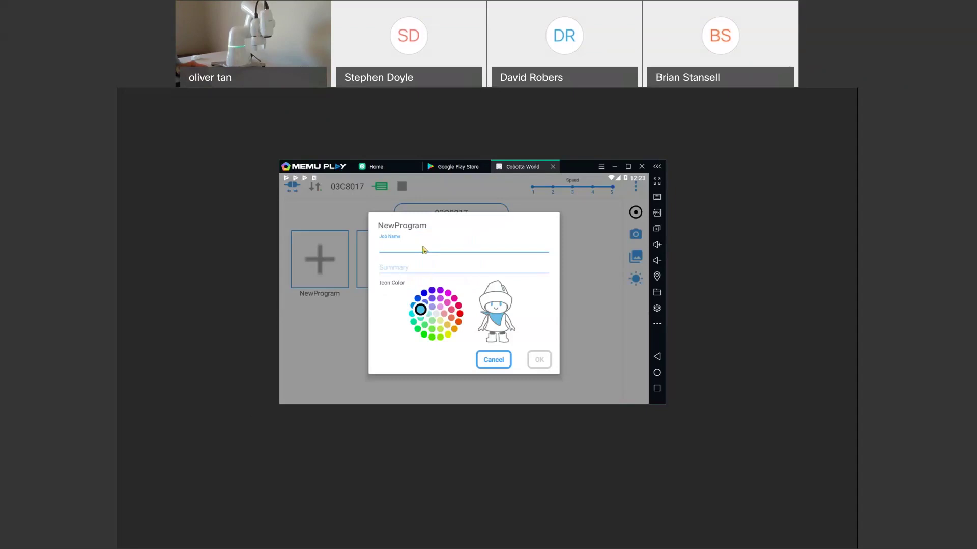
pyautogui.write('record')
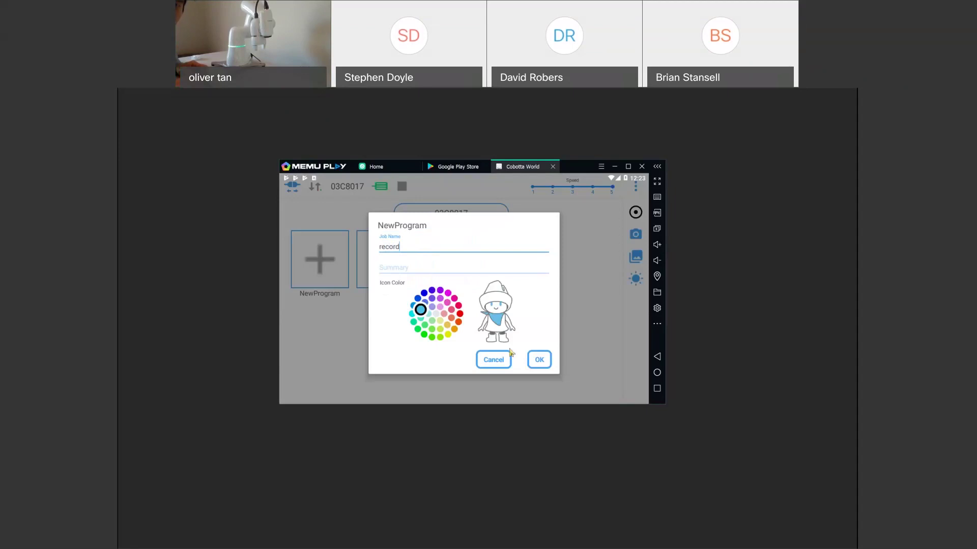
pyautogui.click(541, 361)
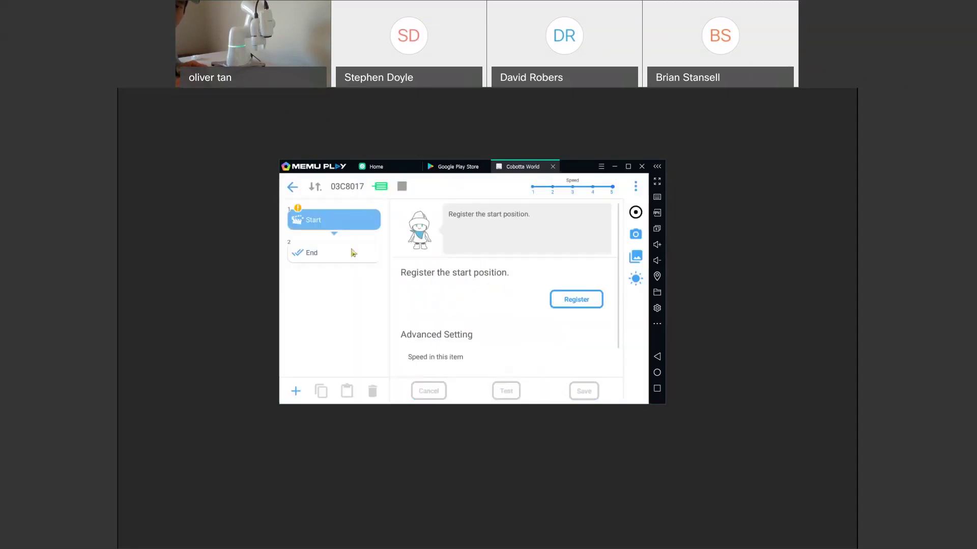
# Step: Switch the robot to the direct preparation state, register its current pose as the start position and save the Start item
pyautogui.click(577, 306)
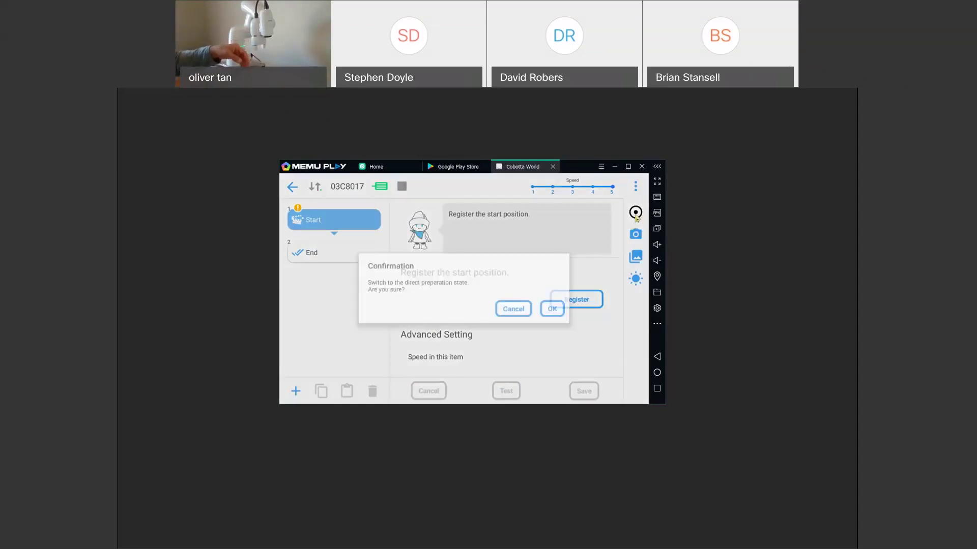
pyautogui.click(520, 308)
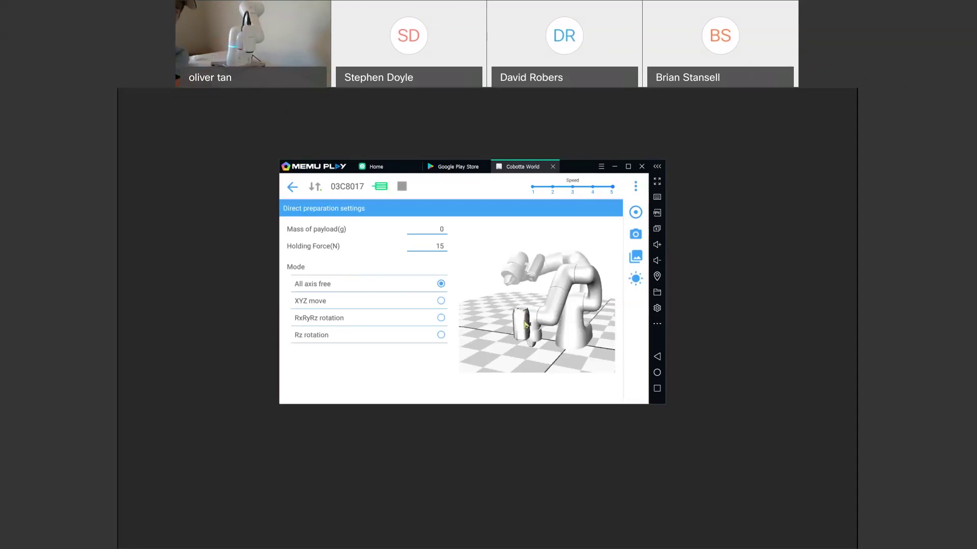
pyautogui.click(292, 187)
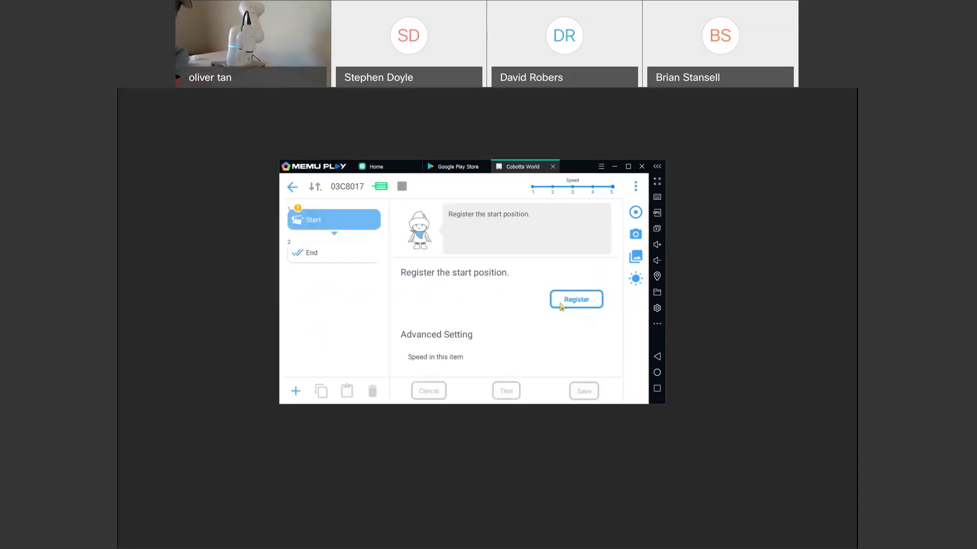
pyautogui.click(580, 301)
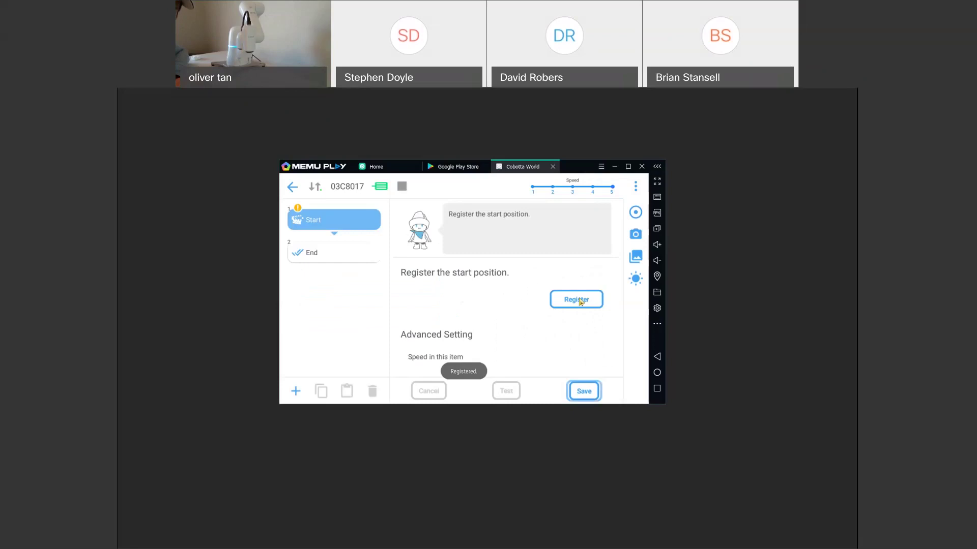
pyautogui.click(584, 392)
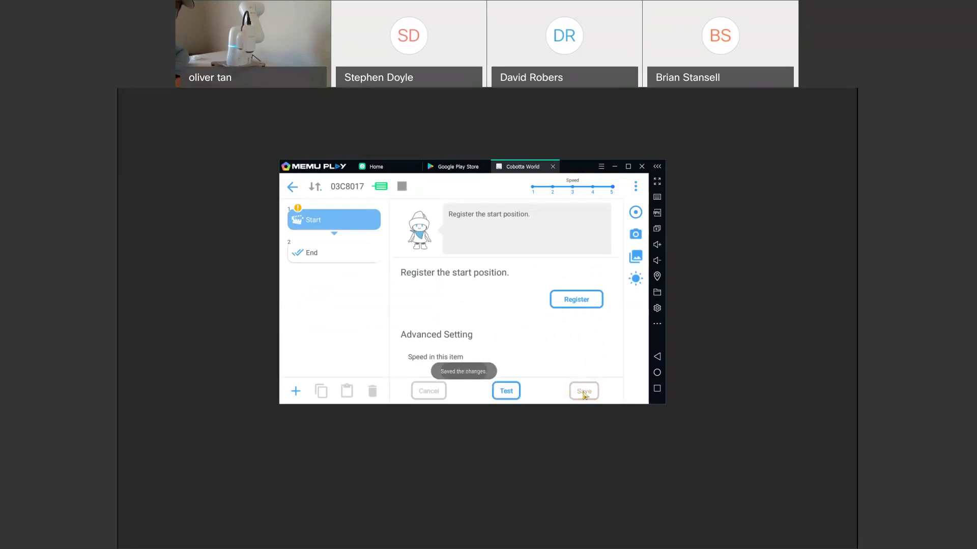
# Step: Add a Move (Recording) item directly after Start and record a hand-guided robot motion in it
pyautogui.click(296, 392)
pyautogui.click(388, 242)
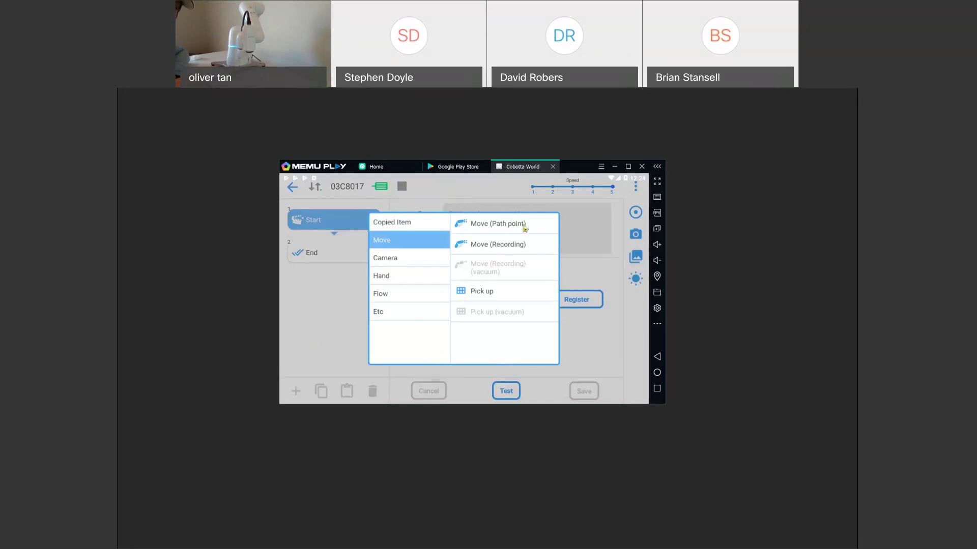
pyautogui.click(509, 248)
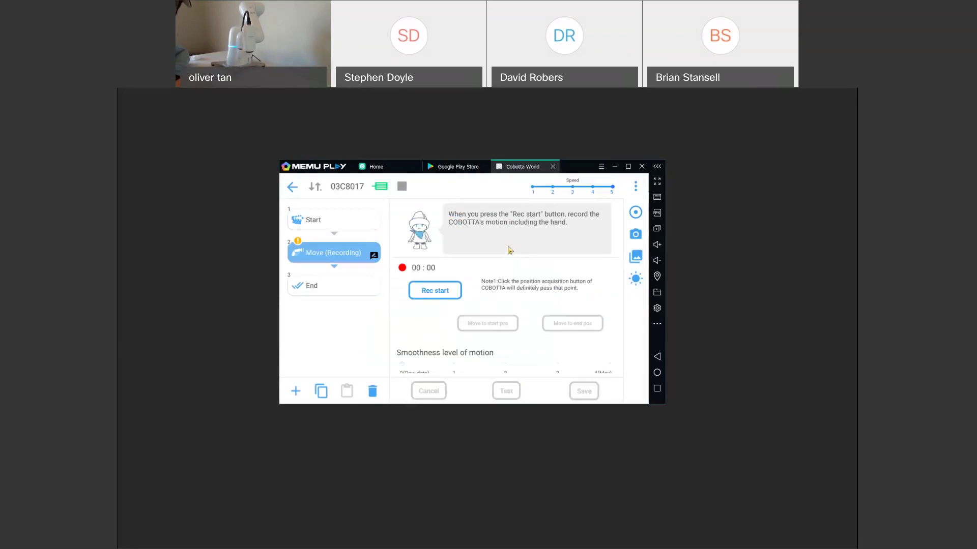
pyautogui.click(440, 293)
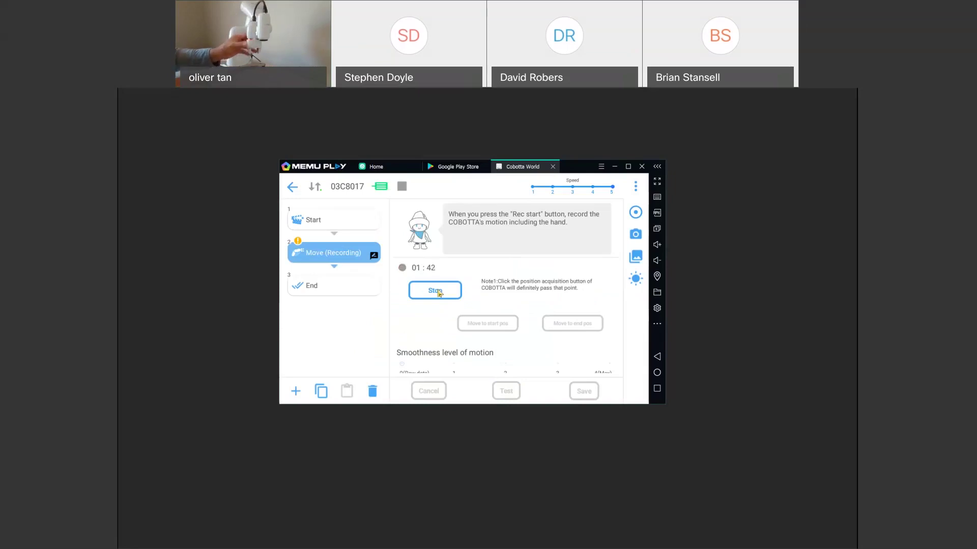
pyautogui.click(440, 294)
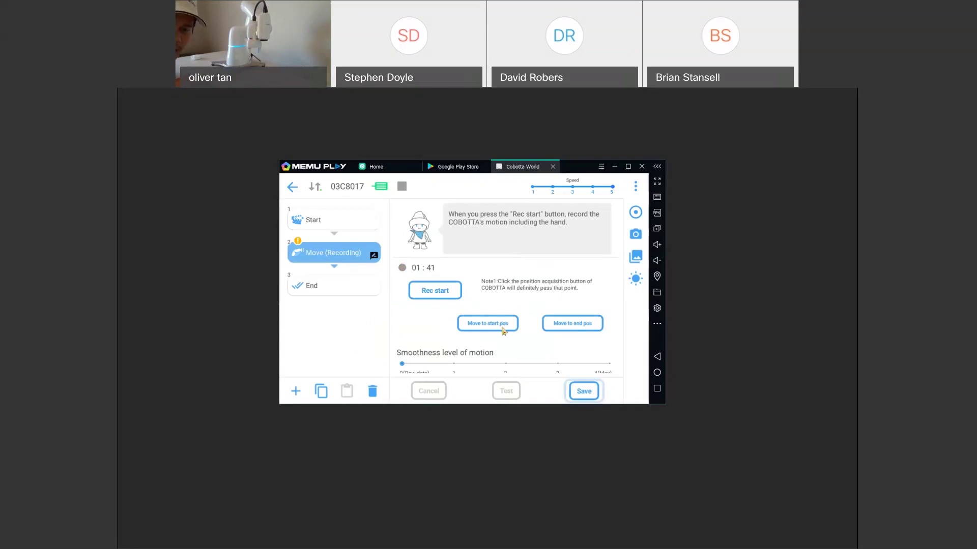
# Step: Set the recorded move's smoothness level to 4 (Max) and its item speed to 3, and save the changes
pyautogui.scroll(-3, 501, 314)
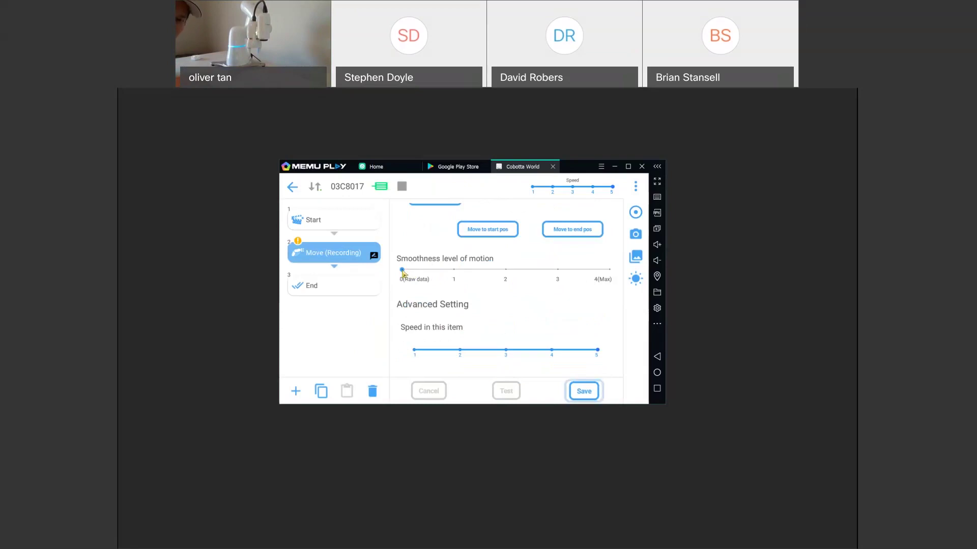
pyautogui.moveTo(402, 271); pyautogui.dragTo(606, 269)
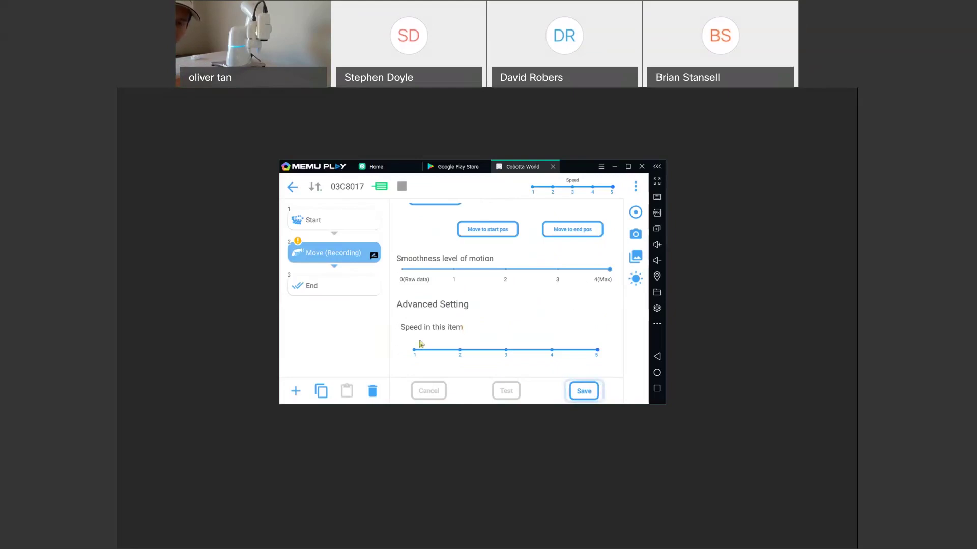
pyautogui.moveTo(596, 350); pyautogui.dragTo(431, 350)
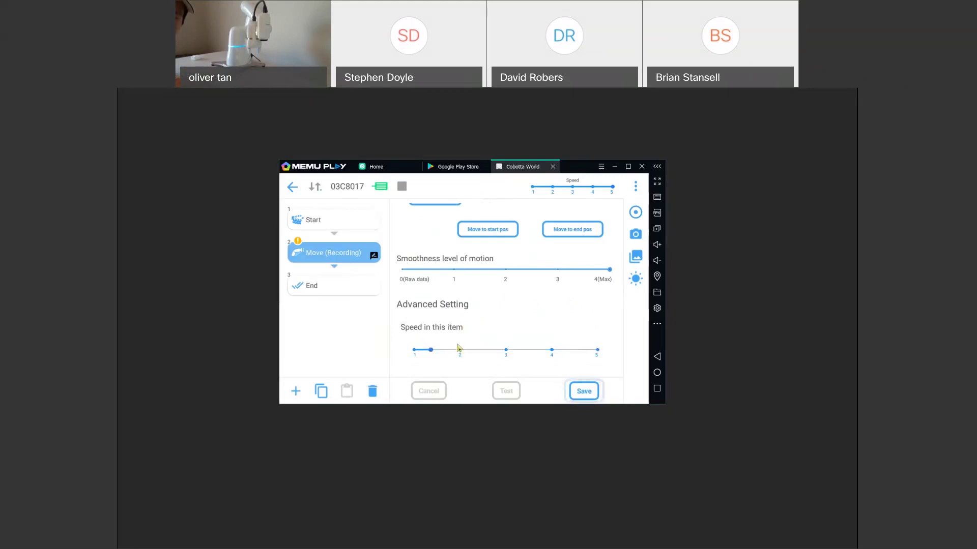
pyautogui.click(505, 350)
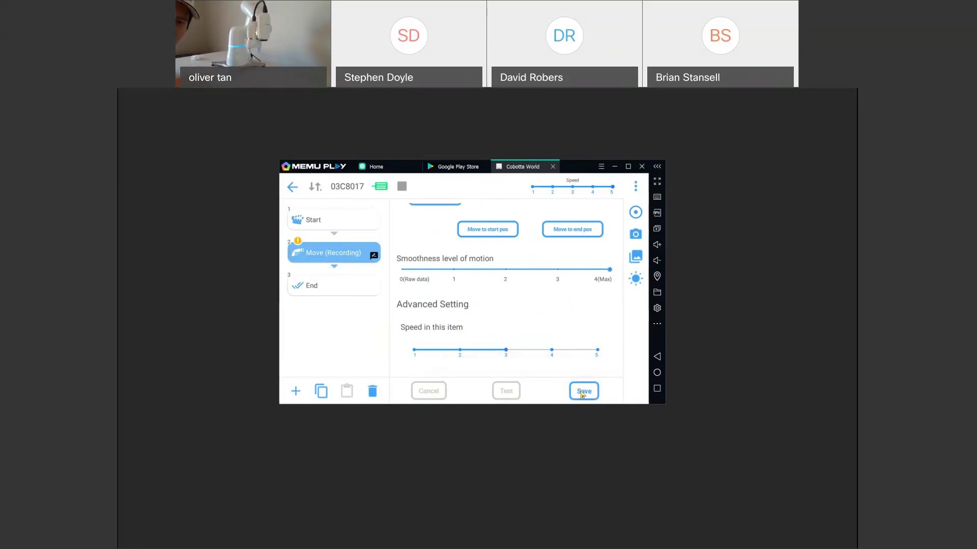
pyautogui.scroll(3, 543, 318)
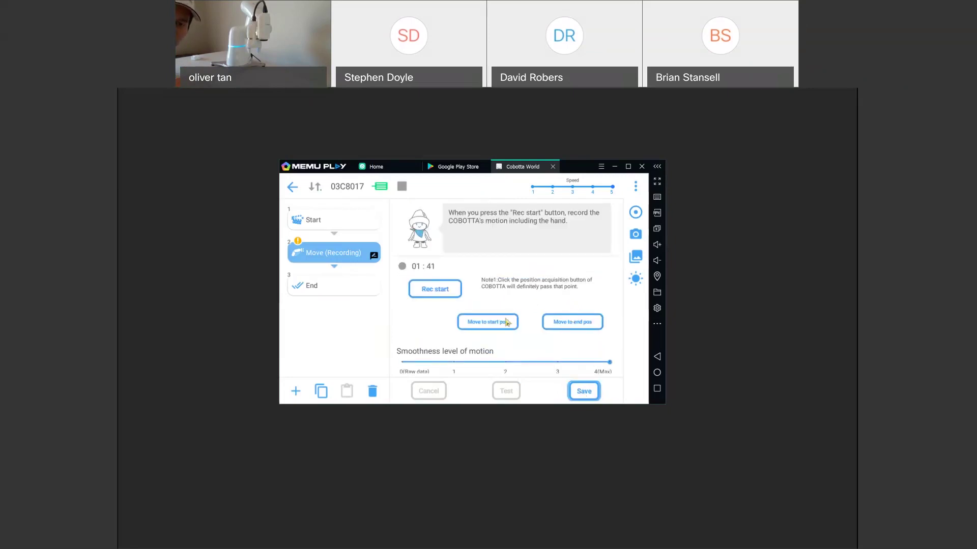
pyautogui.click(584, 392)
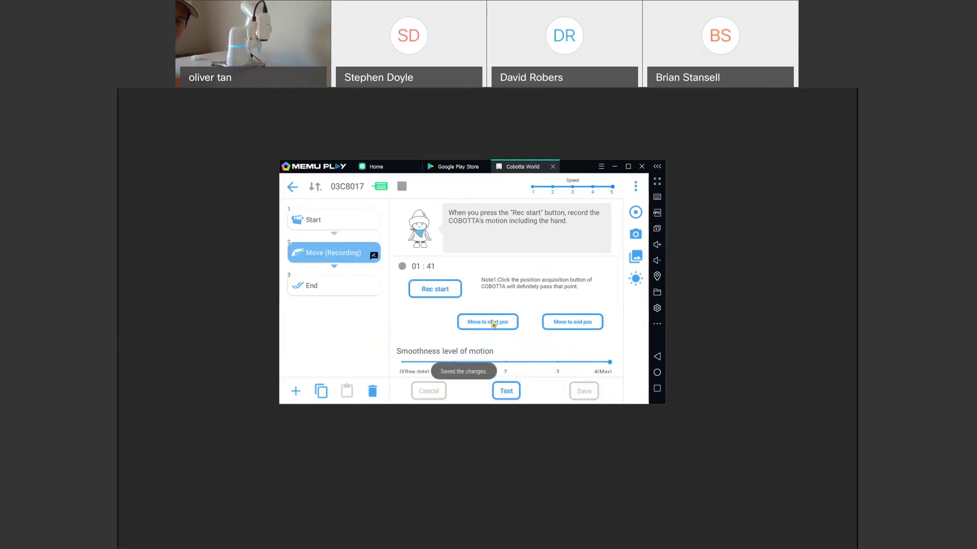
# Step: Switch the robot to normal mode and try to move it to the recording's start position
pyautogui.click(492, 328)
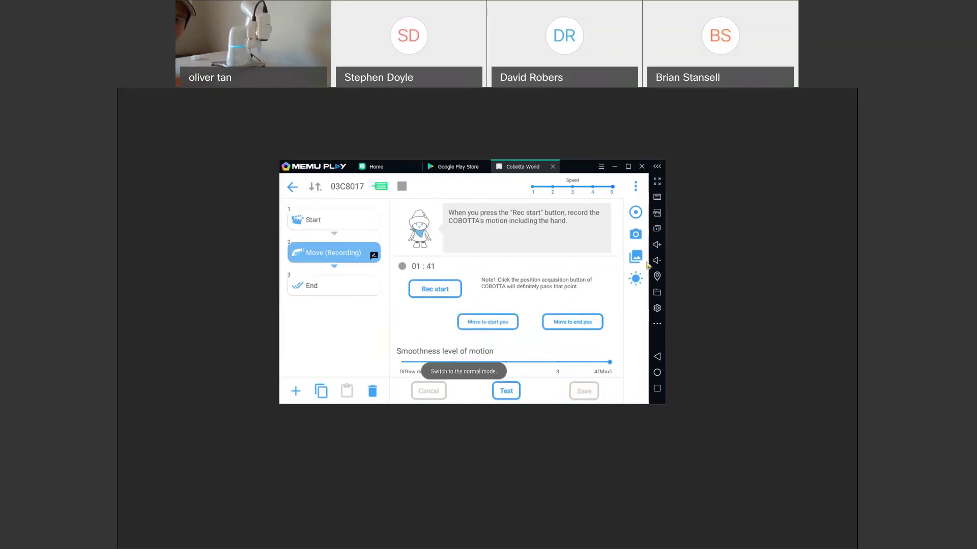
pyautogui.click(636, 213)
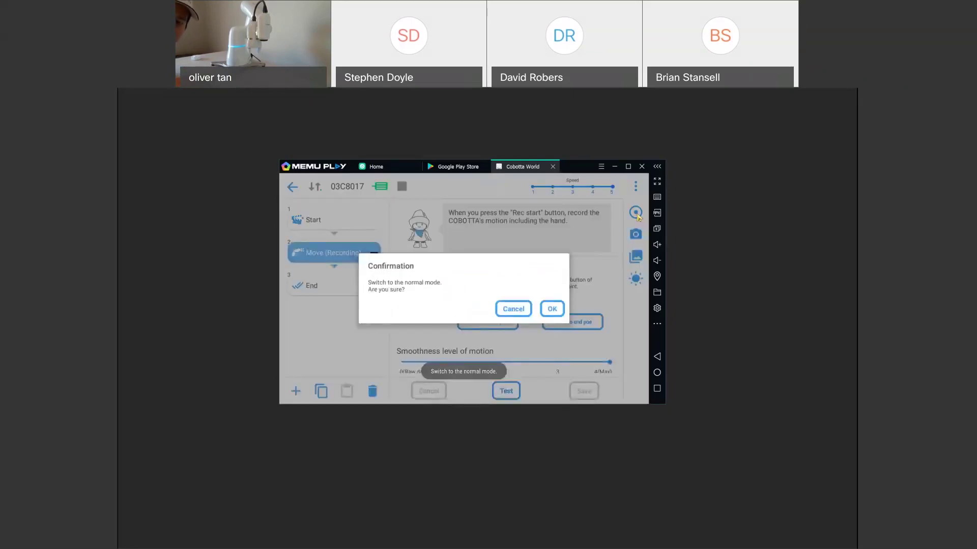
pyautogui.click(551, 307)
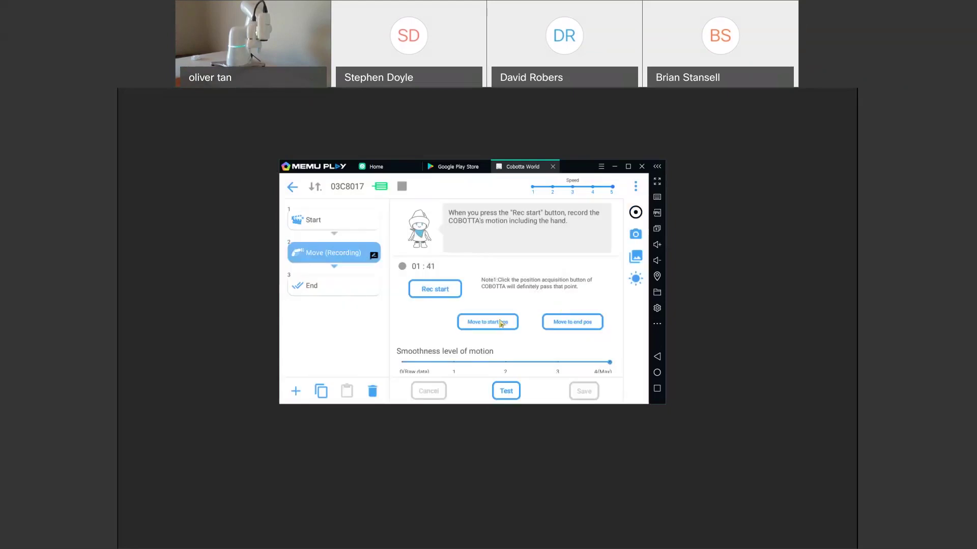
pyautogui.click(500, 323)
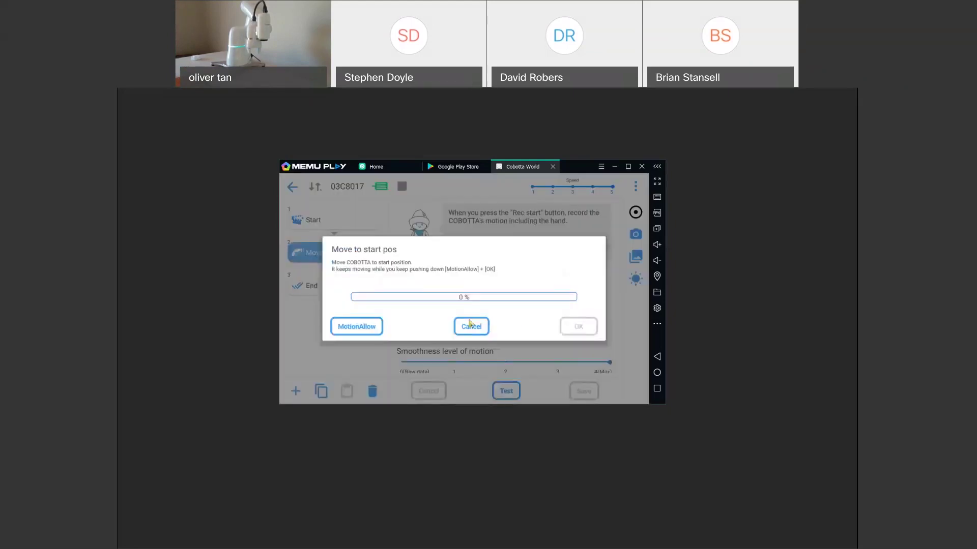
pyautogui.click(376, 330)
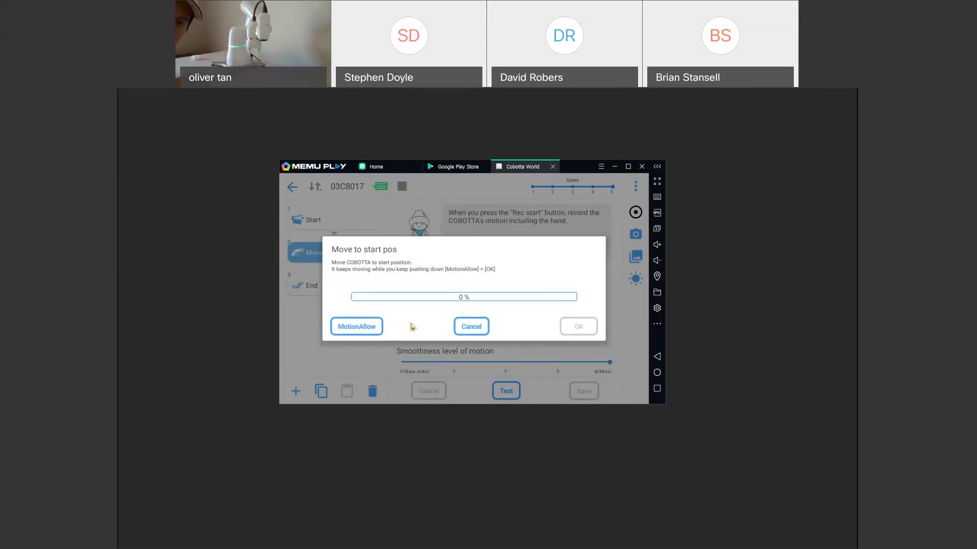
pyautogui.click(480, 325)
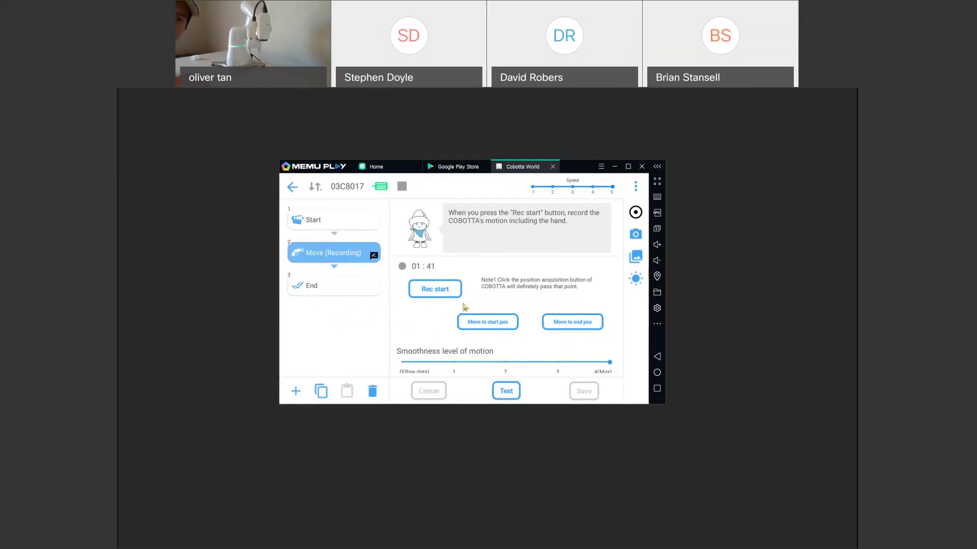
# Step: Return to the program list and run the record program
pyautogui.click(293, 188)
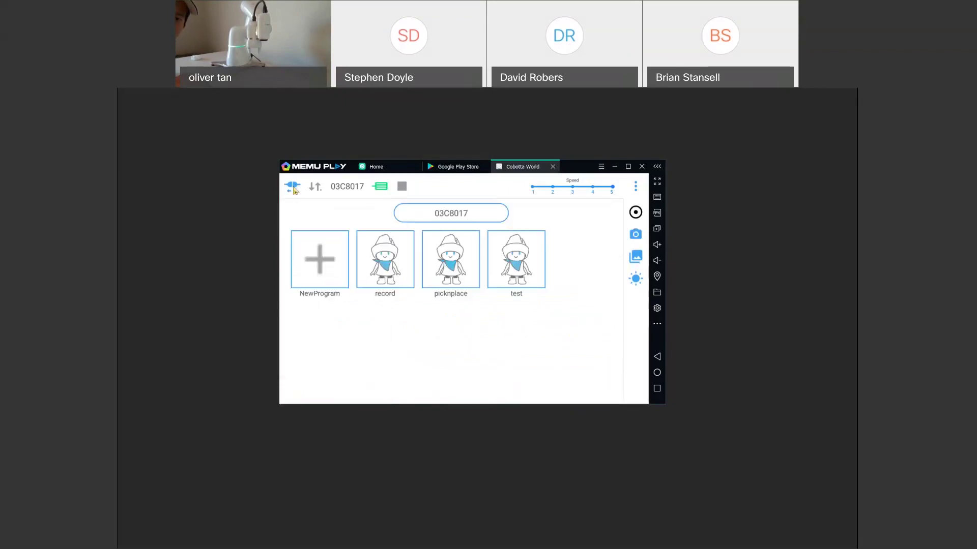
pyautogui.rightClick(397, 272)
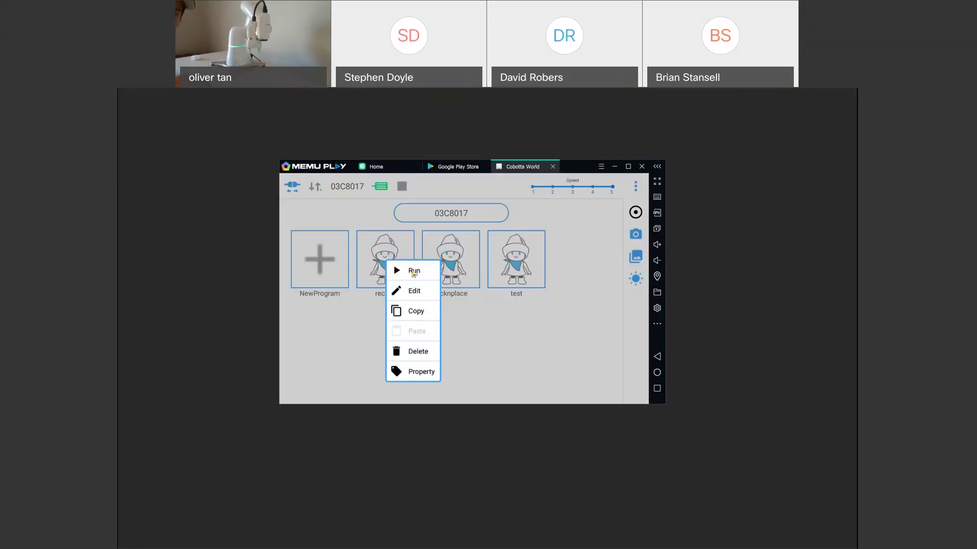
pyautogui.click(414, 272)
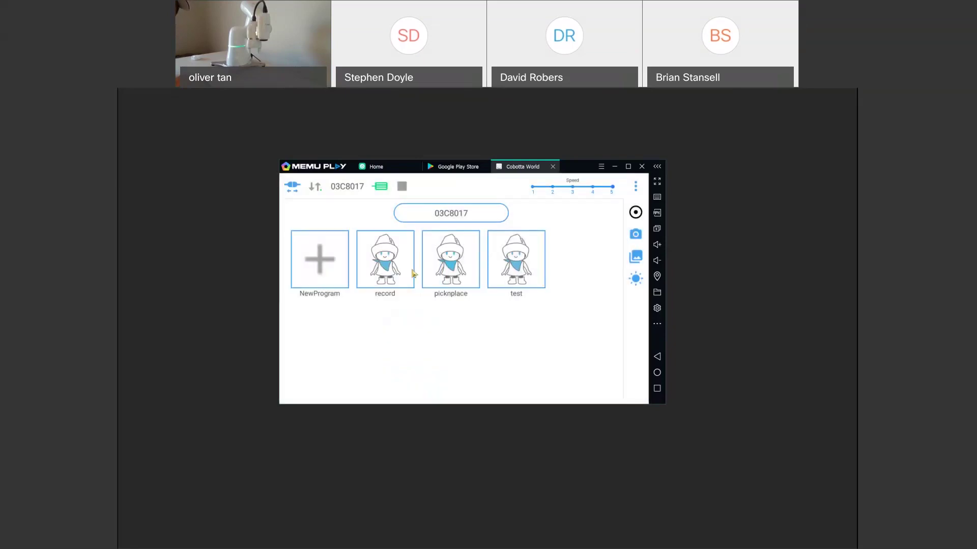
pyautogui.click(549, 317)
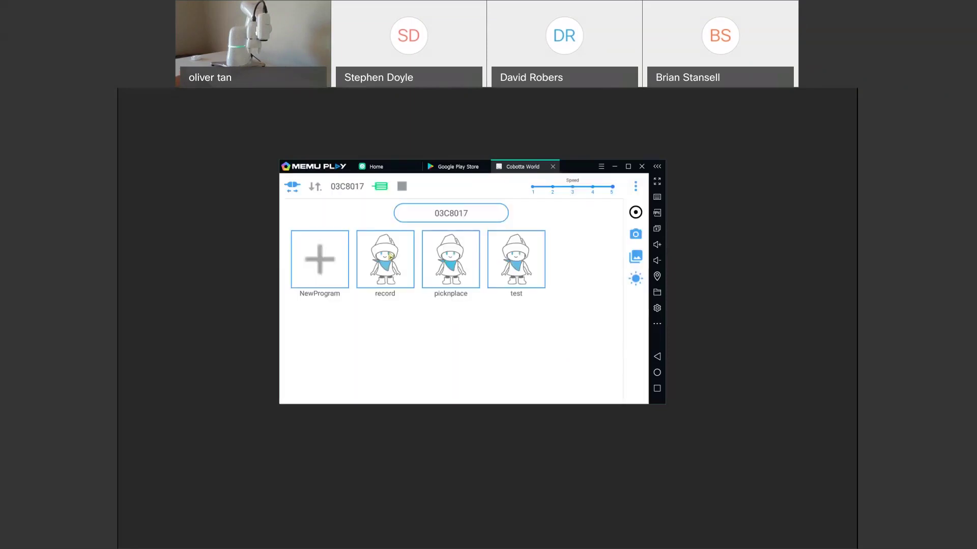
# Step: Reopen the record program for editing
pyautogui.rightClick(399, 260)
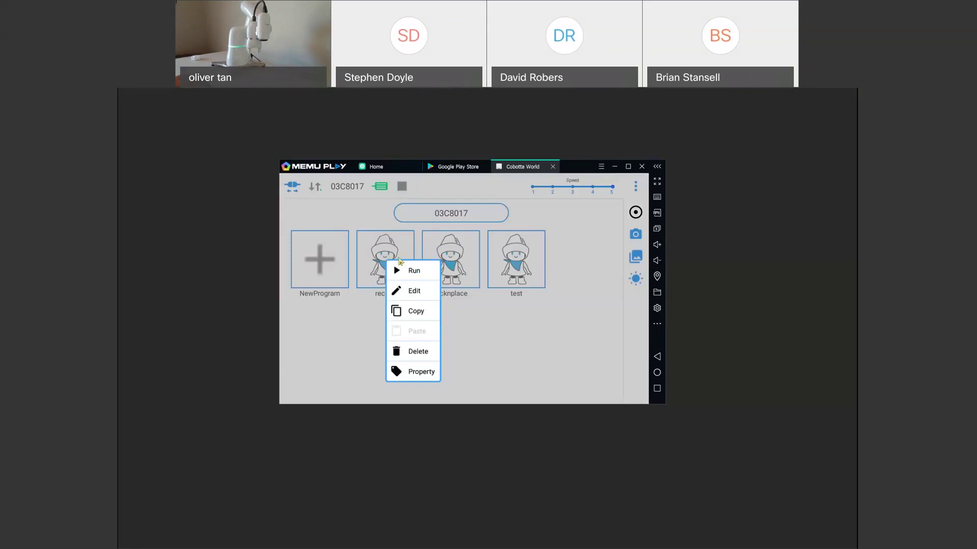
pyautogui.click(410, 291)
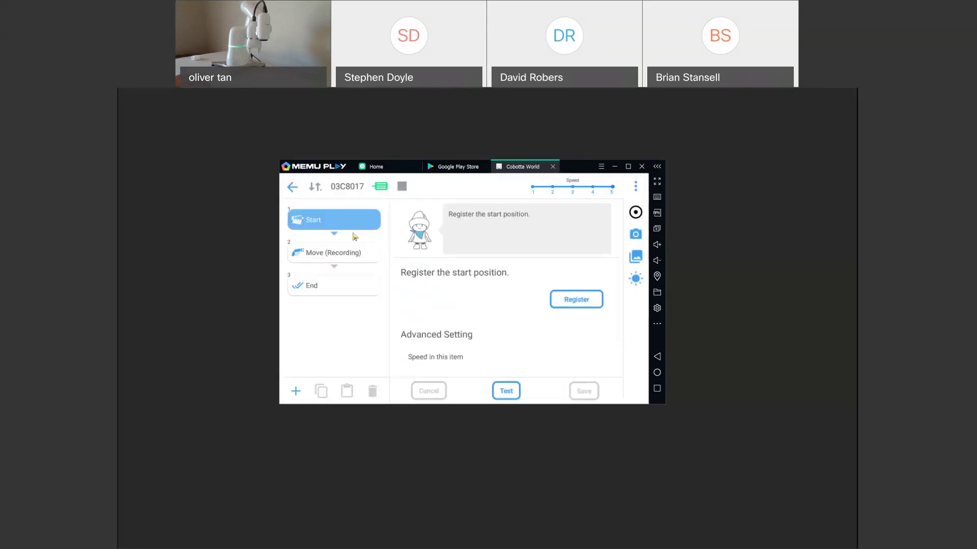